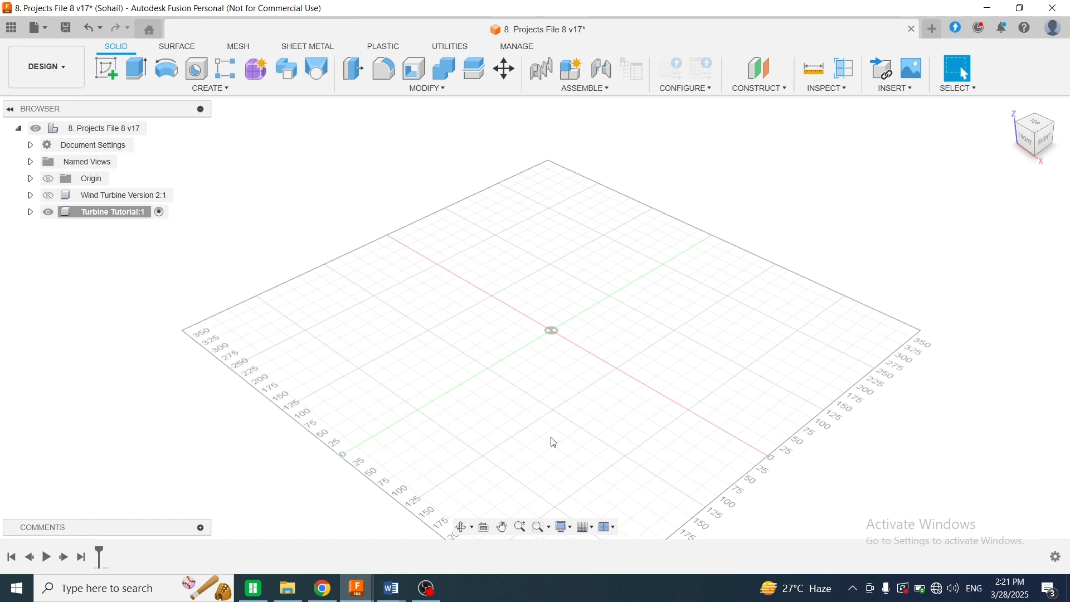
Start a sketch on the front XZ plane and draw a 100 mm horizontal line from the origin towards negative X
{"action": "left_click", "coordinate": [110, 69]}
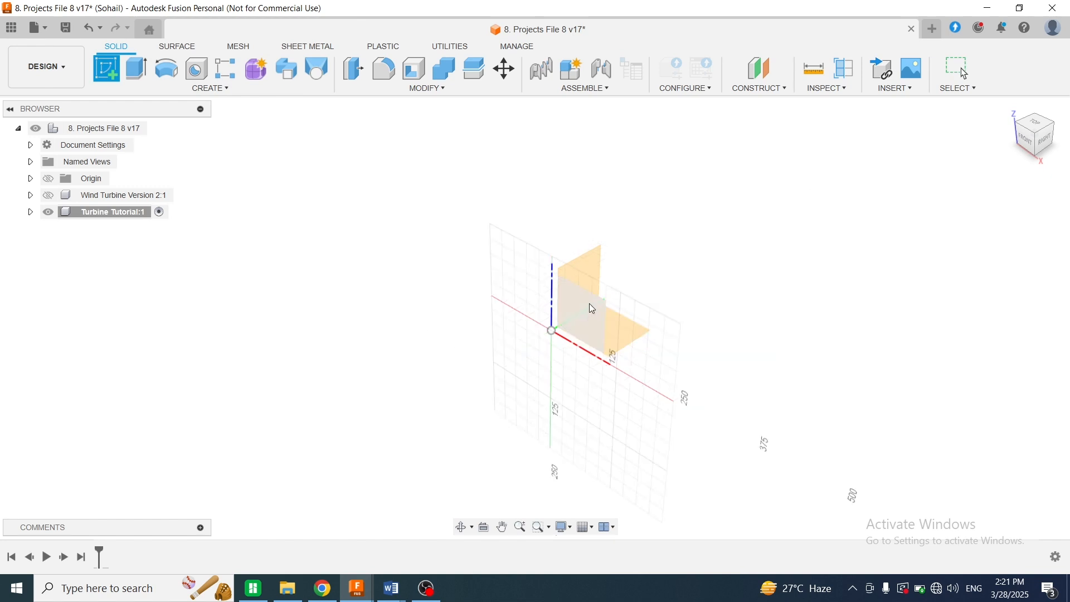
{"action": "left_click", "coordinate": [579, 486]}
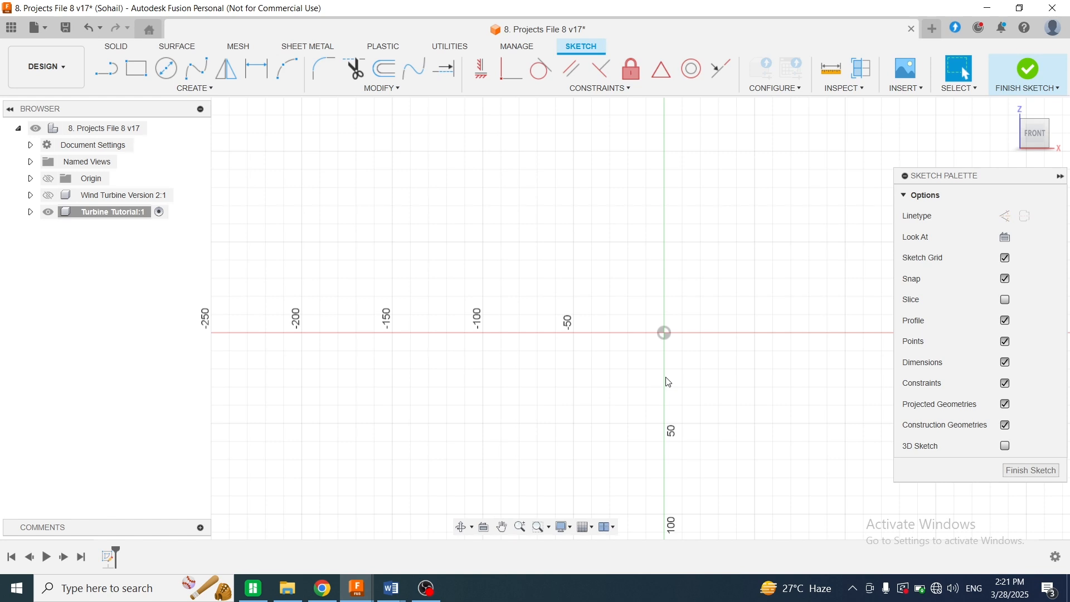
{"action": "left_click", "coordinate": [106, 68]}
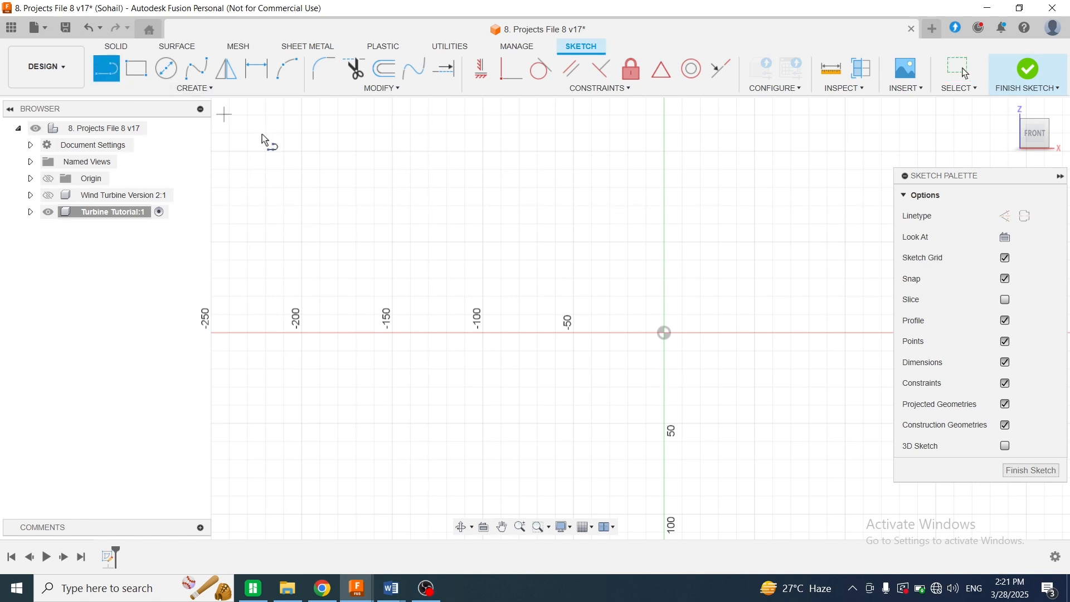
{"action": "left_click_drag", "start_coordinate": [663, 332], "coordinate": [440, 330]}
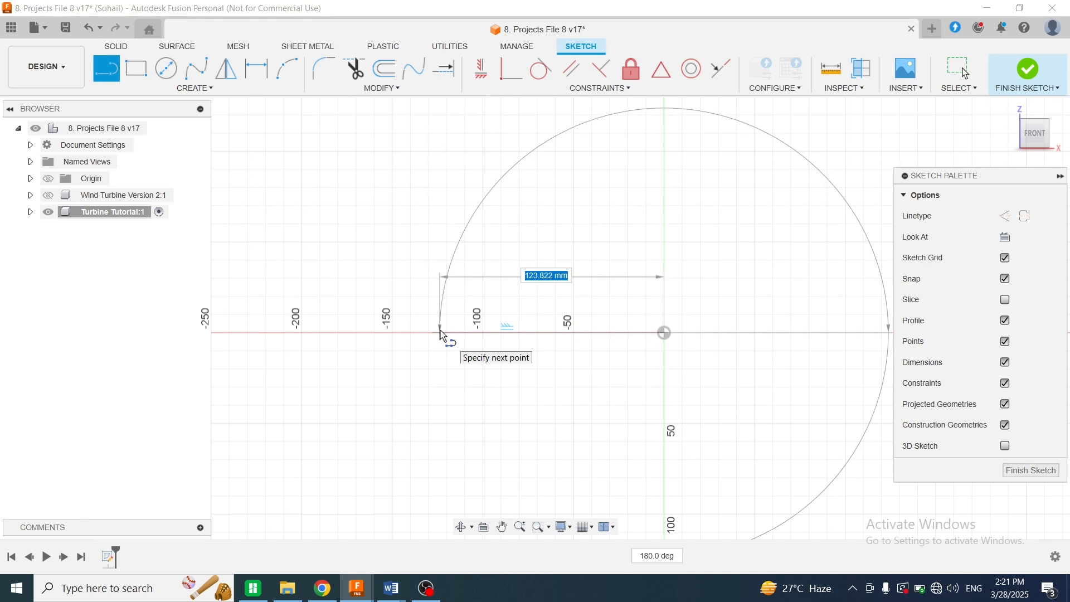
{"action": "type", "text": "100"}
{"action": "key", "text": "Return"}
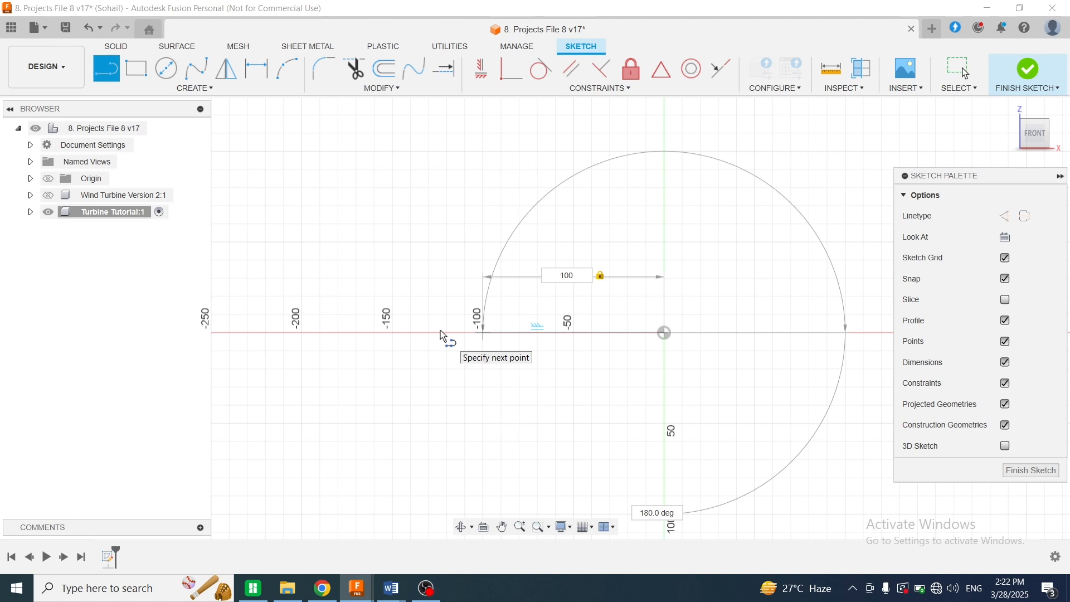
{"action": "left_click", "coordinate": [440, 330]}
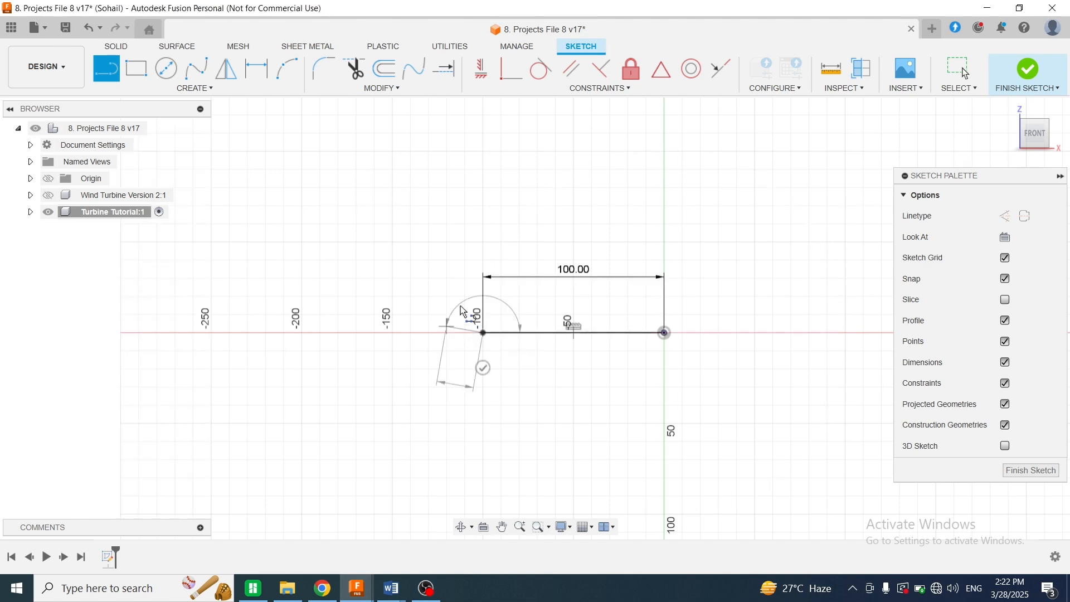
Complete the line chain into a closed rectangle 40 mm high, ending back at the origin
{"action": "type", "text": "40"}
{"action": "key", "text": "Return"}
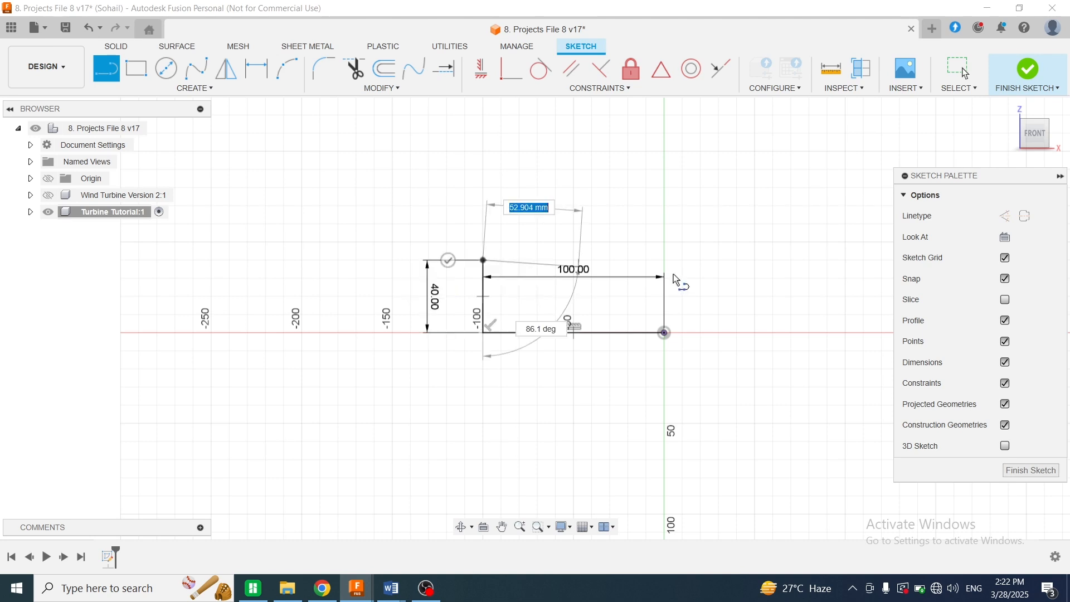
{"action": "left_click", "coordinate": [664, 260]}
{"action": "left_click", "coordinate": [664, 332]}
Draw a rectangular notch about 30 mm wide and 20 mm deep from the upper edge's midpoint, and trim its open top
{"action": "scroll", "coordinate": [707, 274], "scroll_direction": "up", "scroll_amount": 3}
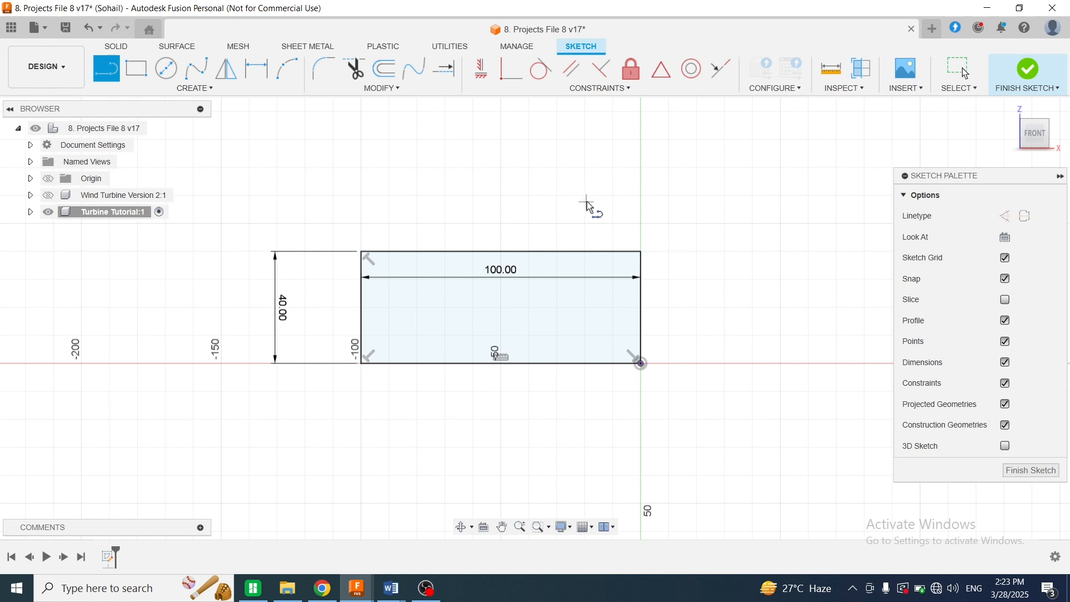
{"action": "left_click", "coordinate": [501, 252]}
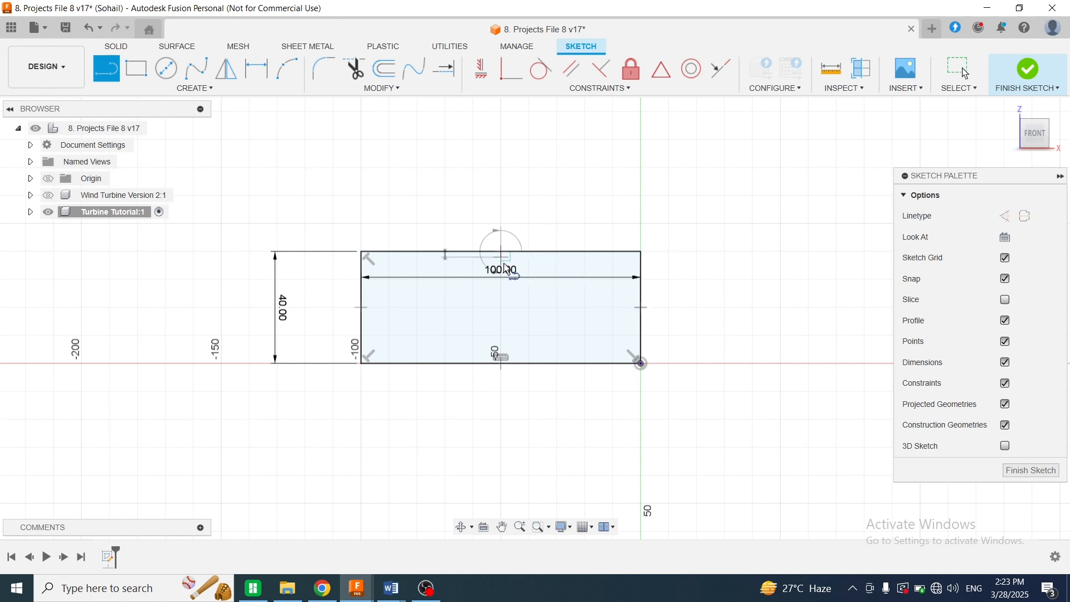
{"action": "left_click", "coordinate": [502, 307]}
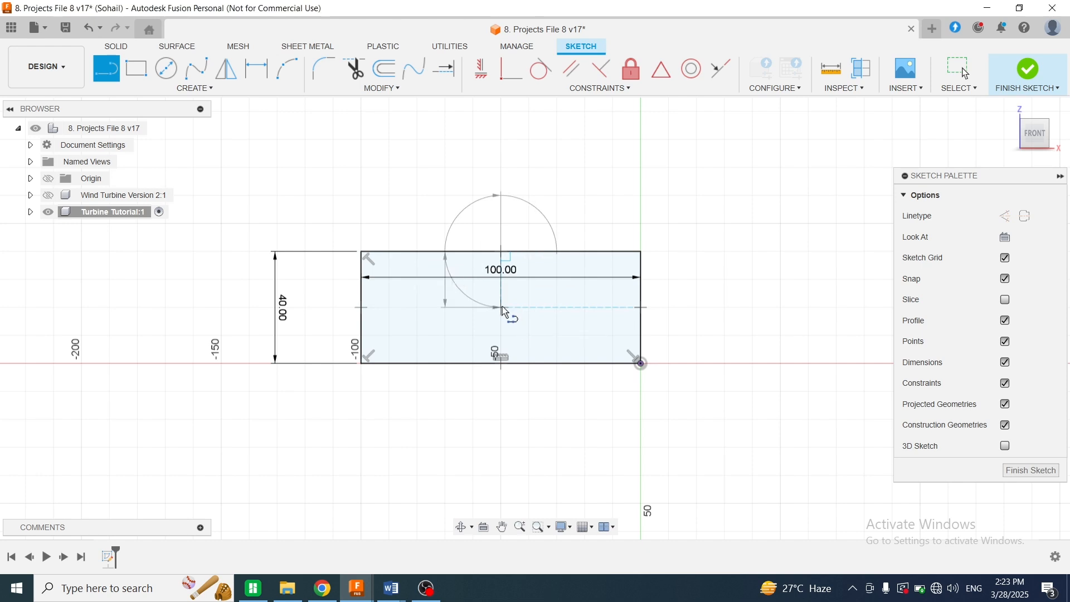
{"action": "left_click", "coordinate": [585, 307]}
{"action": "double_click", "coordinate": [585, 252]}
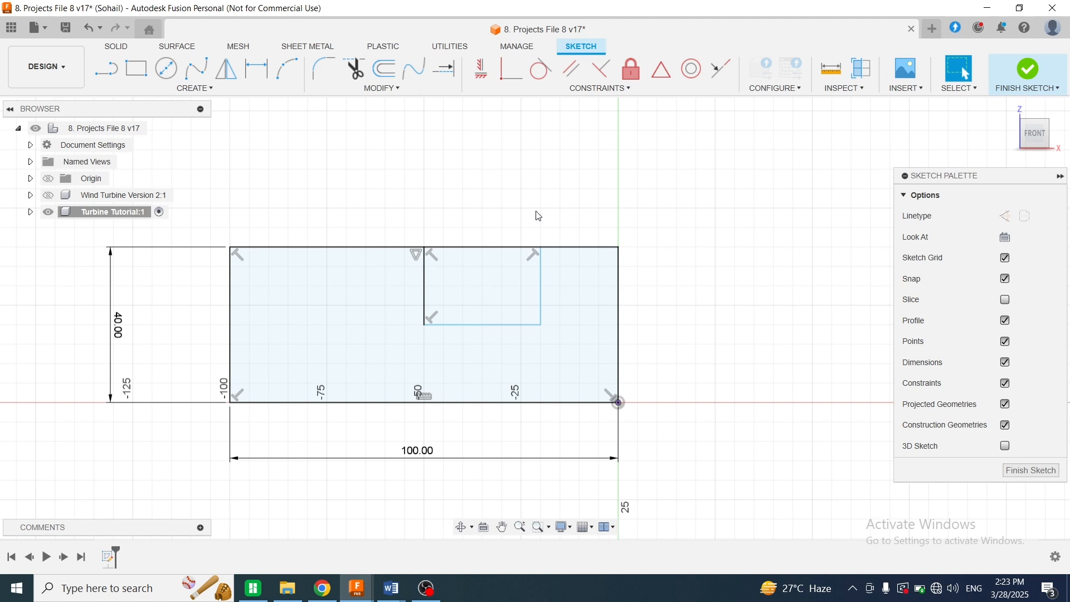
{"action": "left_click", "coordinate": [354, 68]}
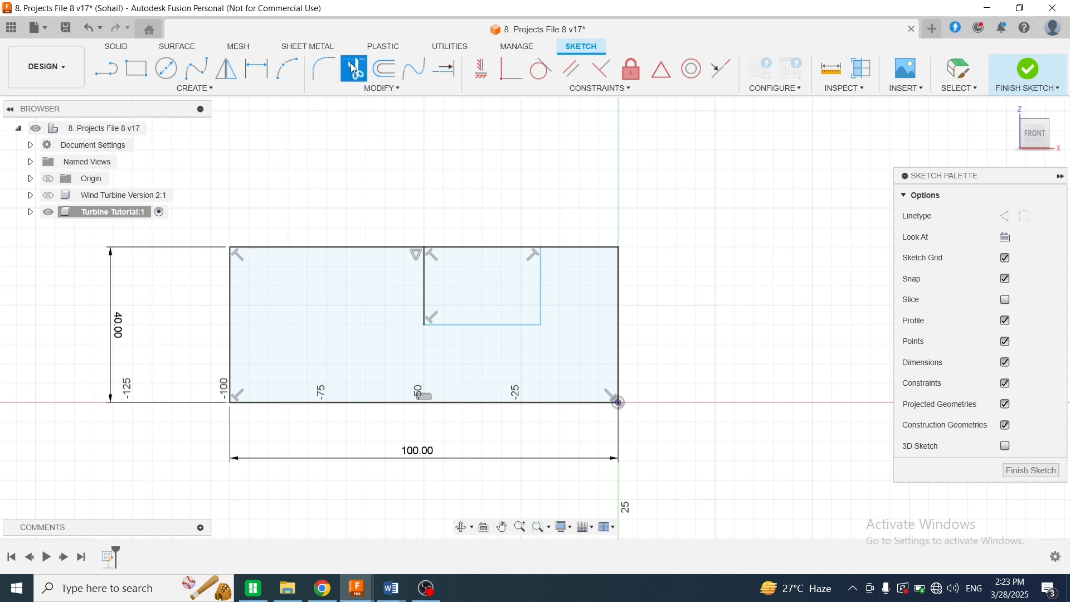
{"action": "left_click", "coordinate": [487, 248]}
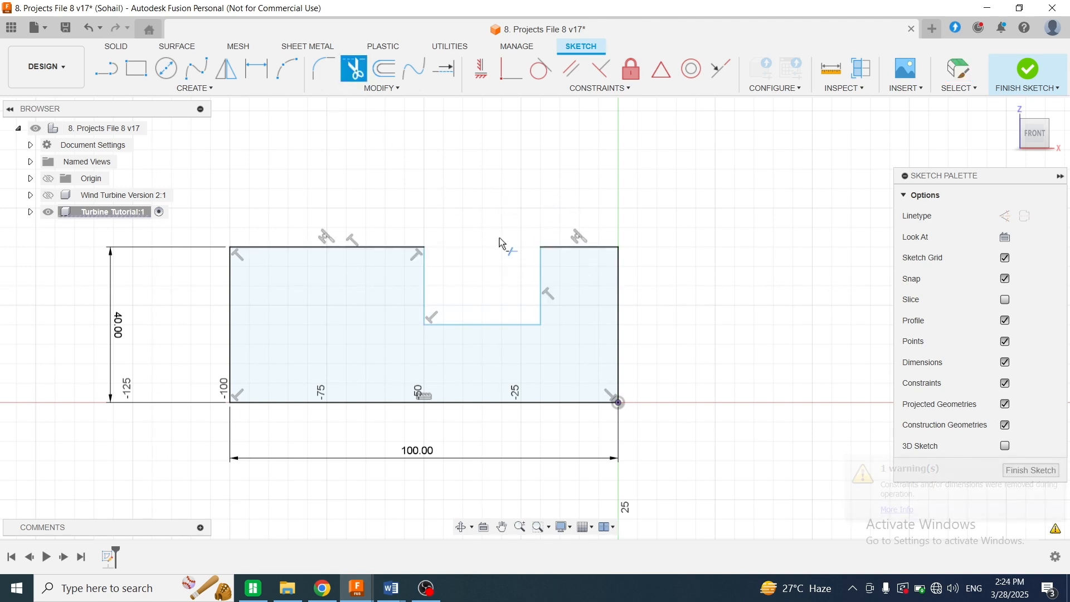
Dimension the notch's left wall at 40.05 mm from the rectangle's right edge
{"action": "left_click", "coordinate": [256, 68]}
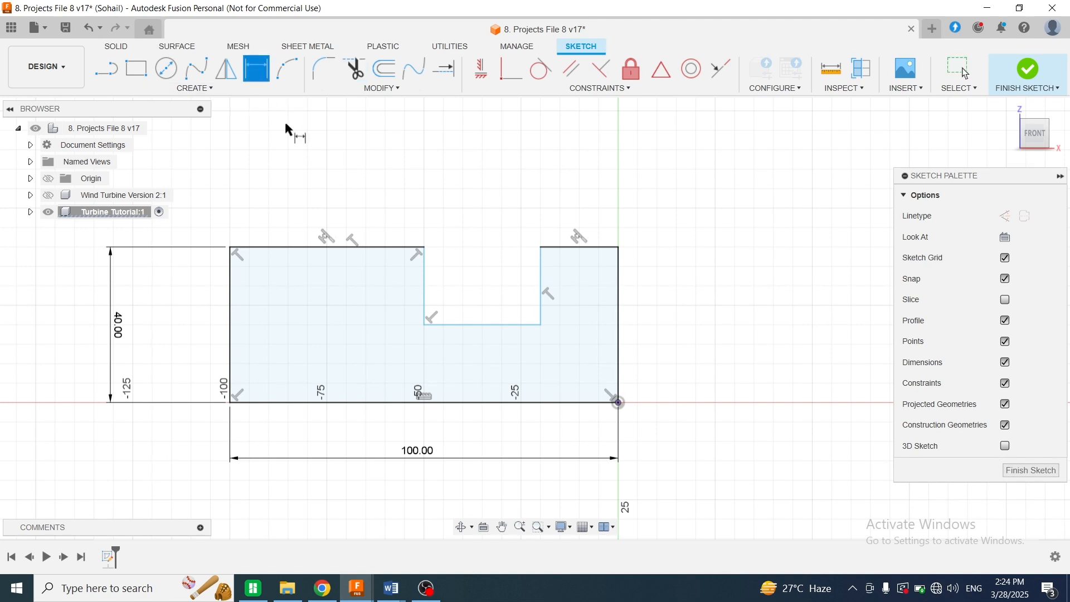
{"action": "left_click", "coordinate": [426, 289]}
{"action": "left_click", "coordinate": [618, 304]}
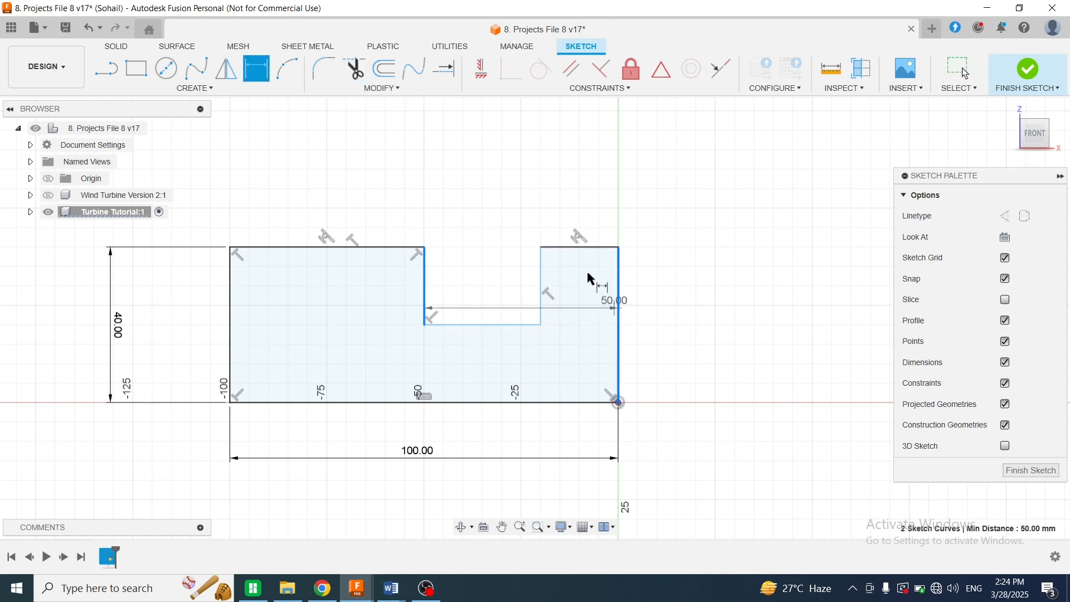
{"action": "left_click", "coordinate": [571, 186]}
{"action": "type", "text": "40.05"}
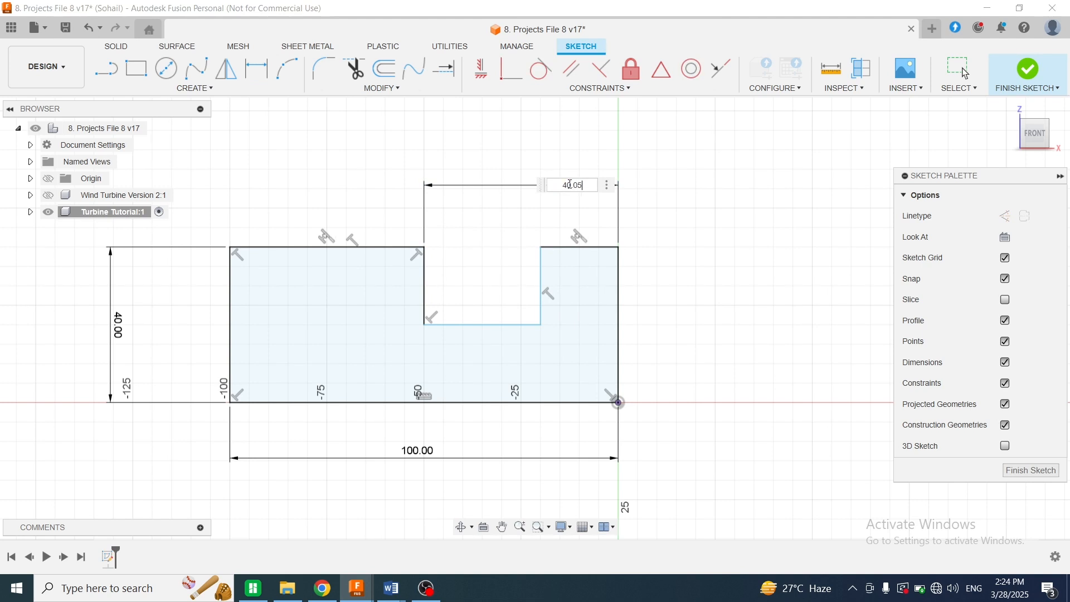
{"action": "key", "text": "Return"}
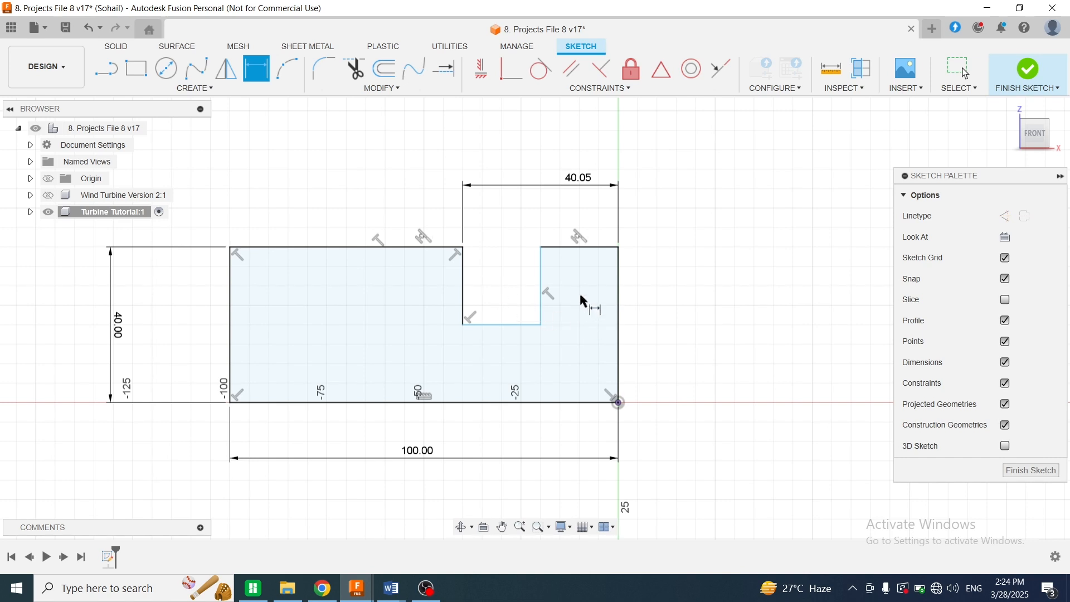
Dimension the notch's right wall at 19.95 mm from the rectangle's right edge
{"action": "left_click", "coordinate": [542, 283]}
{"action": "left_click", "coordinate": [619, 287]}
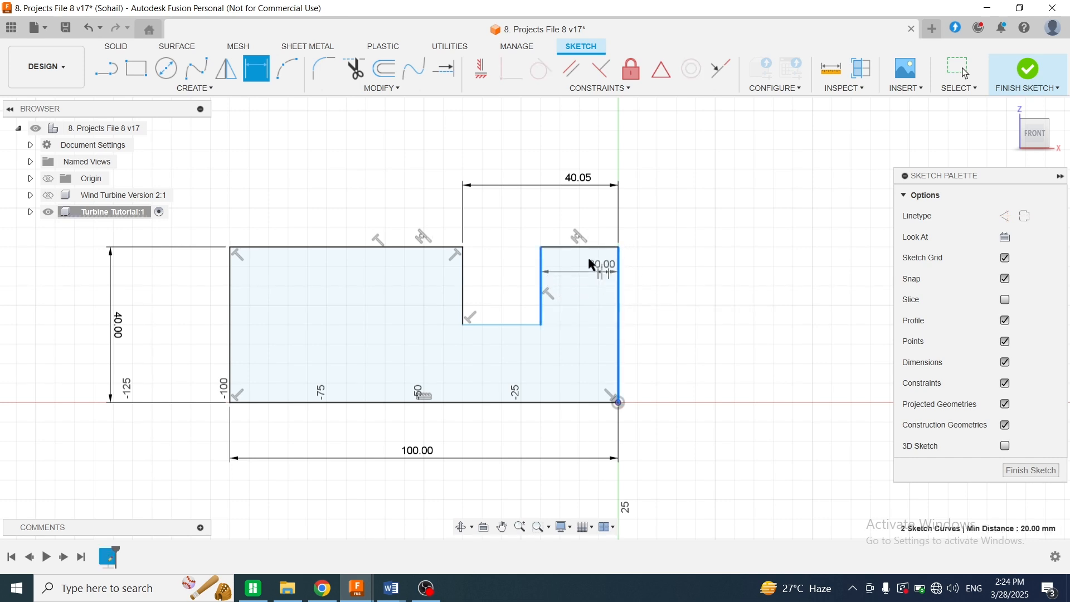
{"action": "left_click", "coordinate": [583, 296]}
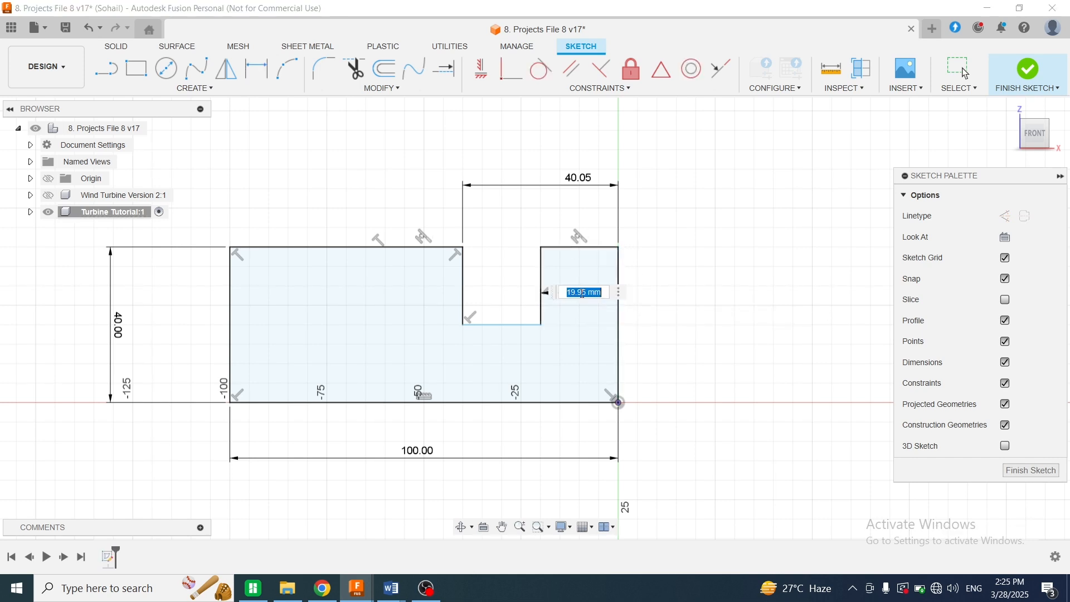
{"action": "key", "text": "Return"}
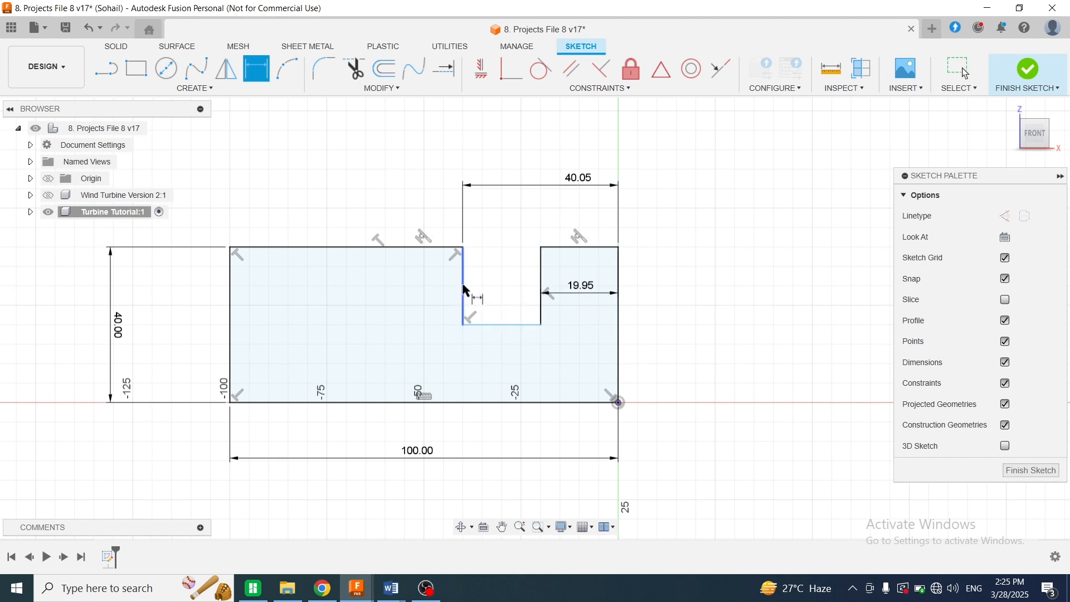
Dimension the notch's depth along its left wall as 25 mm
{"action": "left_click", "coordinate": [463, 301]}
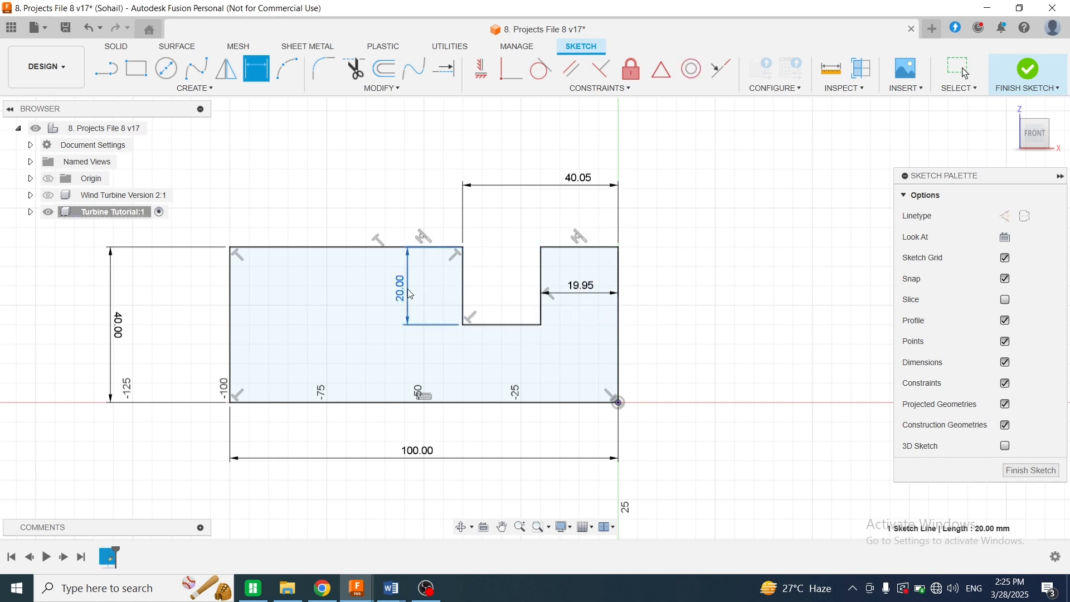
{"action": "left_click", "coordinate": [410, 288]}
{"action": "type", "text": "25"}
{"action": "key", "text": "Return"}
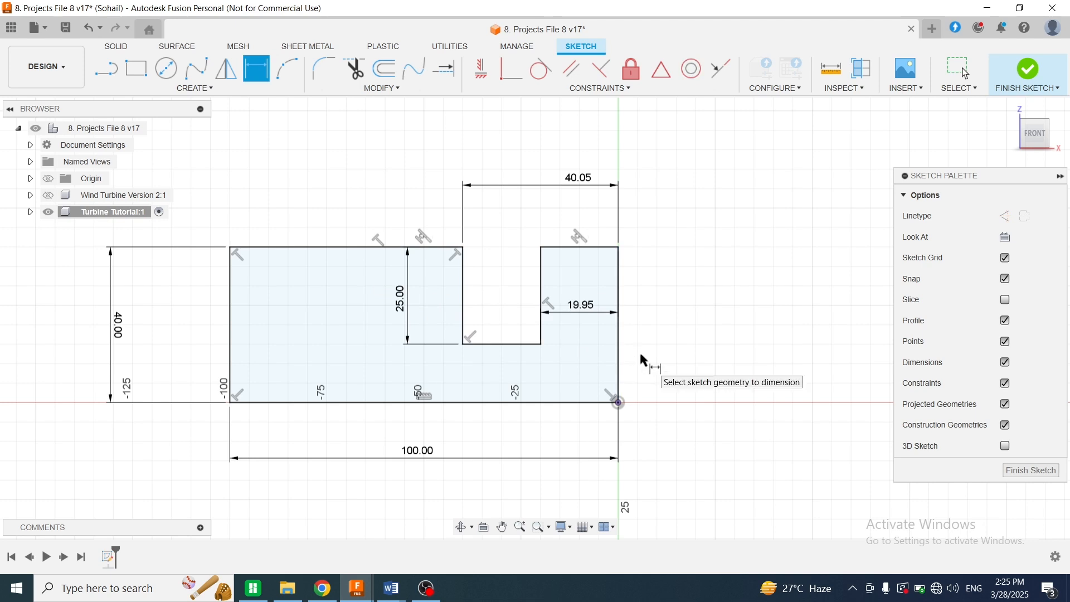
Draw a full-height vertical line through the block right of the notch and dimension it 4 mm from the notch's right wall
{"action": "scroll", "coordinate": [639, 350], "scroll_direction": "down", "scroll_amount": 1}
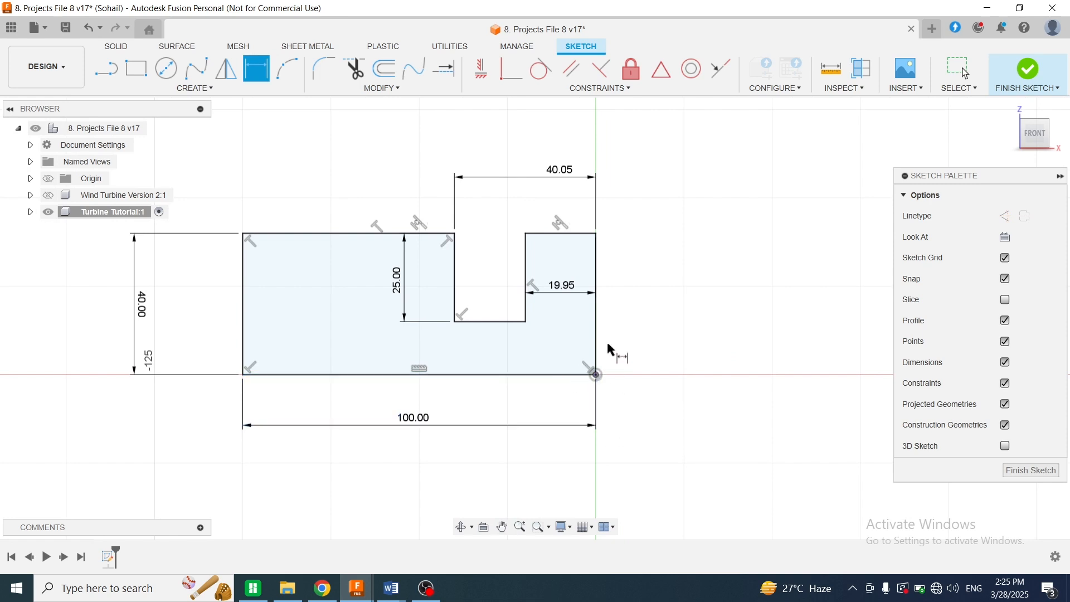
{"action": "key", "text": "l"}
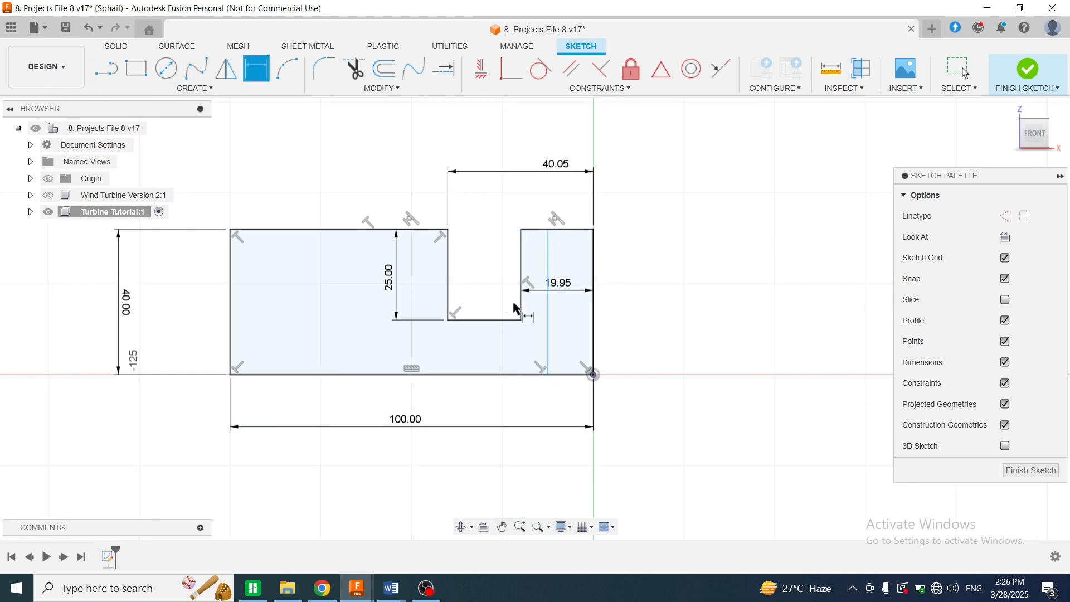
{"action": "left_click", "coordinate": [521, 304]}
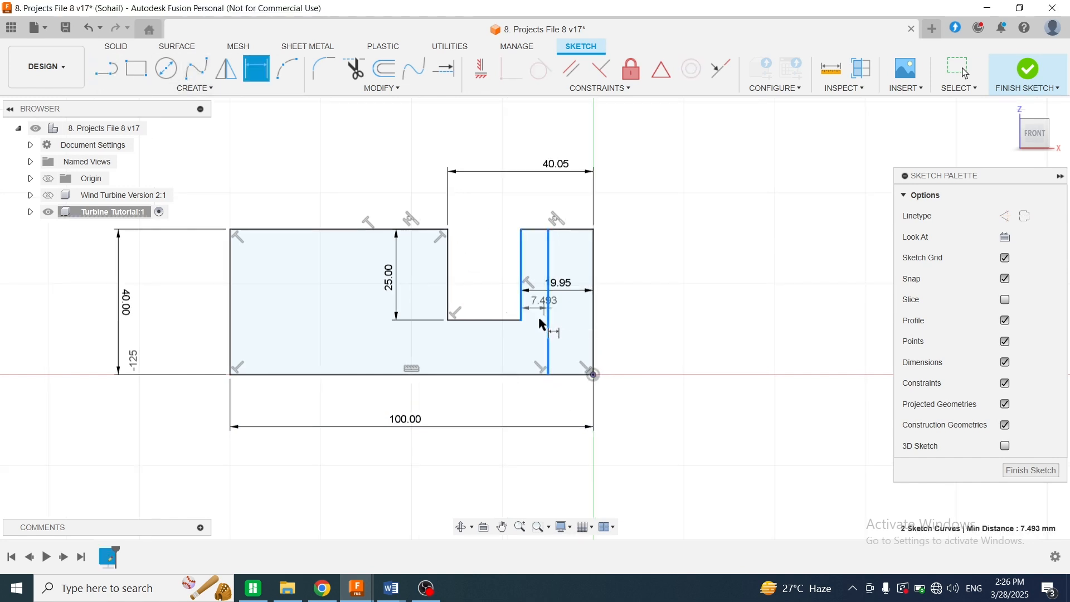
{"action": "left_click", "coordinate": [532, 349]}
{"action": "type", "text": "4"}
{"action": "key", "text": "Return"}
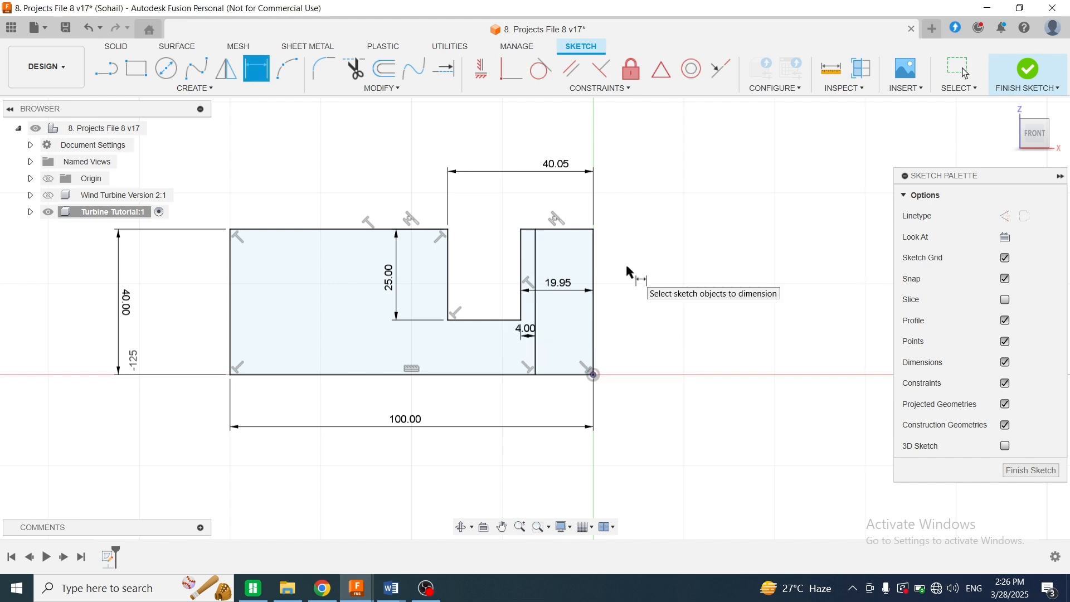
Trim the outline to the right of the 4 mm wall and finish the sketch in the home view
{"action": "key", "text": "t"}
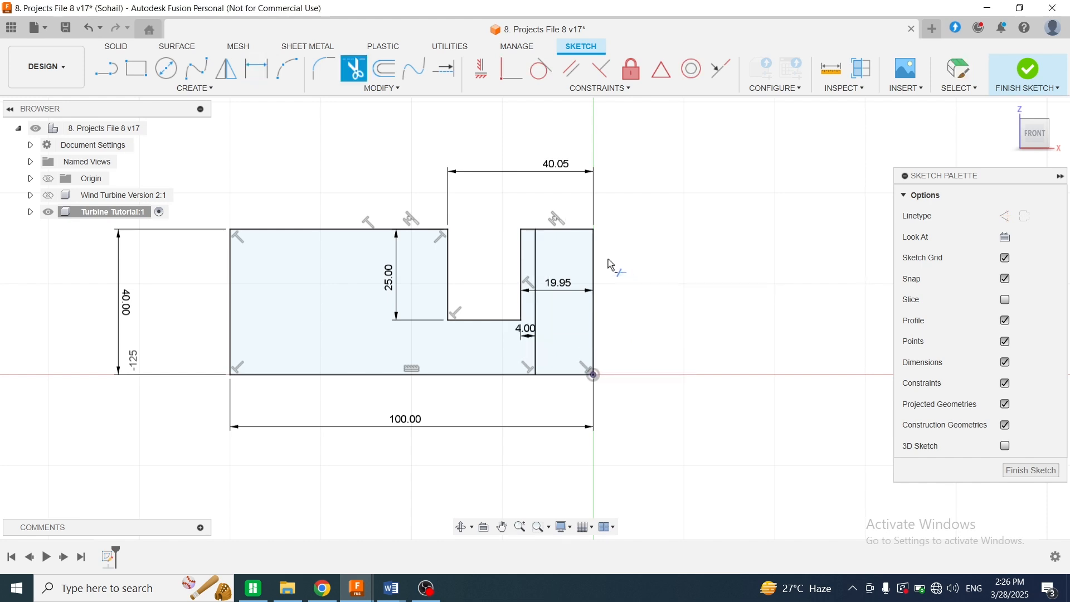
{"action": "left_click", "coordinate": [576, 233]}
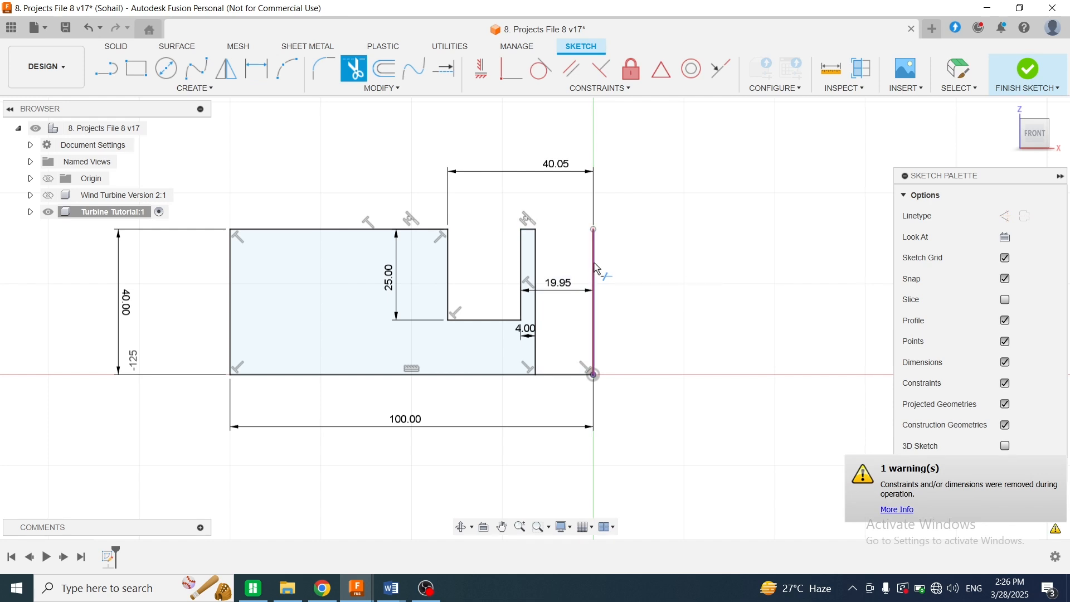
{"action": "left_click", "coordinate": [594, 333]}
{"action": "left_click", "coordinate": [609, 381]}
{"action": "scroll", "coordinate": [558, 368], "scroll_direction": "down", "scroll_amount": 3}
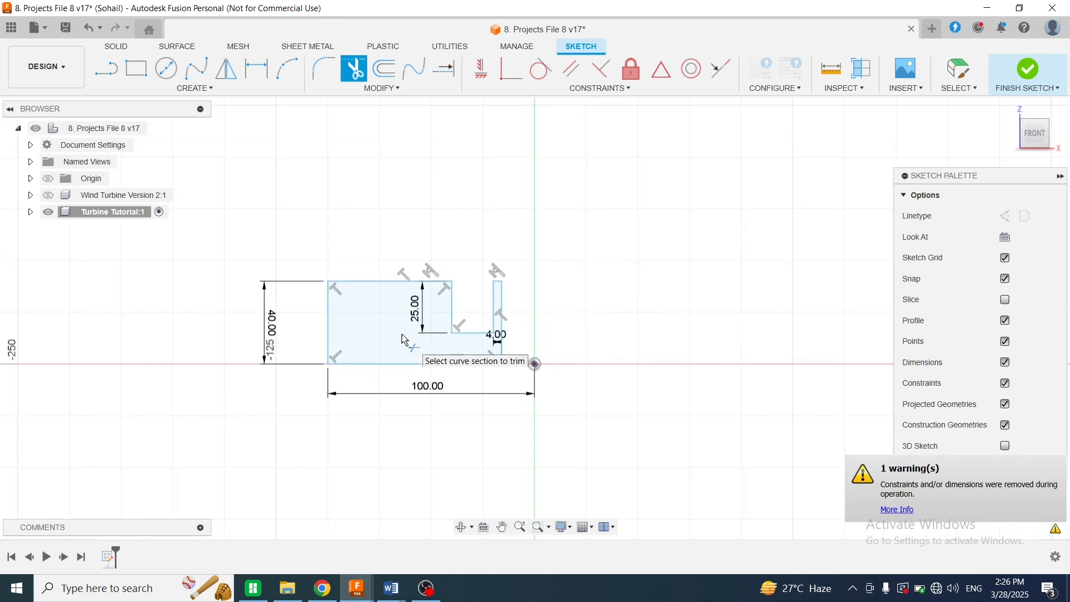
{"action": "scroll", "coordinate": [518, 362], "scroll_direction": "up", "scroll_amount": 2}
{"action": "left_click", "coordinate": [1012, 109]}
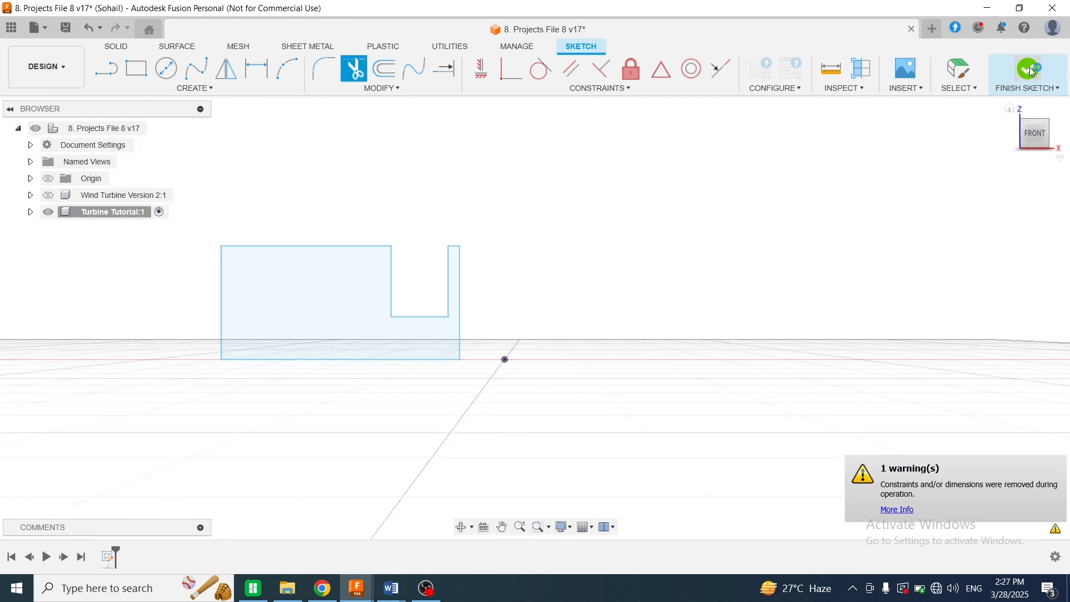
{"action": "key", "text": "Escape"}
{"action": "scroll", "coordinate": [503, 372], "scroll_direction": "up", "scroll_amount": 3}
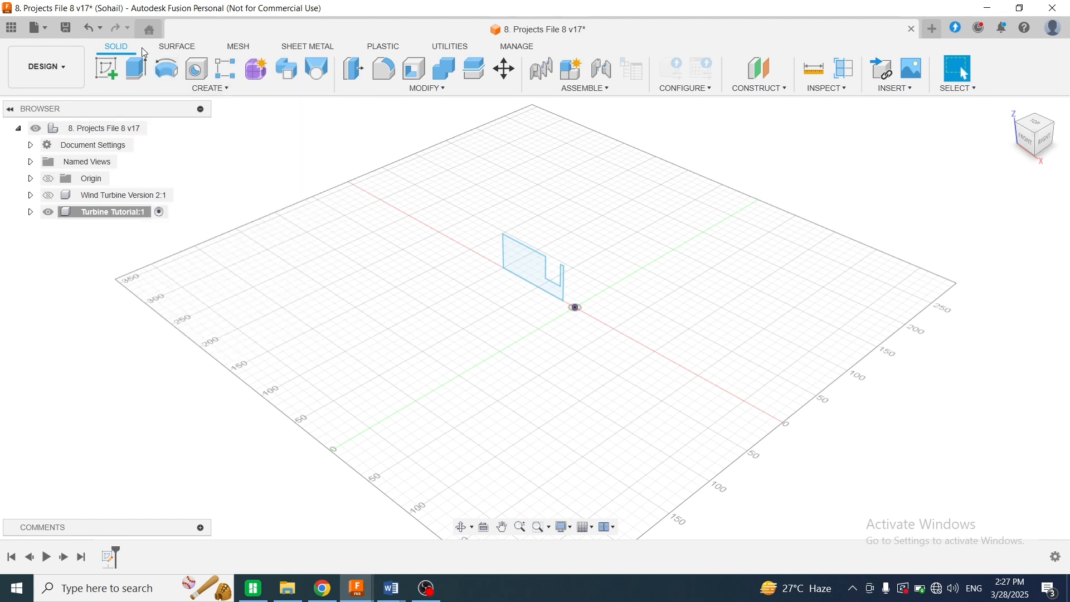
Revolve the notched profile a full 360° around the vertical Z axis as a new body
{"action": "left_click", "coordinate": [170, 72]}
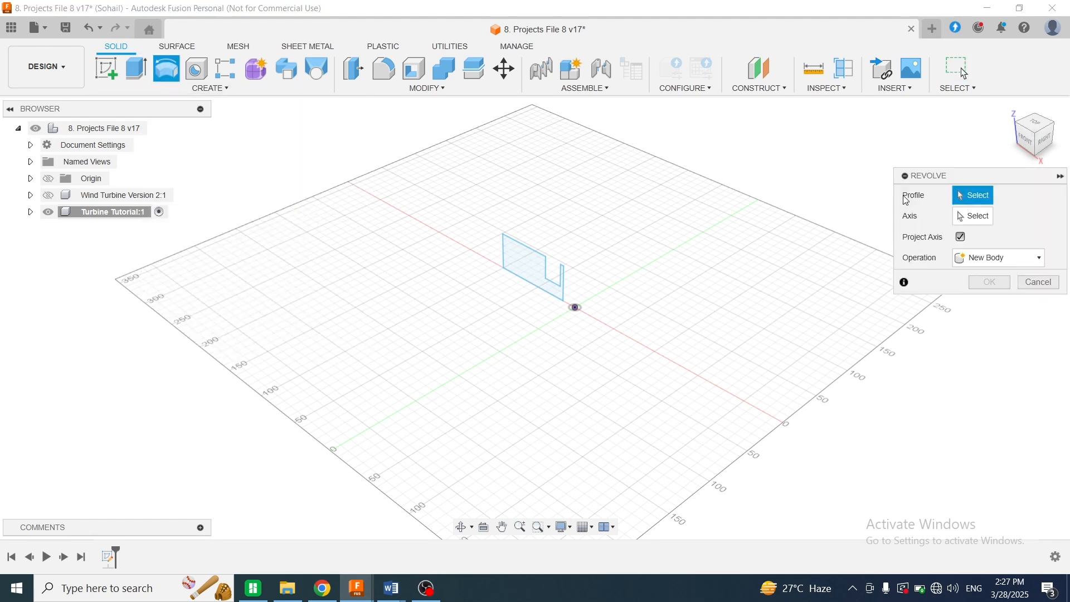
{"action": "left_click", "coordinate": [536, 272]}
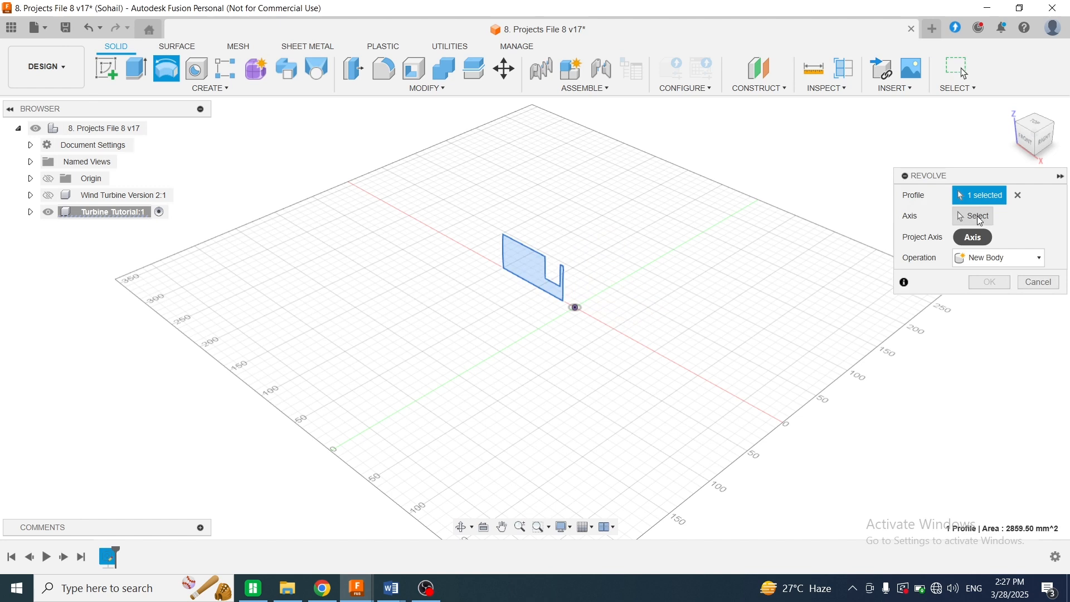
{"action": "left_click", "coordinate": [970, 221]}
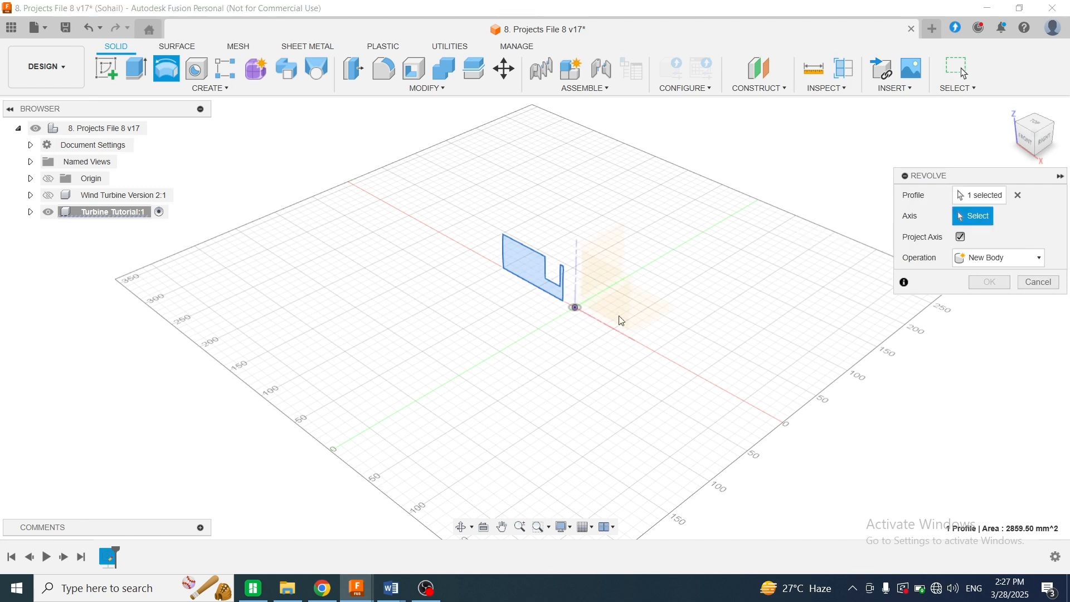
{"action": "left_click", "coordinate": [580, 257]}
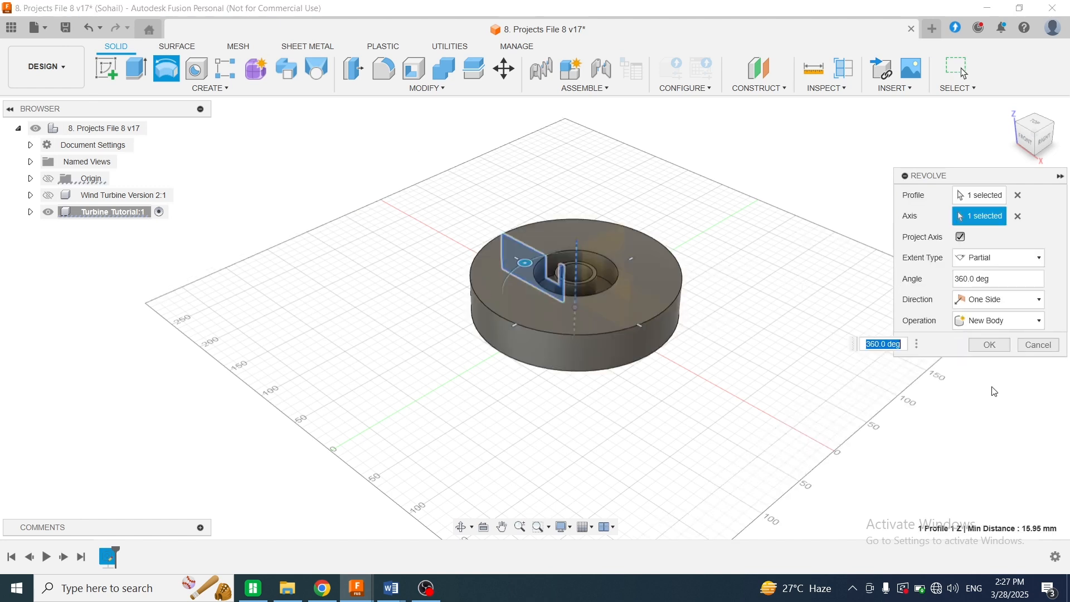
{"action": "left_click", "coordinate": [986, 344]}
{"action": "scroll", "coordinate": [780, 257], "scroll_direction": "up", "scroll_amount": 3}
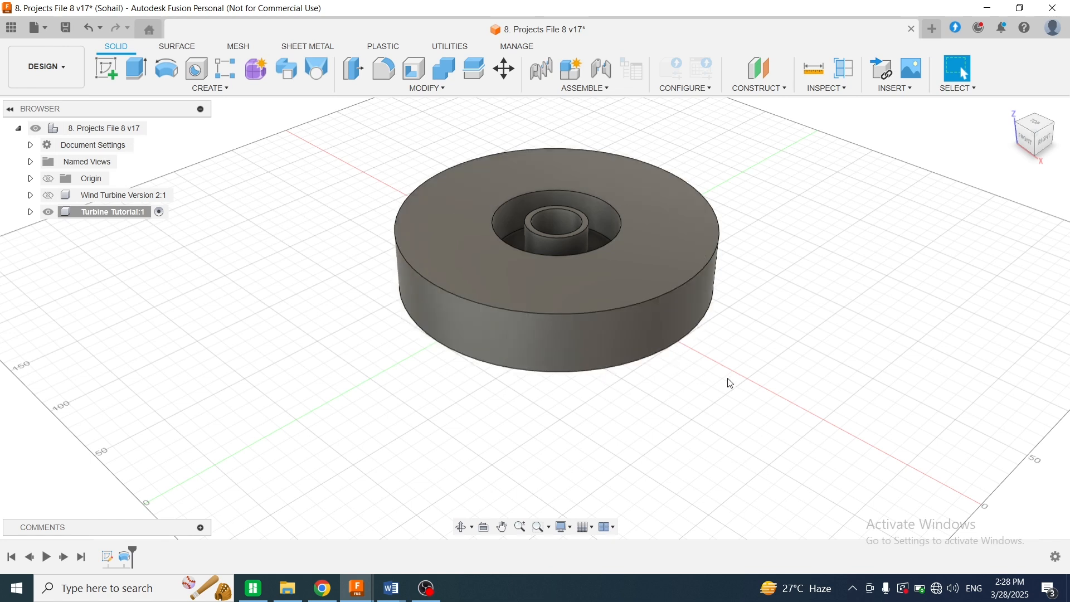
Edit the revolved profile's sketch, set its overall height to 30 mm, and finish the sketch
{"action": "right_click", "coordinate": [107, 560]}
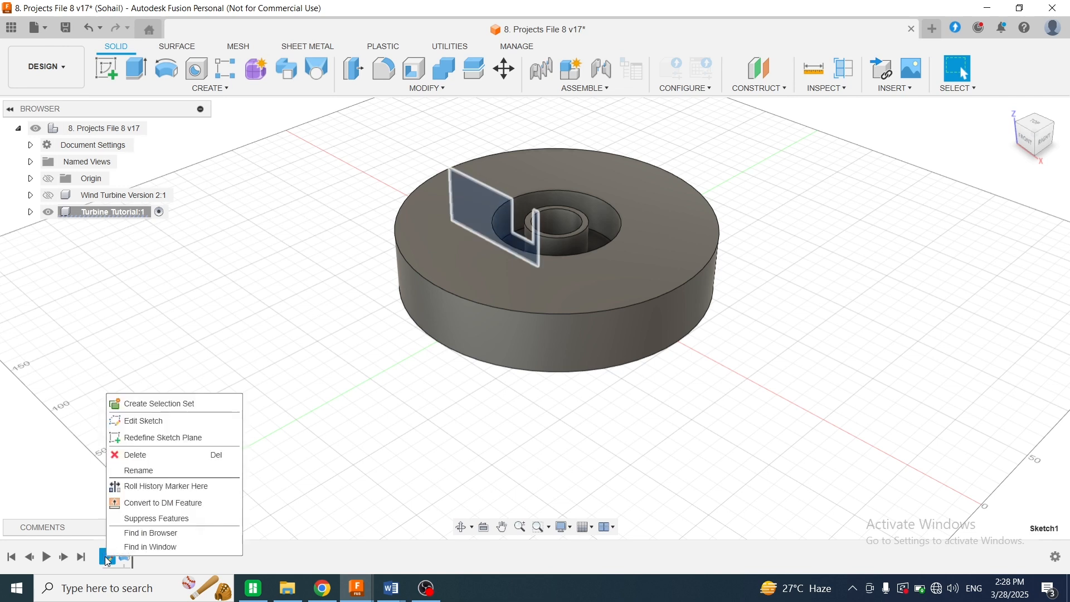
{"action": "left_click", "coordinate": [160, 421]}
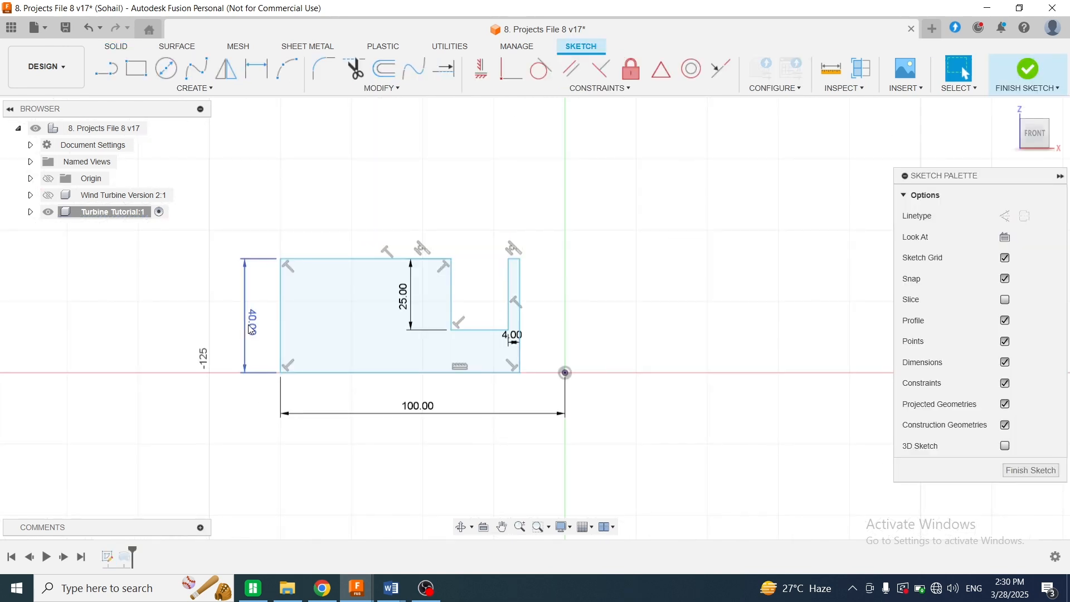
{"action": "double_click", "coordinate": [250, 326]}
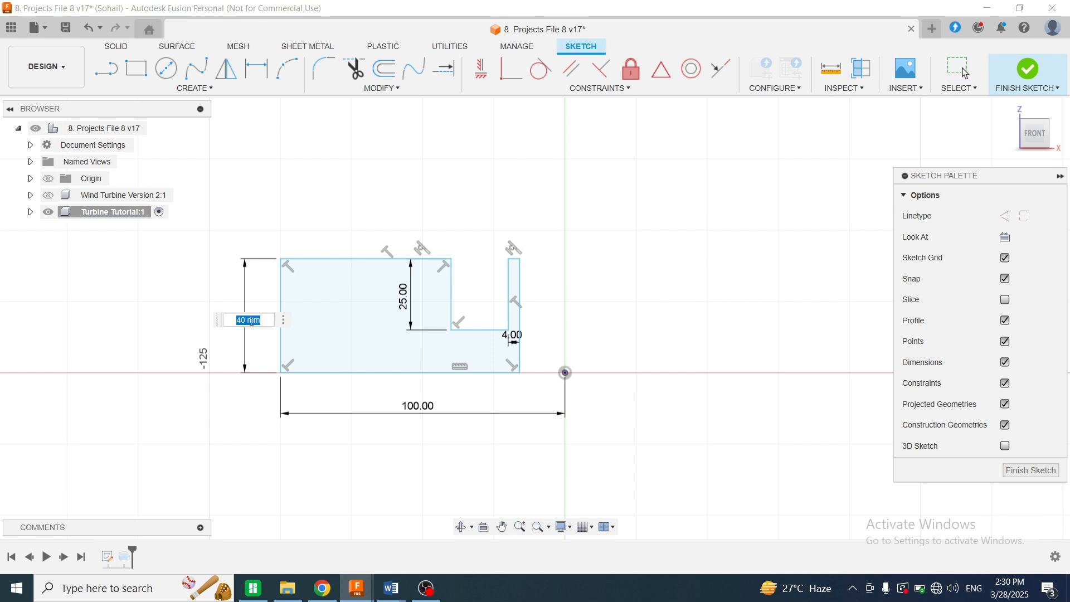
{"action": "type", "text": "30"}
{"action": "key", "text": "Return"}
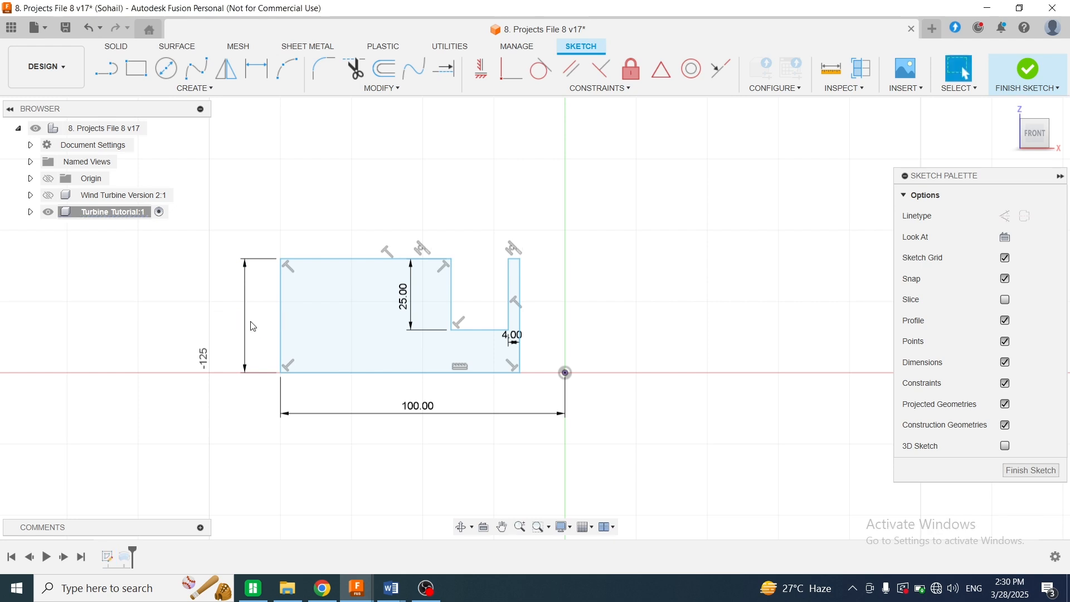
{"action": "left_click", "coordinate": [1027, 69]}
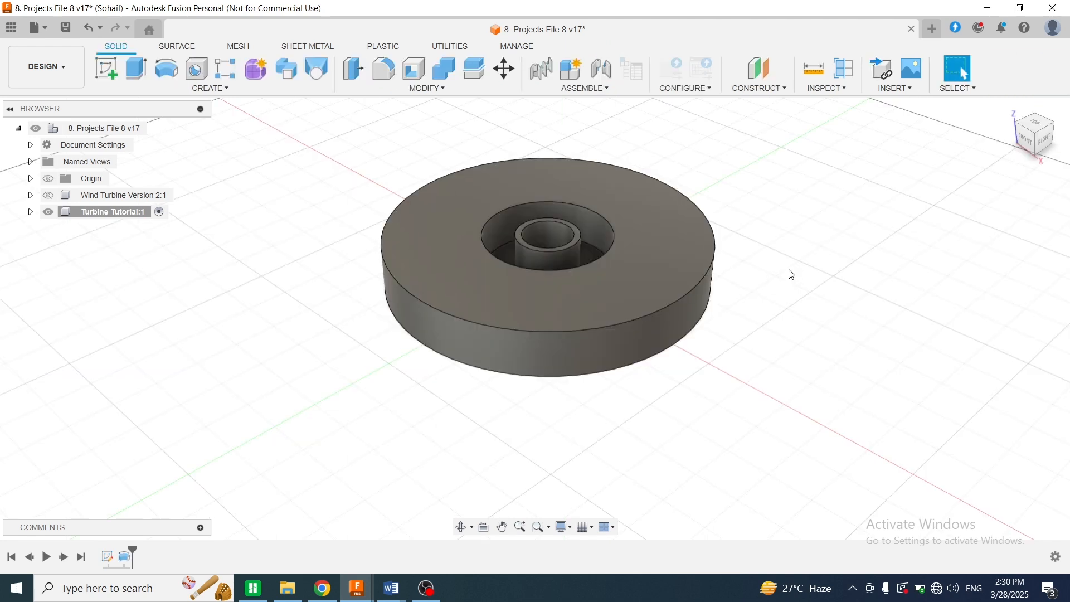
{"action": "scroll", "coordinate": [791, 301], "scroll_direction": "down", "scroll_amount": 3}
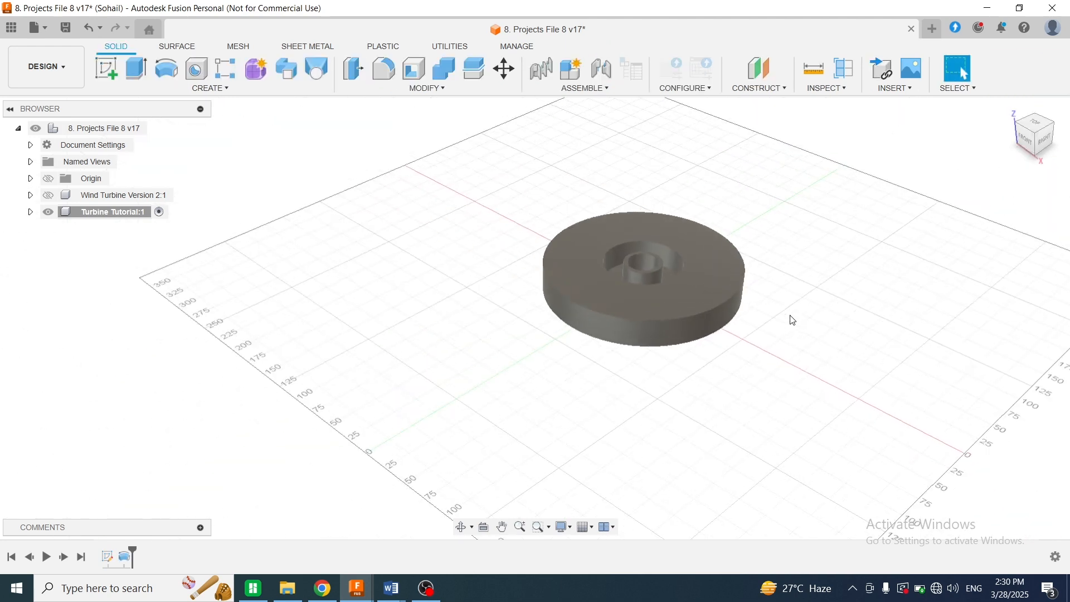
Reopen the ring's profile sketch and draw a horizontal line about 250 mm long above the profile, spanning the vertical axis
{"action": "left_click", "coordinate": [107, 557]}
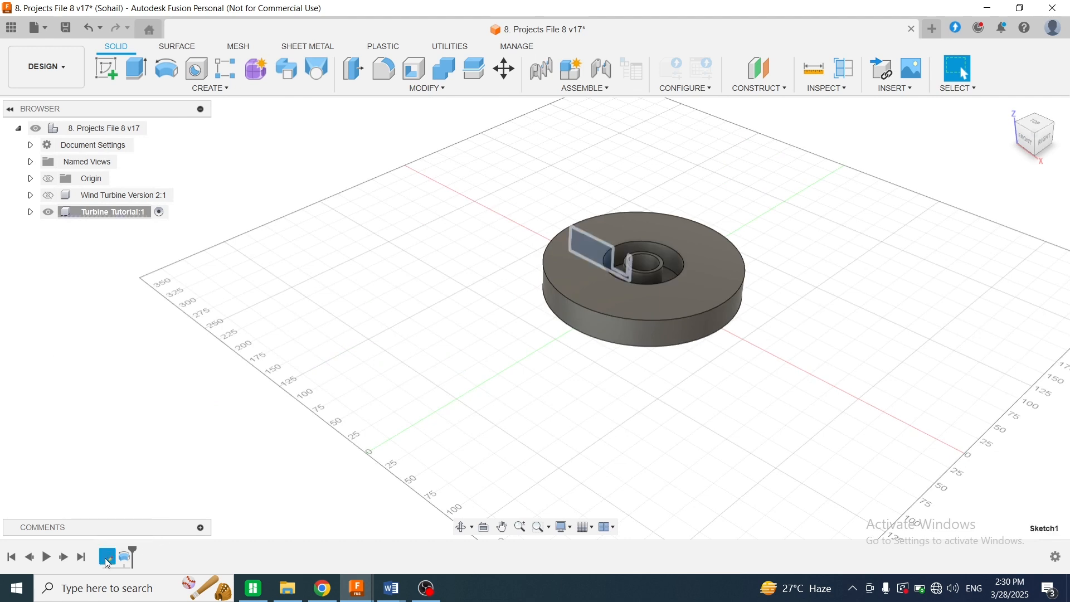
{"action": "right_click", "coordinate": [106, 559]}
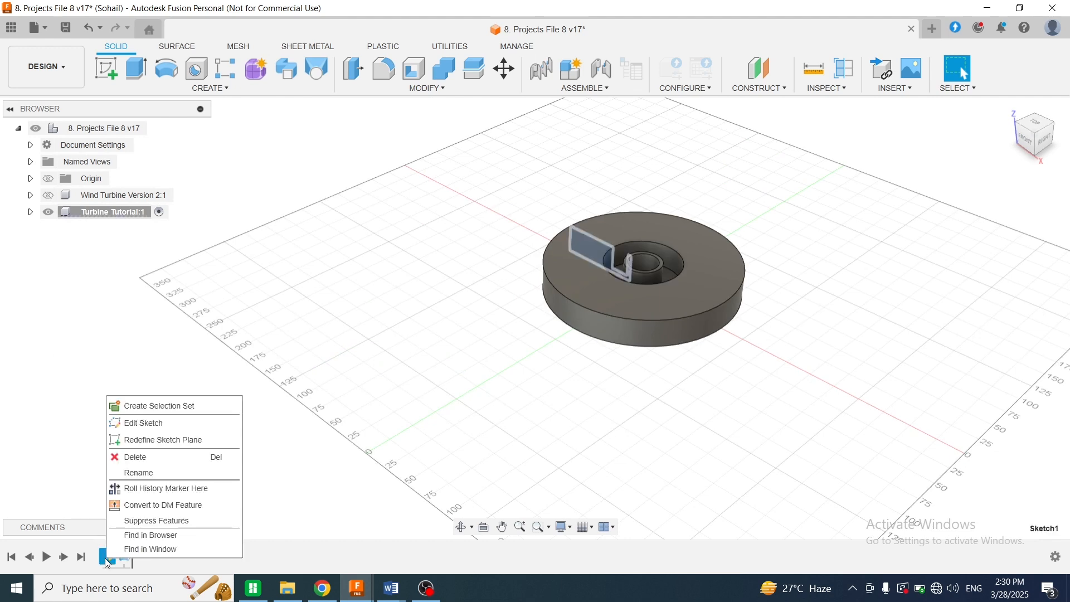
{"action": "left_click", "coordinate": [158, 428]}
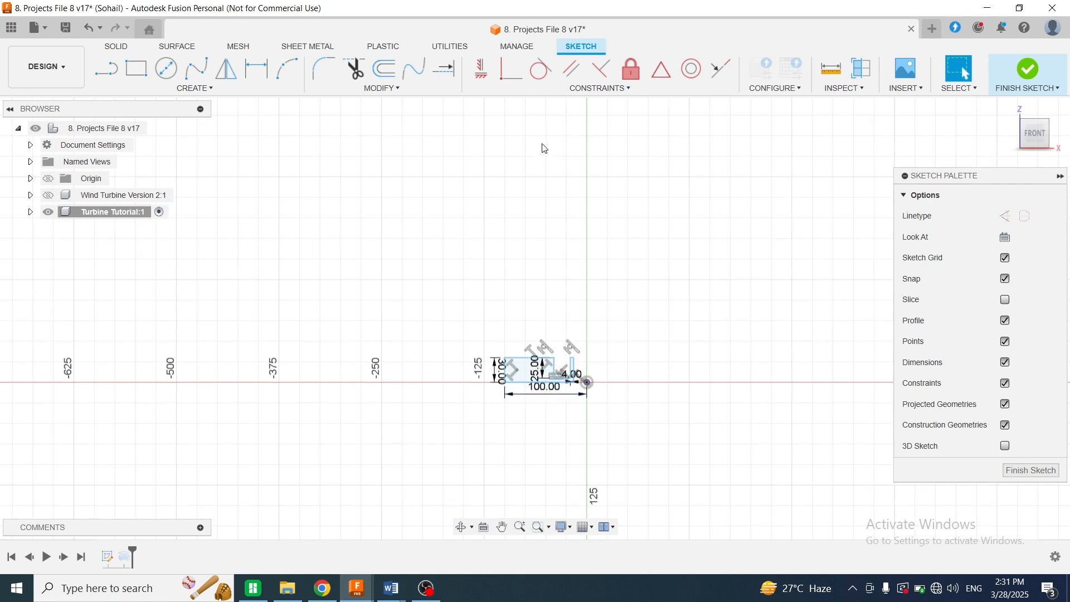
{"action": "left_click", "coordinate": [107, 69]}
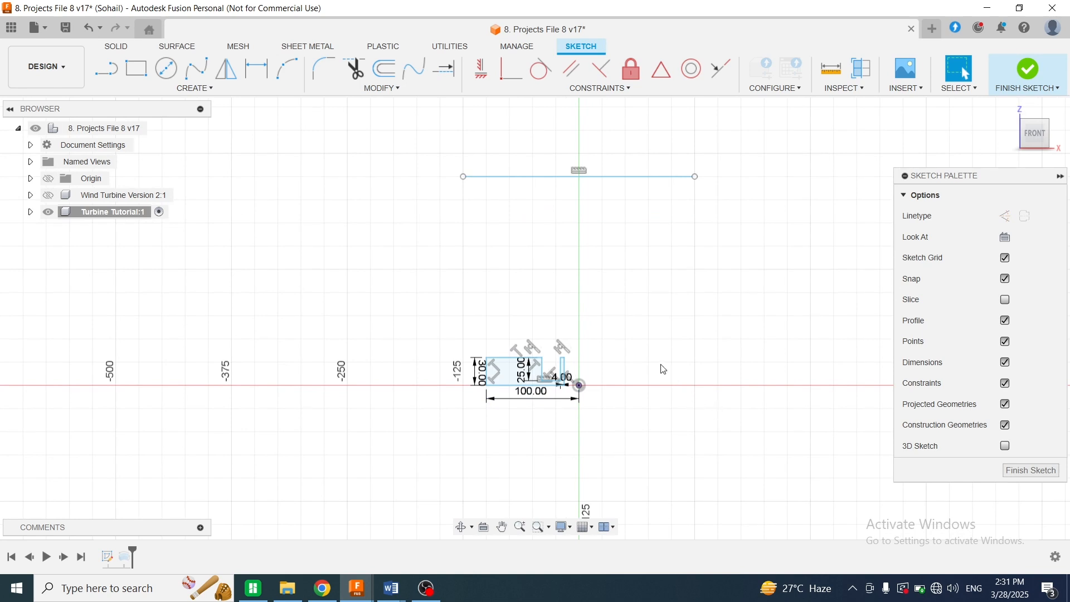
Dimension the horizontal line's distance from the origin as 115 mm
{"action": "key", "text": "d"}
{"action": "left_click", "coordinate": [600, 176]}
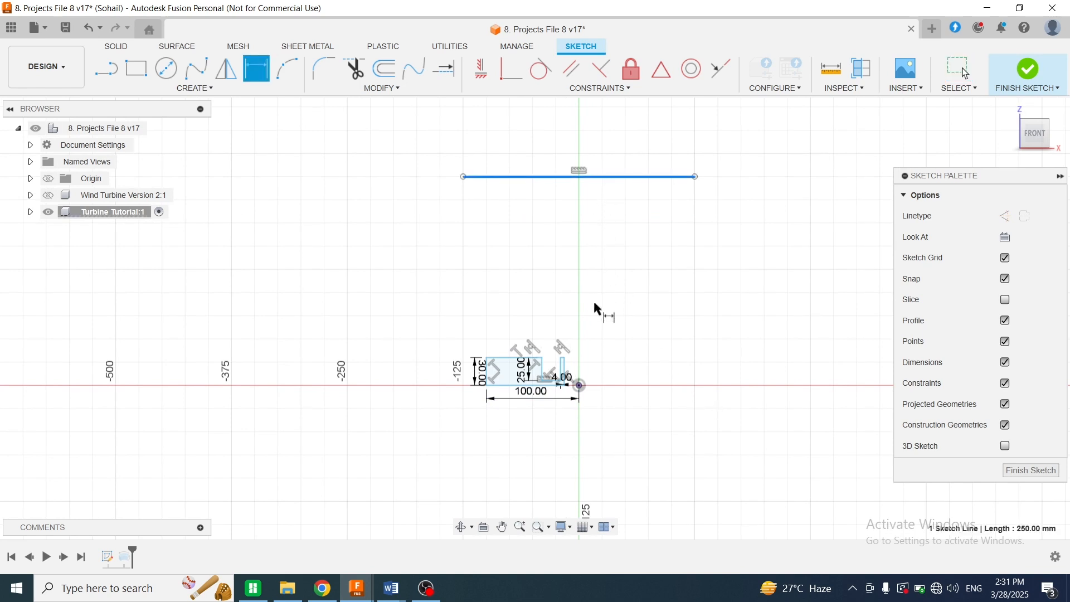
{"action": "left_click", "coordinate": [579, 385]}
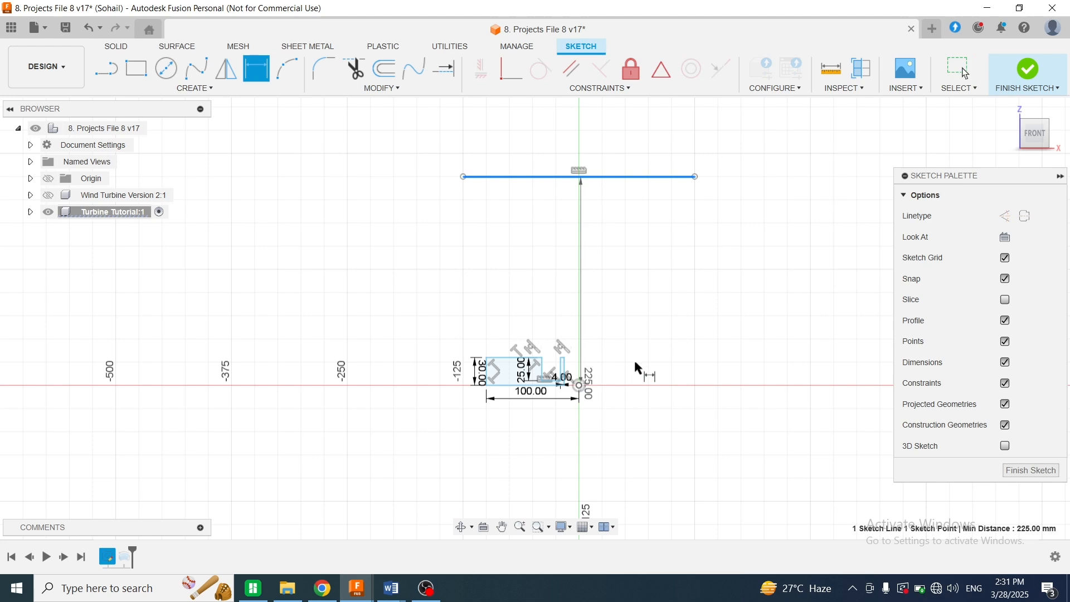
{"action": "left_click", "coordinate": [669, 359]}
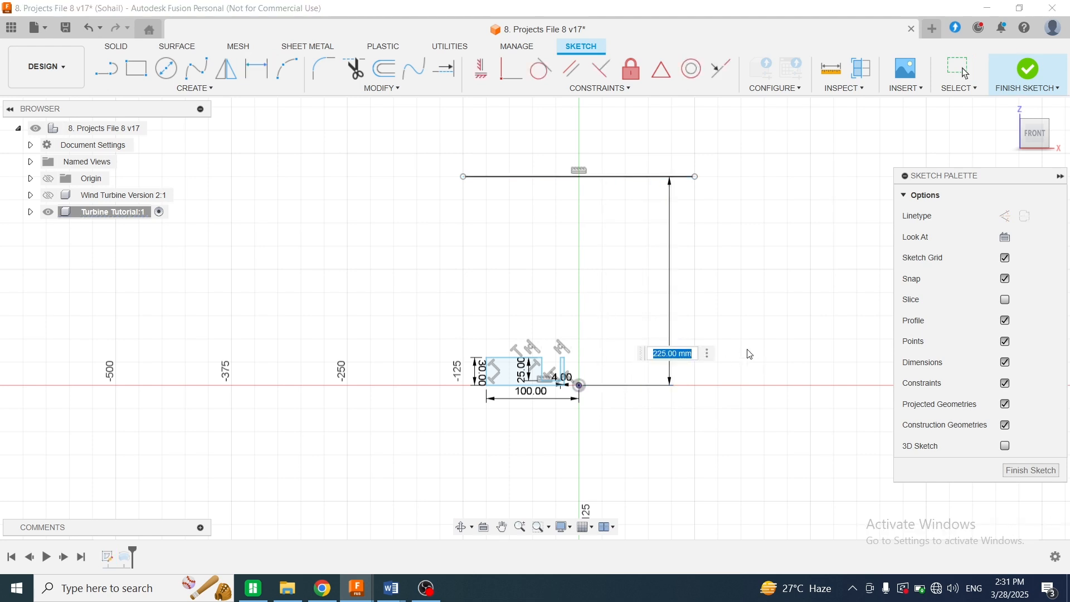
{"action": "type", "text": "115"}
{"action": "key", "text": "Return"}
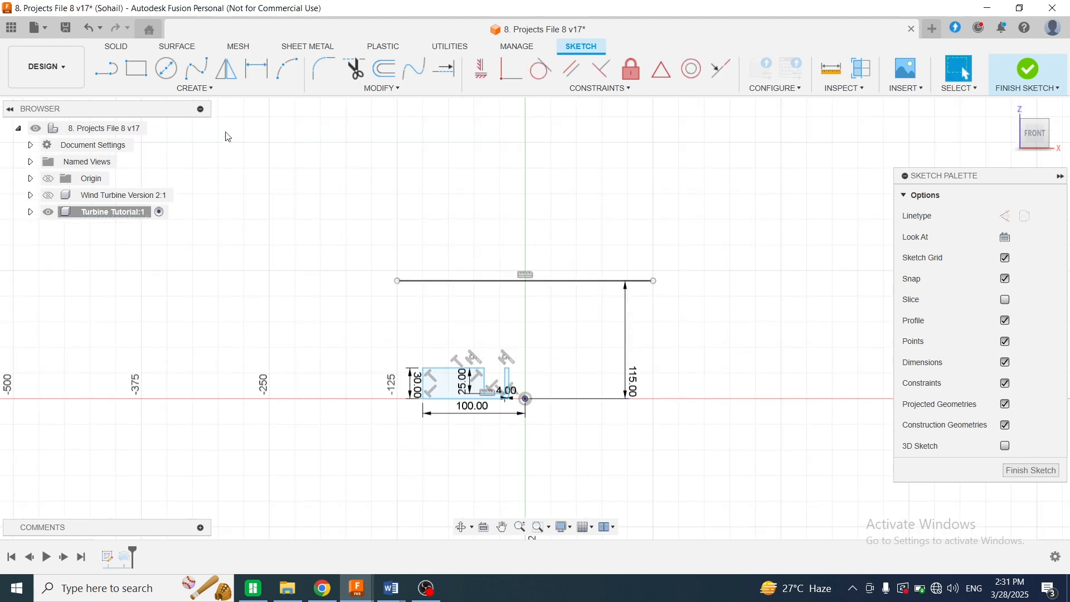
Mirror all curves of the notched profile across the horizontal line above it and finish the sketch
{"action": "left_click", "coordinate": [214, 89]}
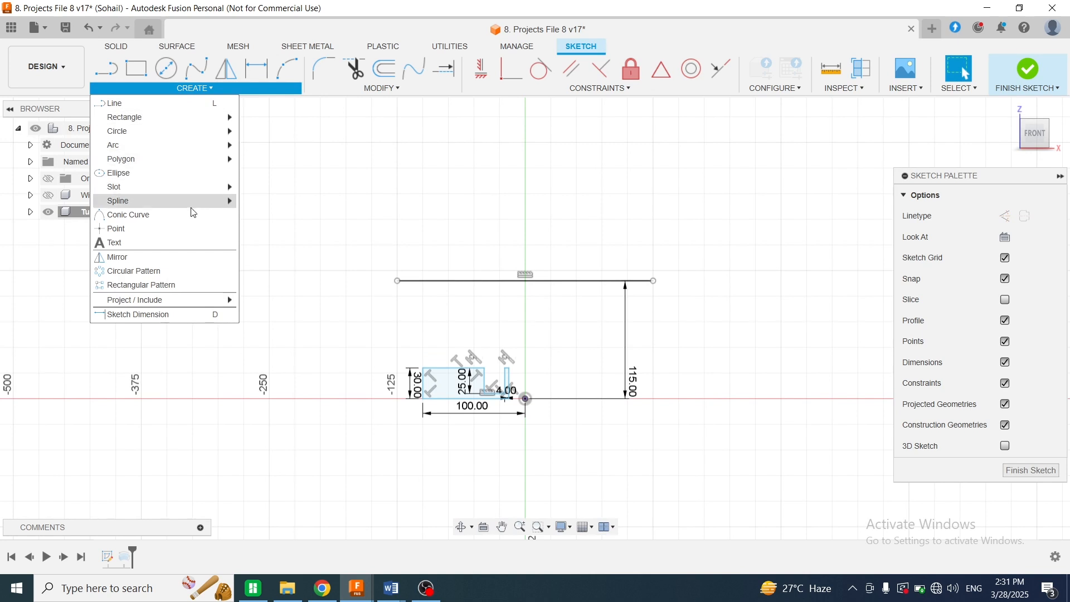
{"action": "left_click", "coordinate": [167, 257]}
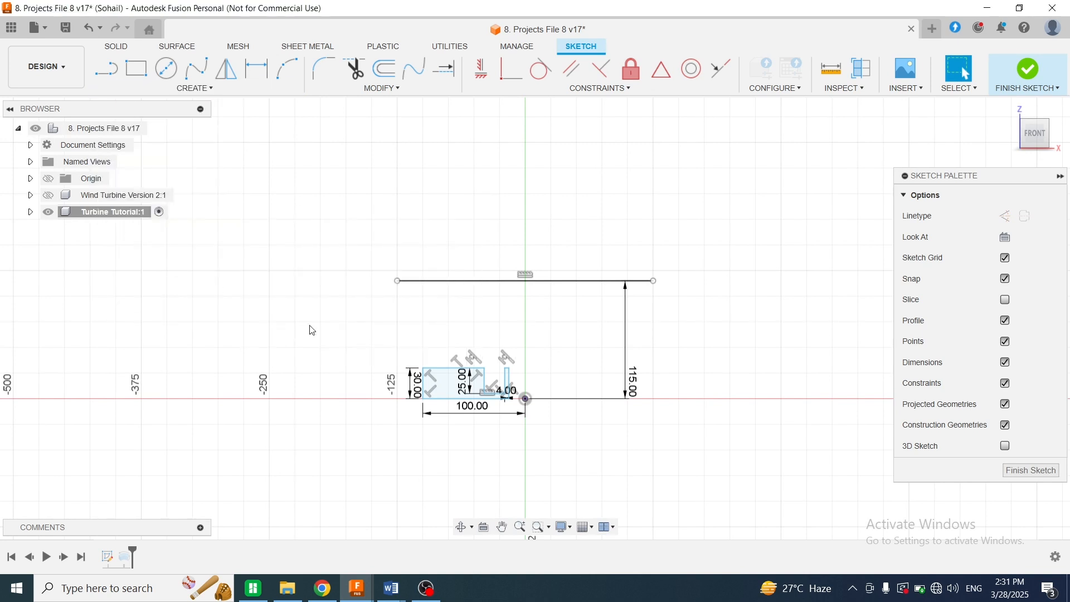
{"action": "double_click", "coordinate": [451, 371]}
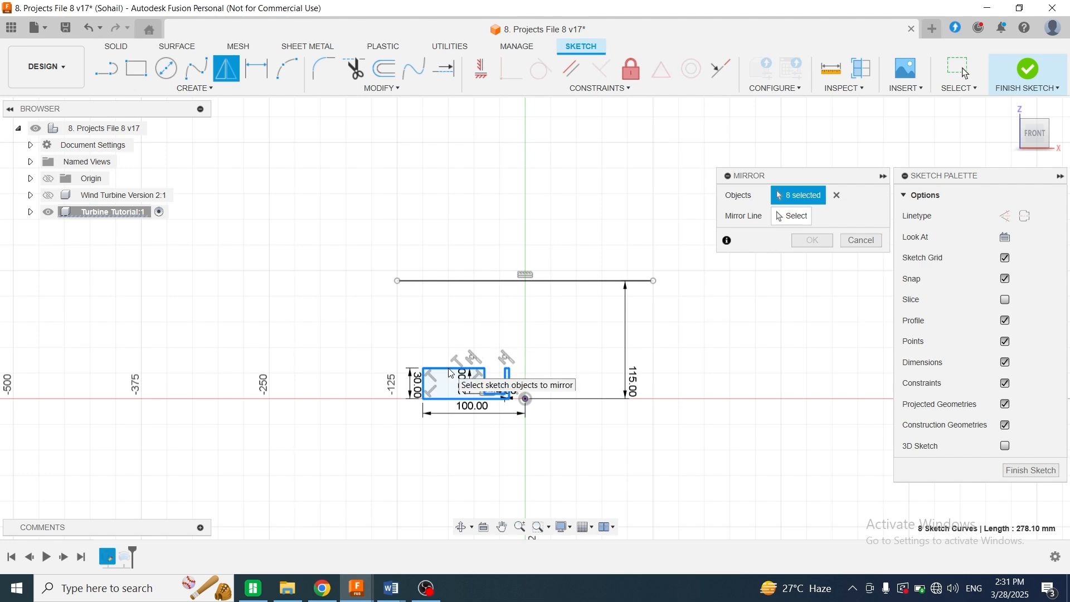
{"action": "left_click", "coordinate": [793, 216]}
{"action": "left_click", "coordinate": [556, 285]}
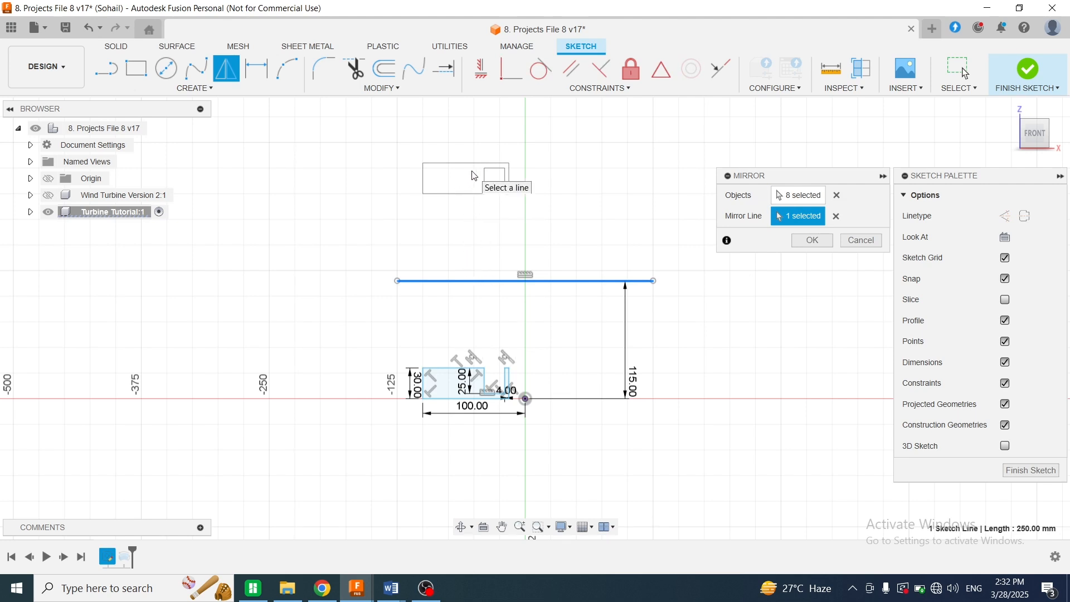
{"action": "left_click", "coordinate": [812, 240]}
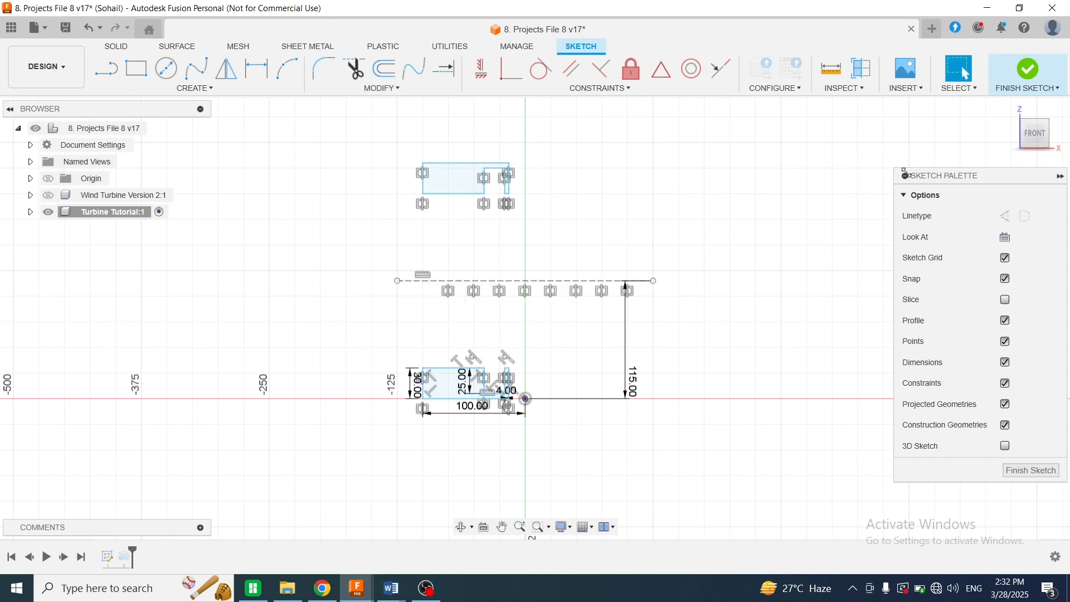
{"action": "left_click", "coordinate": [1028, 69]}
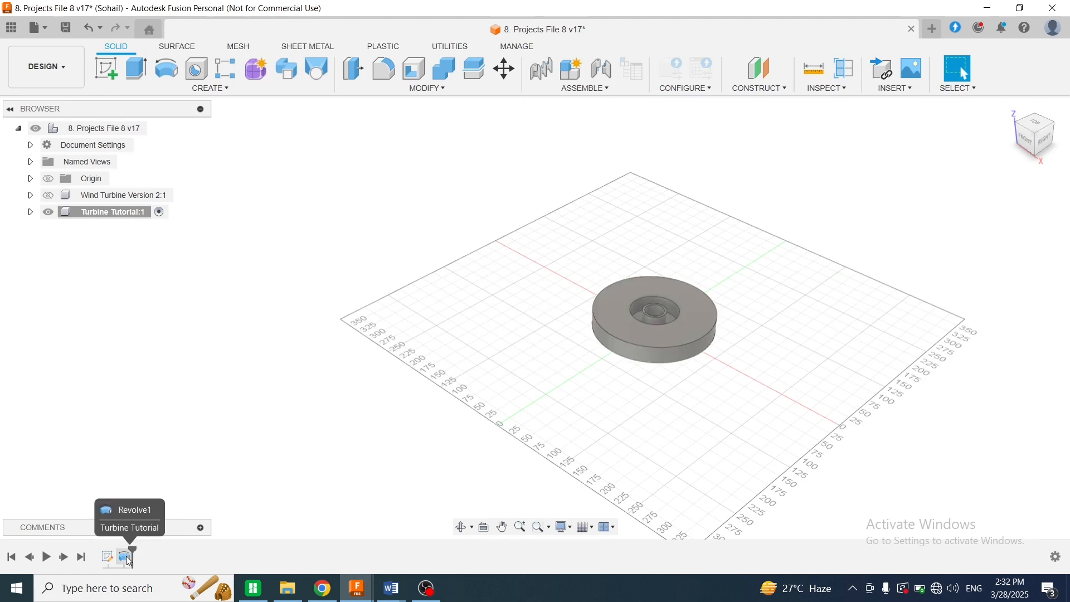
Edit the existing revolve feature to include the mirrored upper profile as well, creating a second ring above the first
{"action": "left_click", "coordinate": [126, 556]}
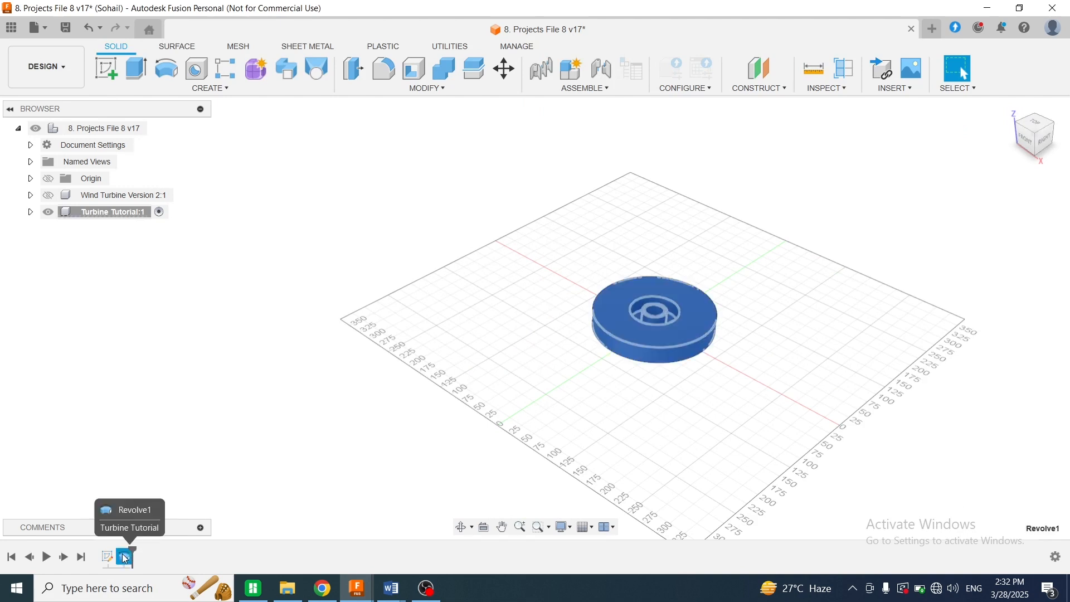
{"action": "right_click", "coordinate": [127, 559]}
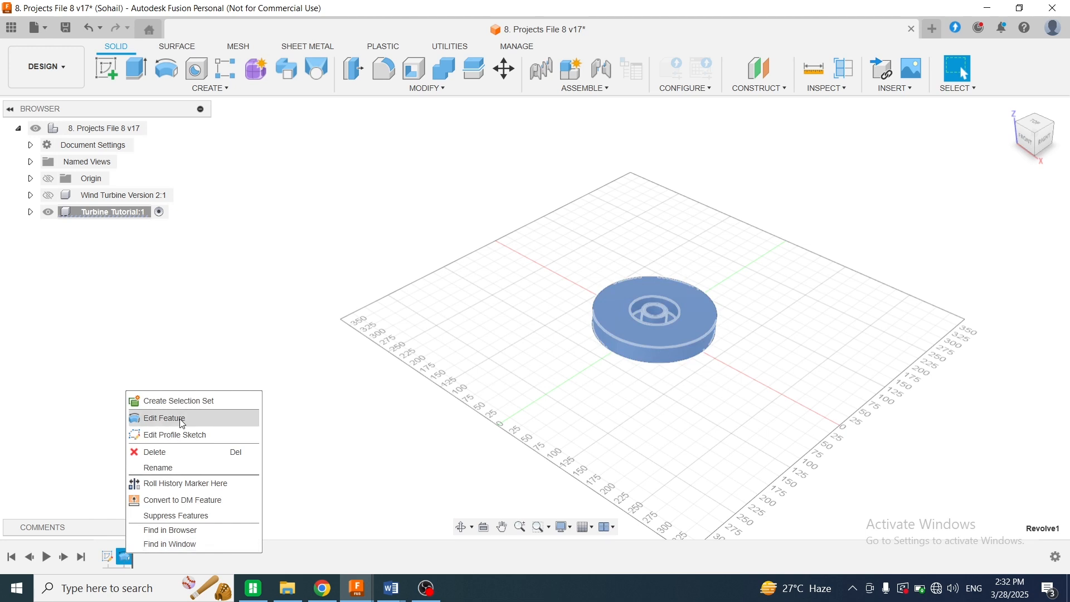
{"action": "left_click", "coordinate": [150, 417]}
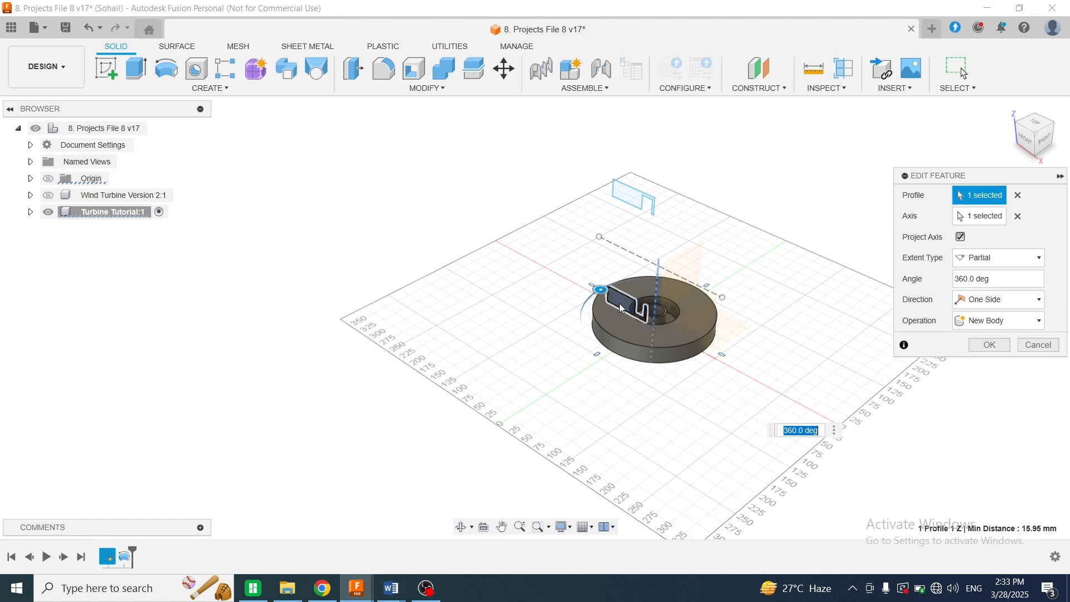
{"action": "left_click", "coordinate": [636, 210]}
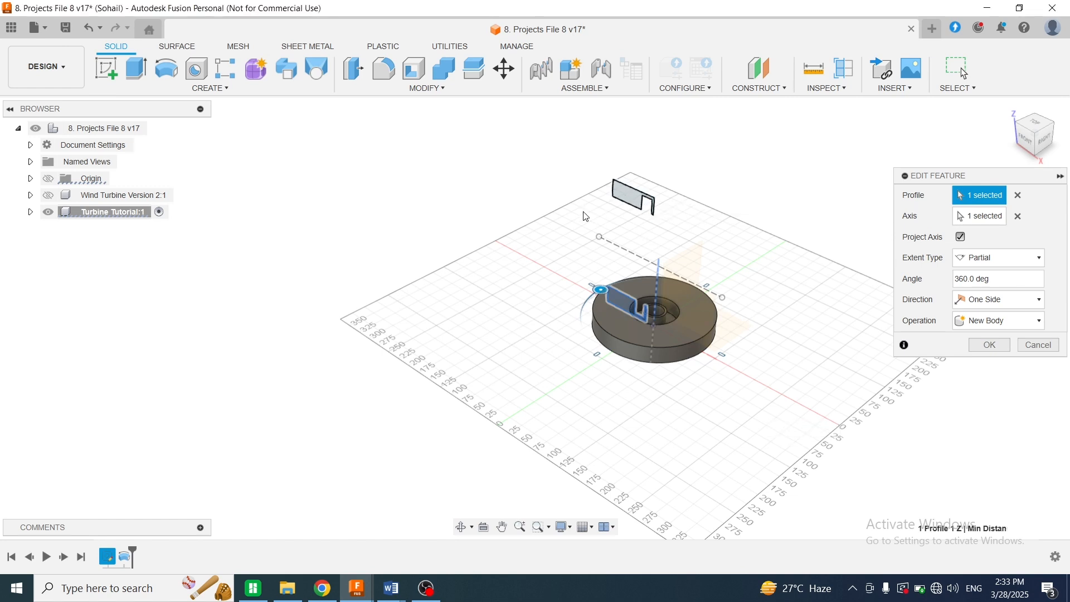
{"action": "left_click", "coordinate": [990, 345]}
{"action": "middle_click_drag", "start_coordinate": [991, 346], "coordinate": [838, 341], "text": "shift"}
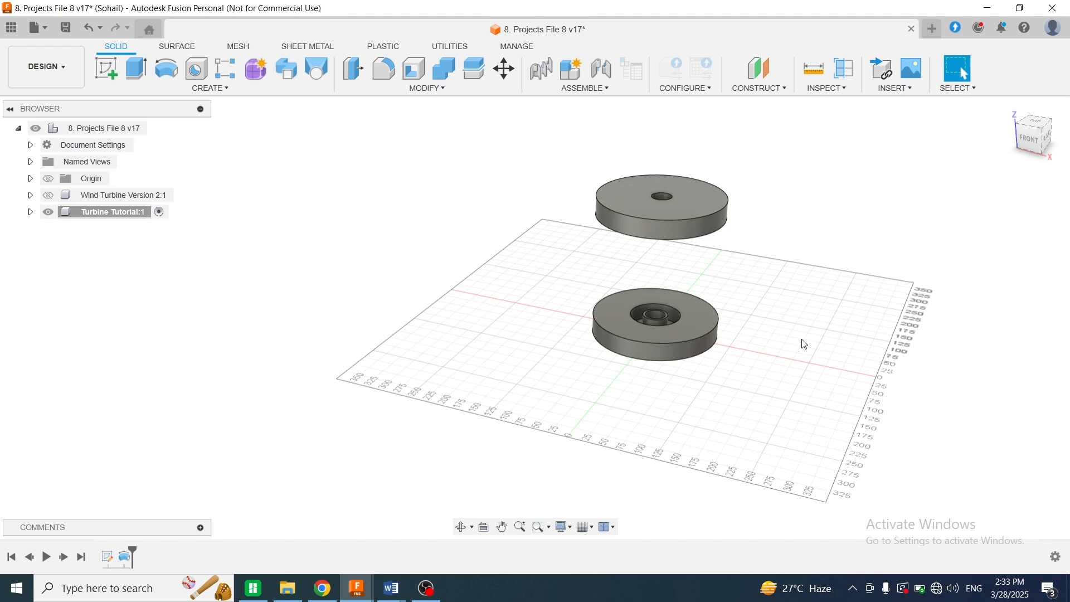
{"action": "scroll", "coordinate": [806, 381], "scroll_direction": "up", "scroll_amount": 3}
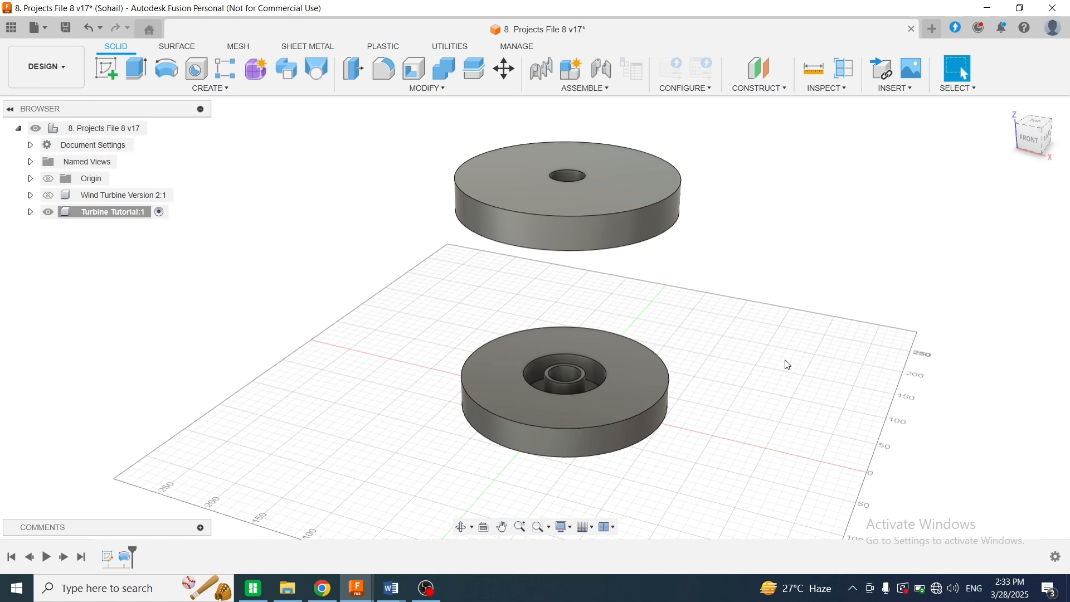
Start a sketch on the lower ring's top face and hide the upper ring, Body2
{"action": "left_click", "coordinate": [627, 392]}
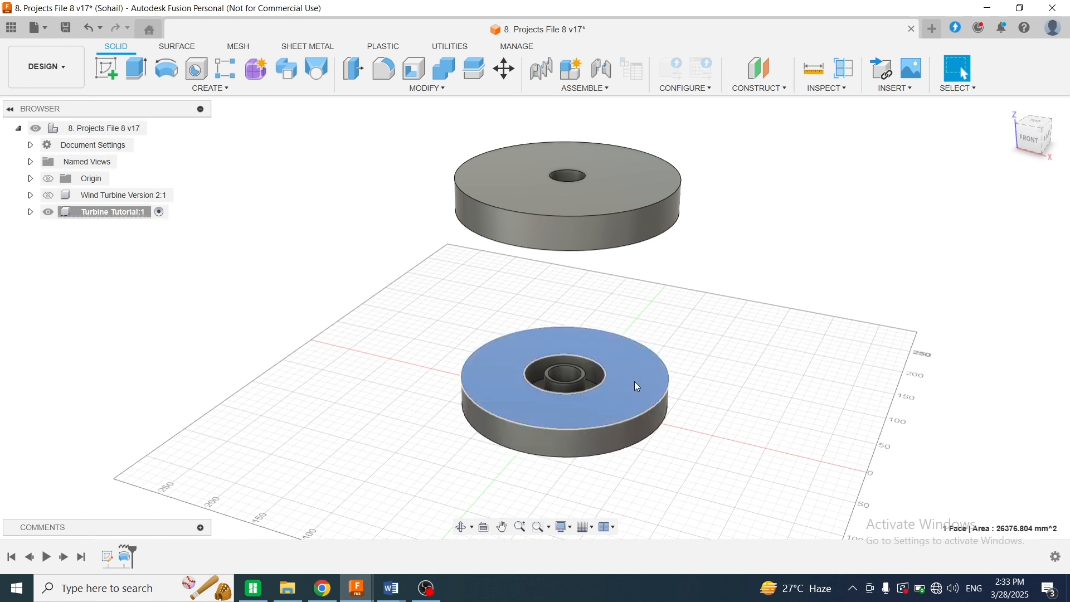
{"action": "left_click", "coordinate": [105, 63]}
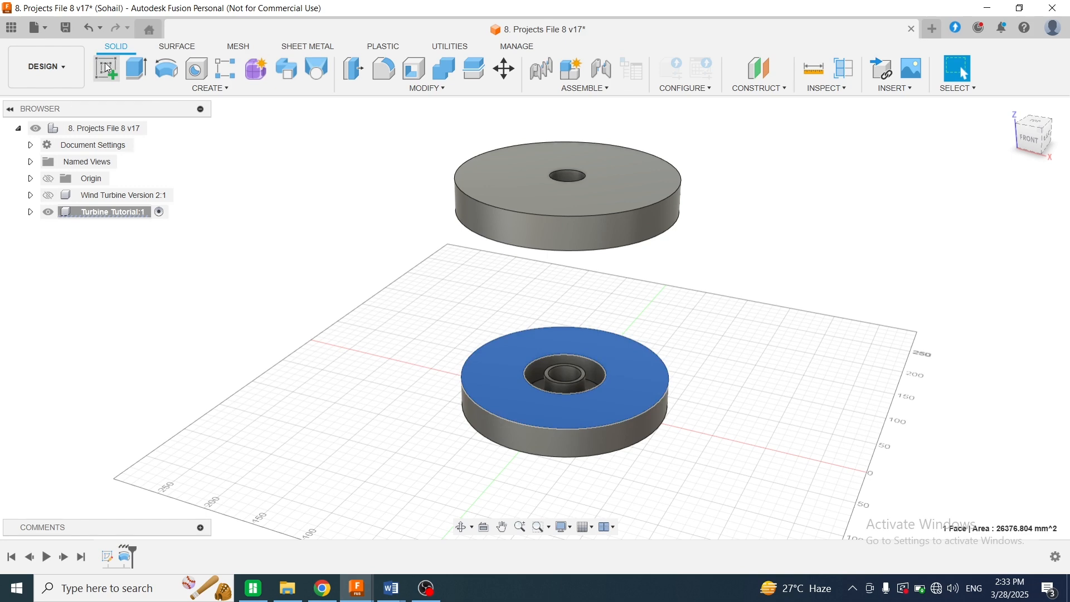
{"action": "left_click", "coordinate": [42, 245]}
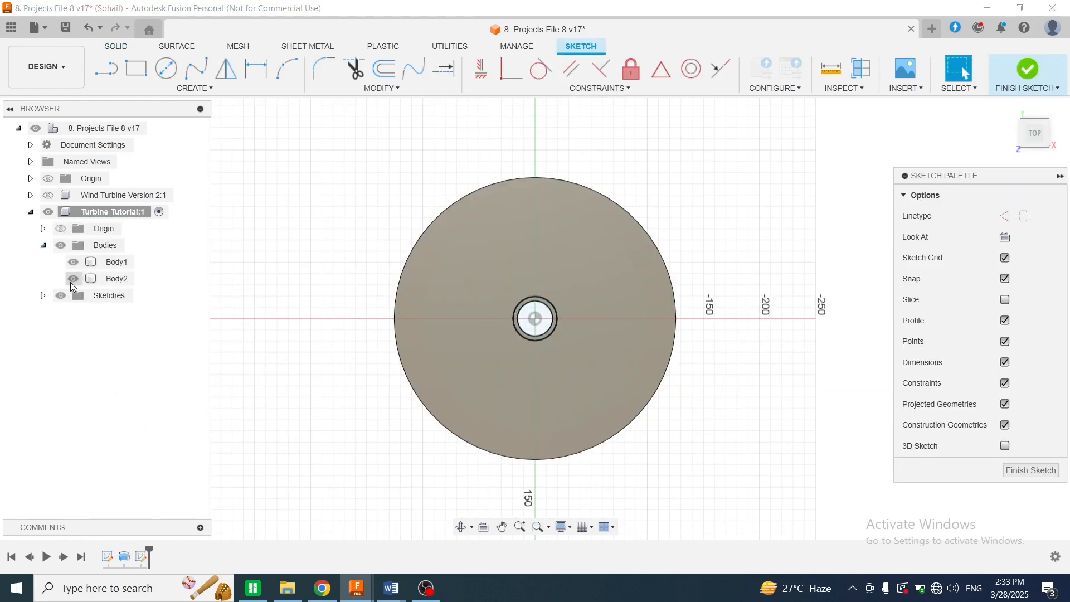
{"action": "left_click", "coordinate": [74, 279]}
{"action": "scroll", "coordinate": [602, 449], "scroll_direction": "up", "scroll_amount": 5}
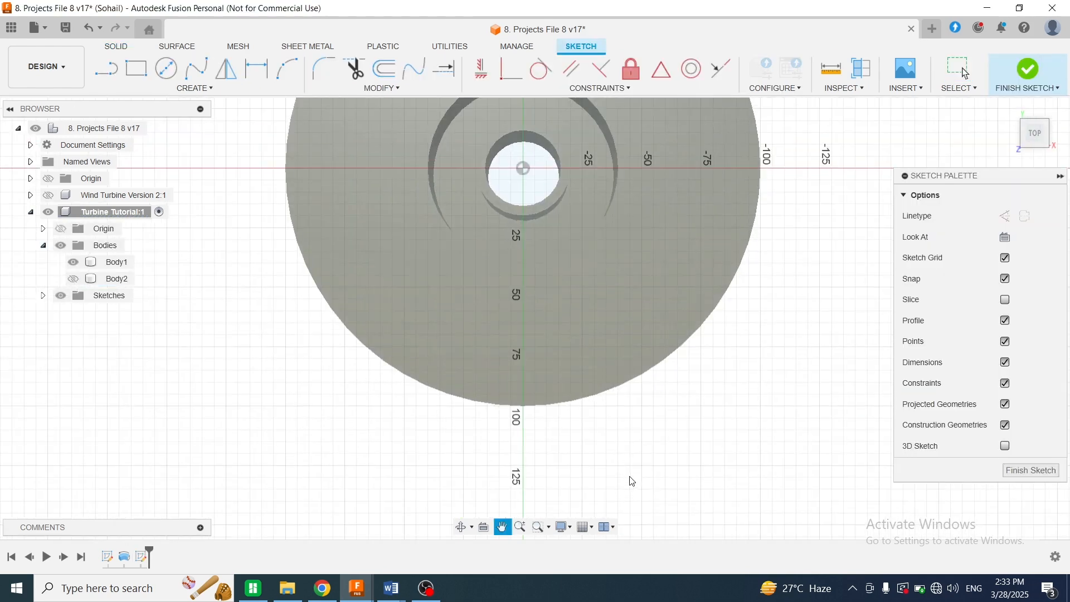
Project the lower ring's outer edge and draw a 3-point arc from it inward to the vertical axis, bulging left
{"action": "key", "text": "p"}
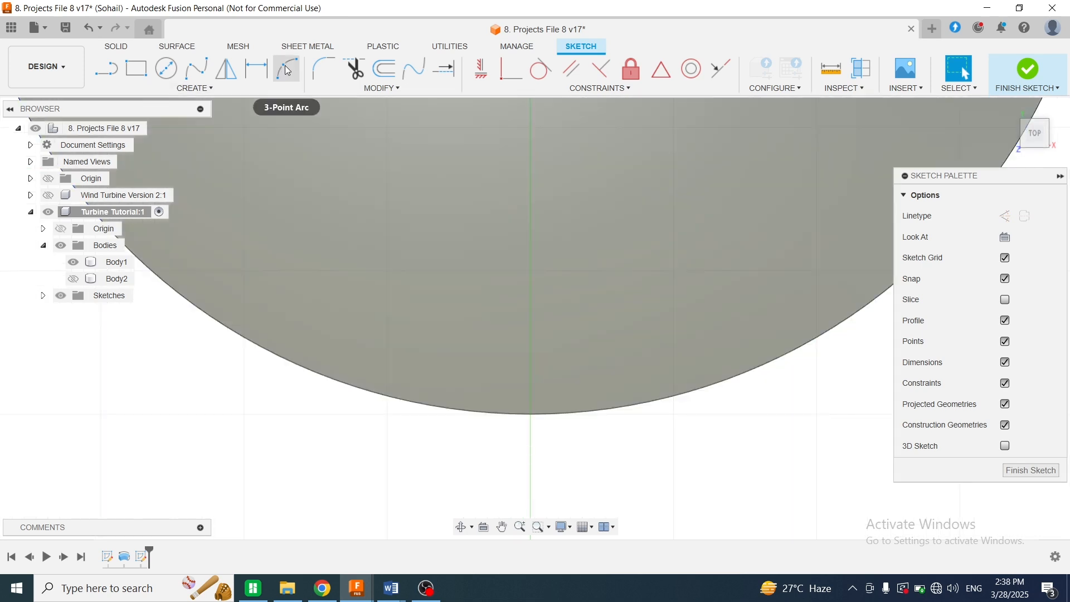
{"action": "left_click", "coordinate": [288, 71]}
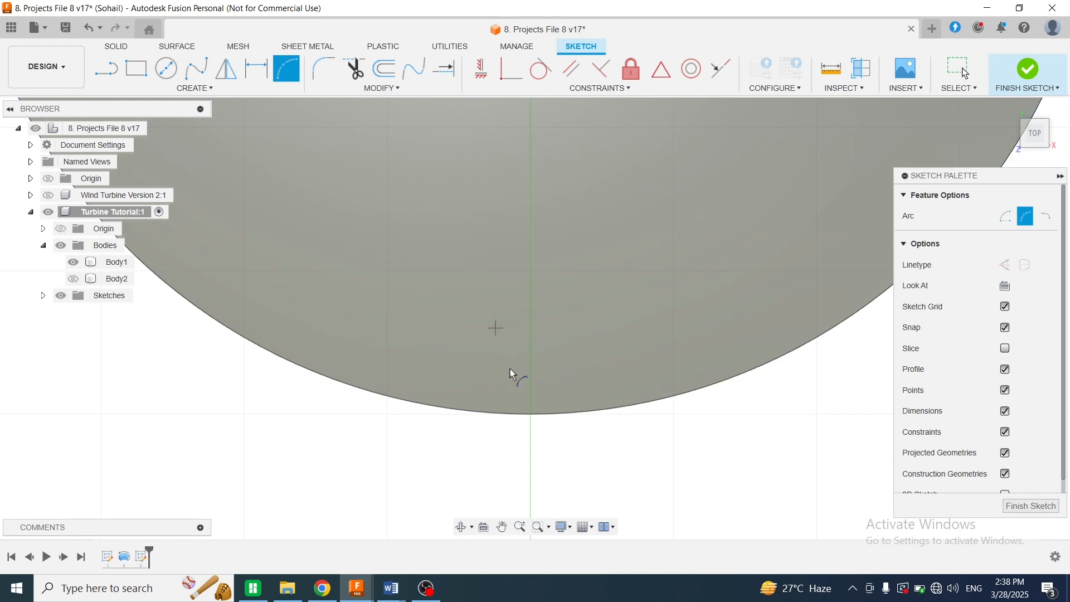
{"action": "left_click", "coordinate": [528, 413]}
{"action": "left_click", "coordinate": [530, 194]}
{"action": "left_click", "coordinate": [482, 267]}
Close the blade profile with a short right-bulging arc from the rim point and a concave arc of about 27 mm radius to the inner tip
{"action": "left_click", "coordinate": [530, 413]}
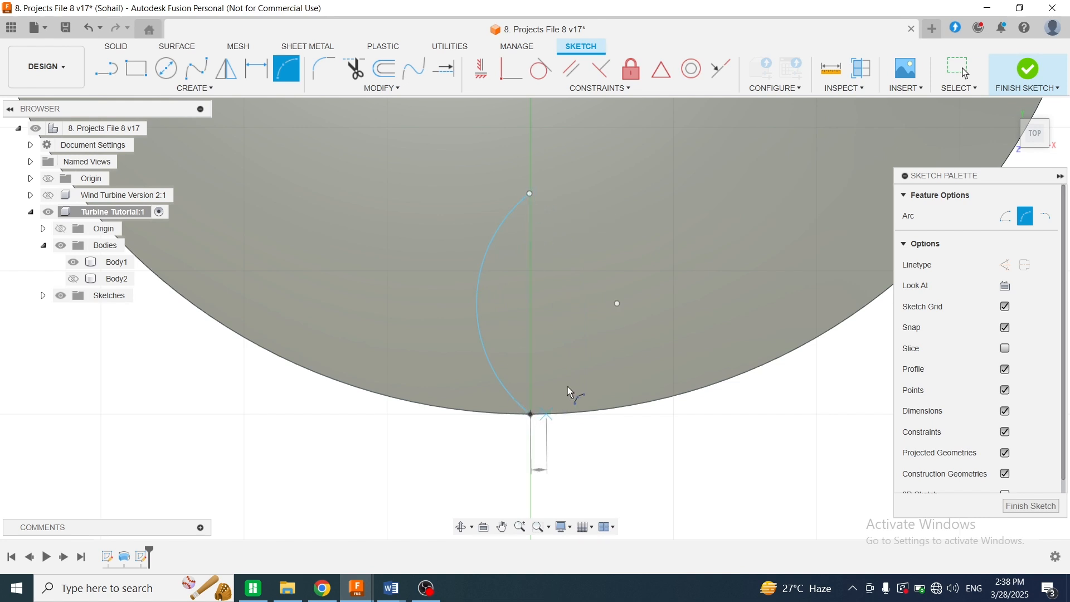
{"action": "left_click", "coordinate": [554, 317]}
{"action": "left_click", "coordinate": [578, 357]}
{"action": "left_click", "coordinate": [553, 317]}
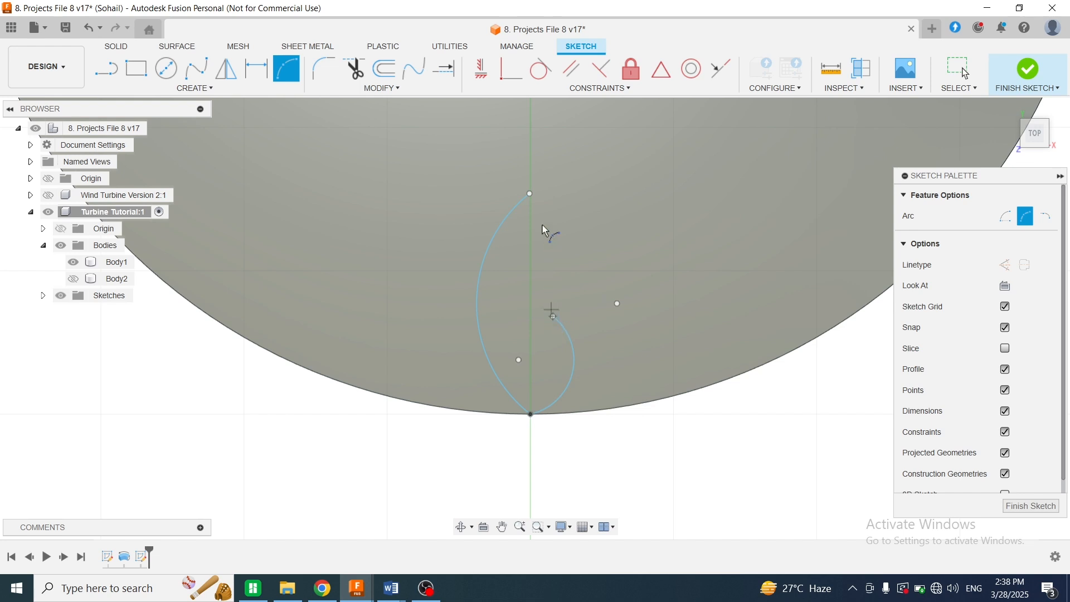
{"action": "left_click", "coordinate": [529, 195]}
{"action": "left_click", "coordinate": [537, 282]}
Make the two right-hand arcs of the blade profile tangent to each other
{"action": "left_click", "coordinate": [542, 69]}
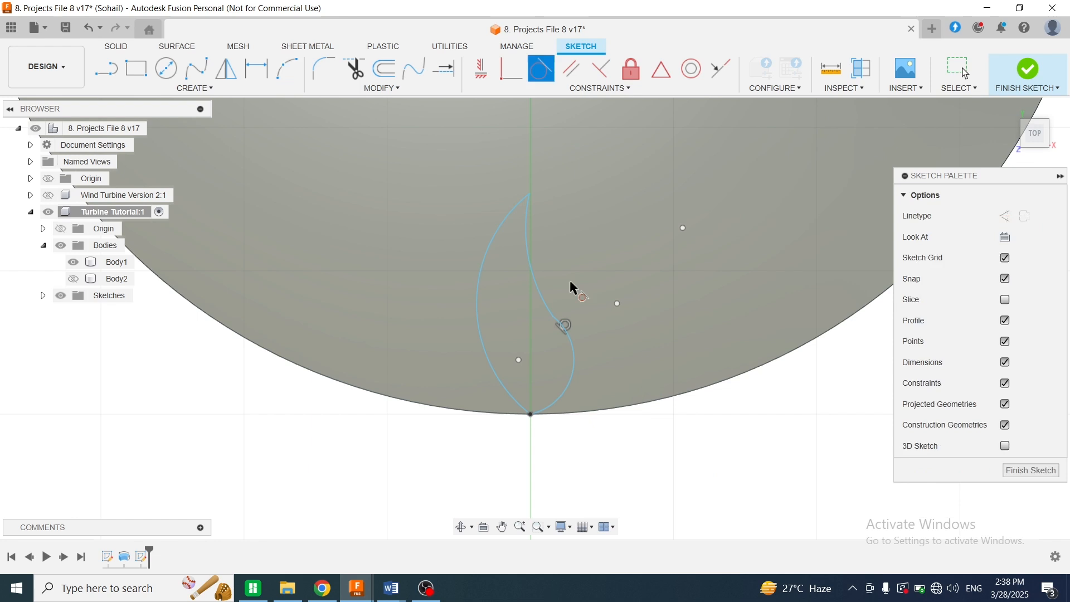
{"action": "left_click", "coordinate": [567, 337]}
{"action": "left_click", "coordinate": [546, 303]}
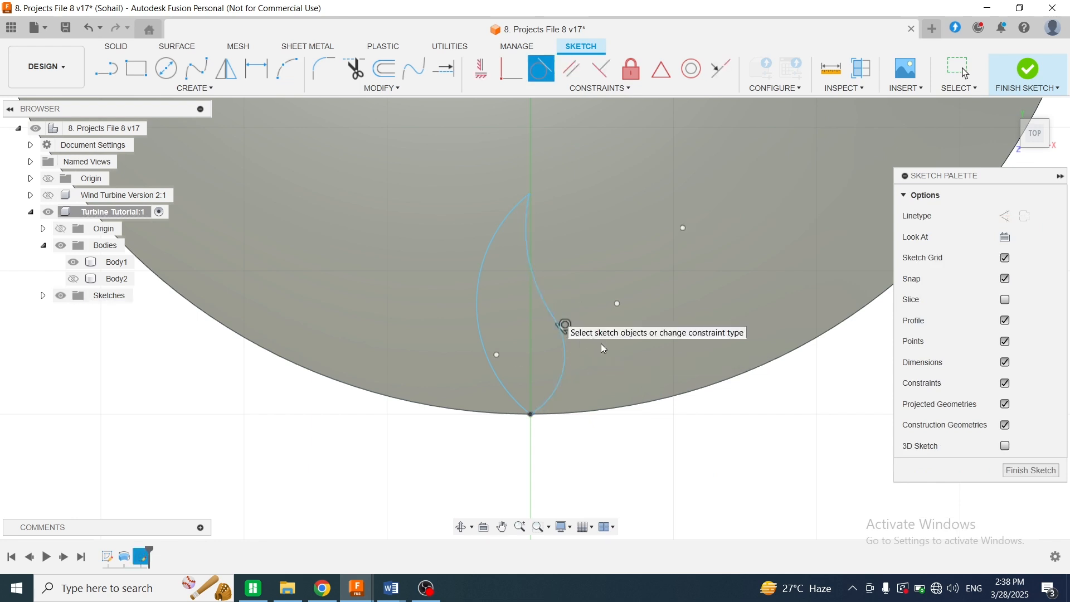
{"action": "key", "text": "Escape"}
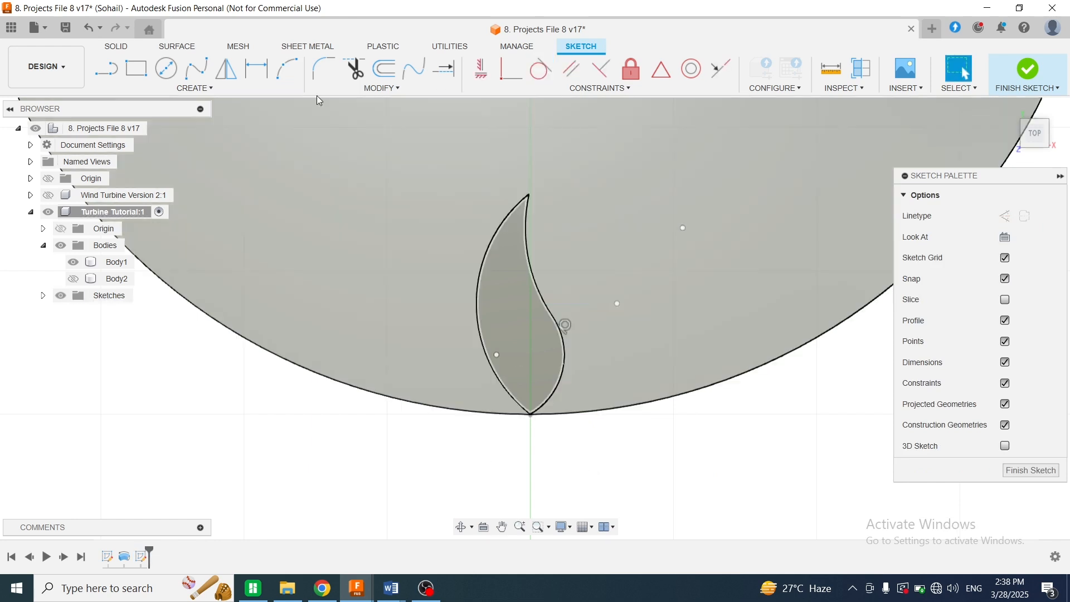
Fillet the blade profile's inner tip with a 0.5 mm radius
{"action": "left_click", "coordinate": [323, 68]}
{"action": "left_click", "coordinate": [530, 205]}
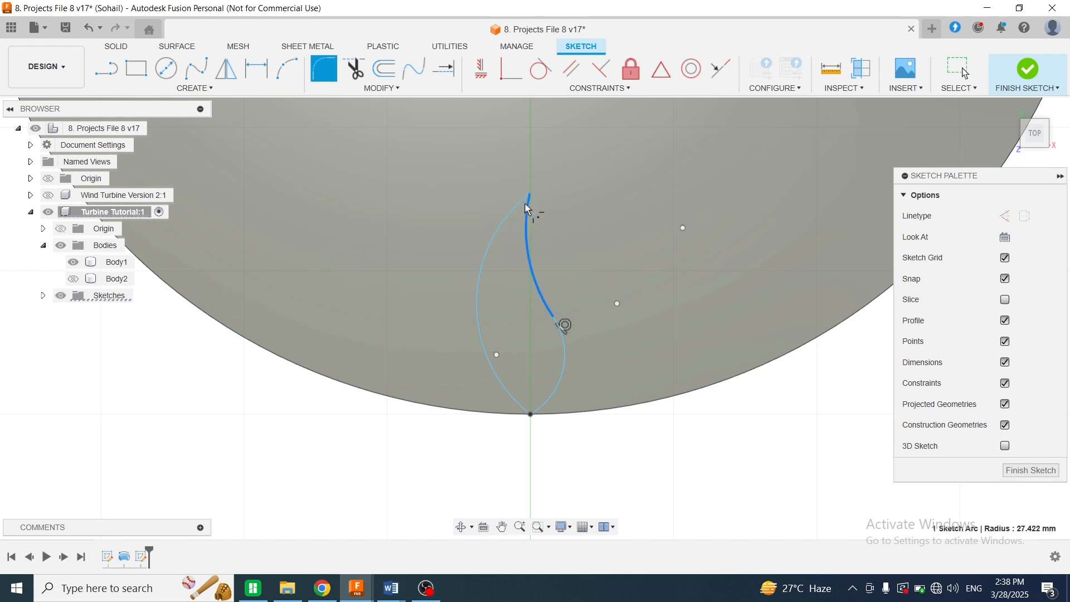
{"action": "left_click", "coordinate": [525, 207]}
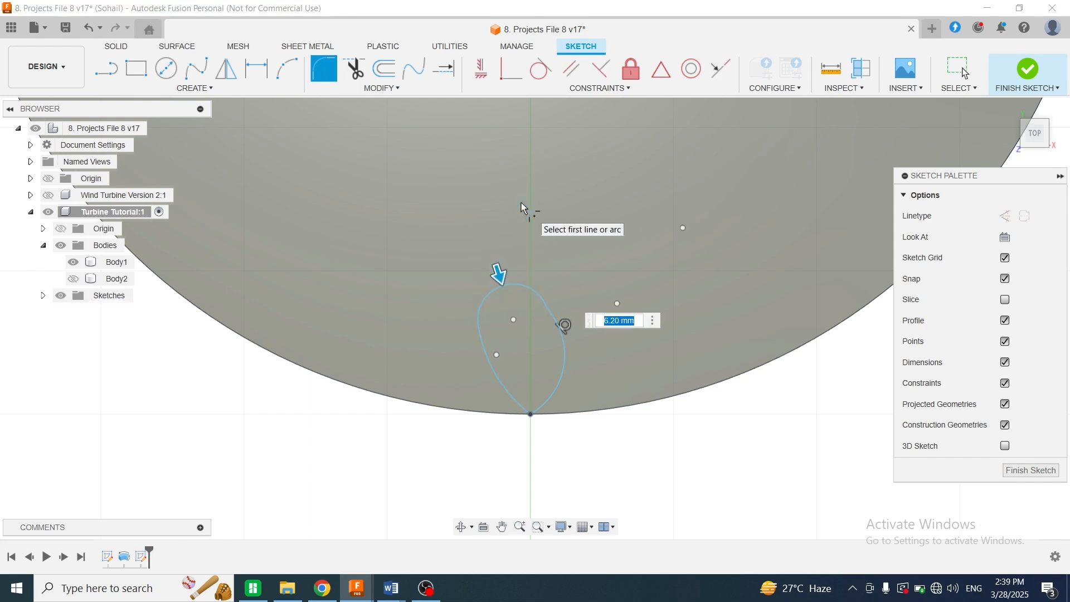
{"action": "type", "text": "0.5"}
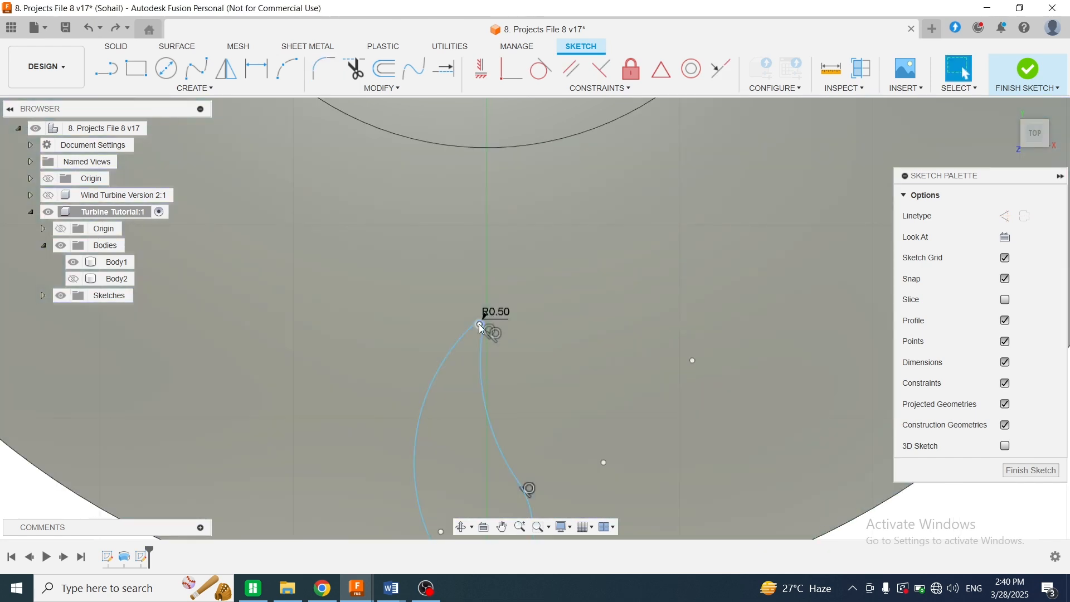
Move the blade profile's filleted tip onto the vertical axis
{"action": "left_click", "coordinate": [481, 327]}
{"action": "scroll", "coordinate": [483, 322], "scroll_direction": "up", "scroll_amount": 3}
{"action": "left_click_drag", "start_coordinate": [482, 323], "coordinate": [488, 309]}
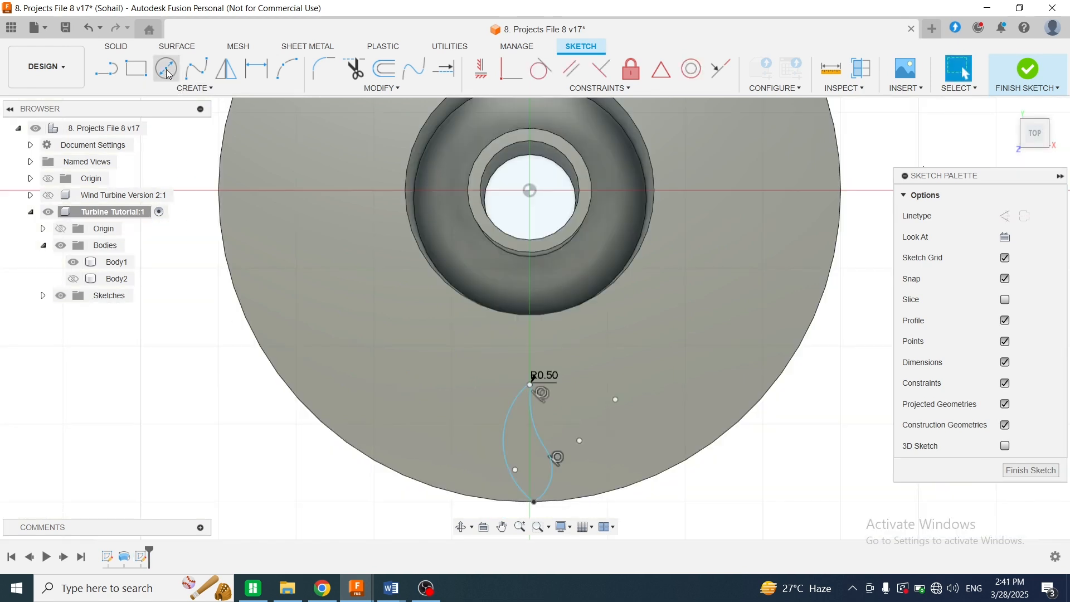
Draw a circle of about 62 mm radius centred on the origin, touching the blade tip tangentially, and finish the sketch
{"action": "left_click", "coordinate": [167, 71]}
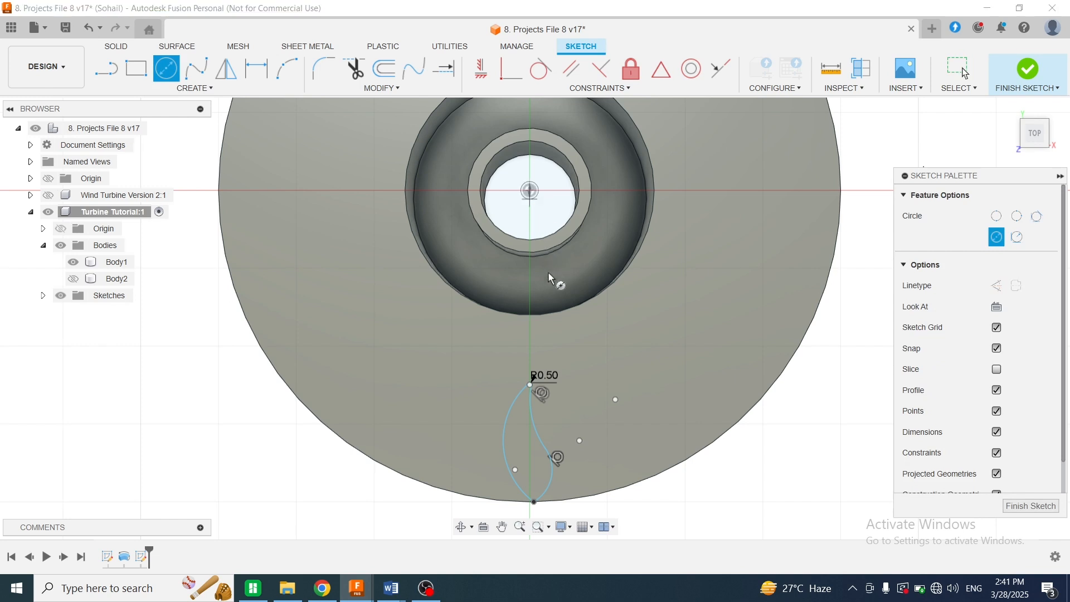
{"action": "scroll", "coordinate": [530, 385], "scroll_direction": "up", "scroll_amount": 8}
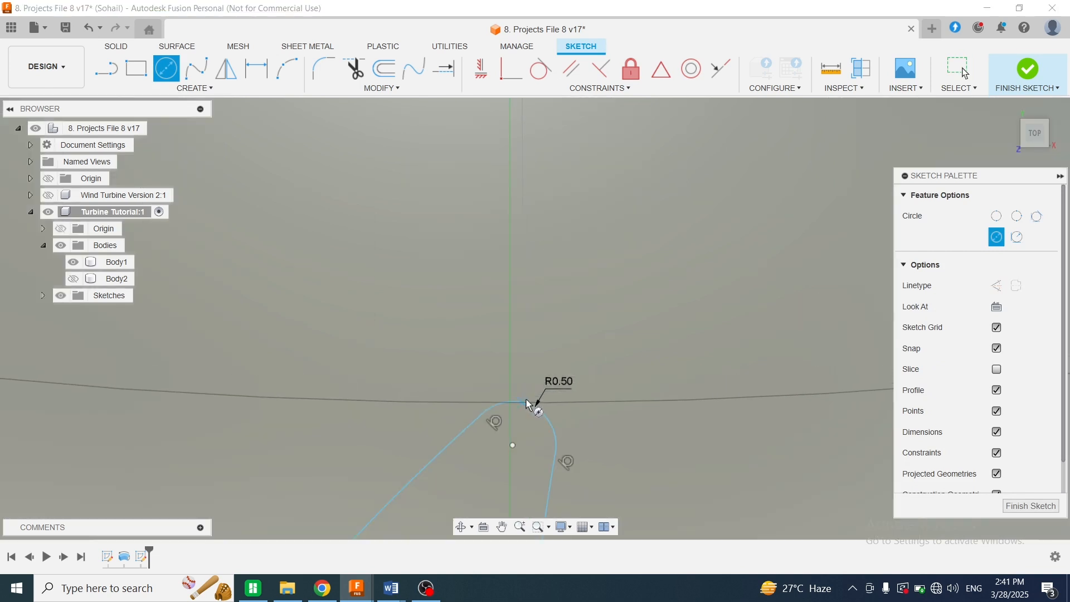
{"action": "scroll", "coordinate": [529, 398], "scroll_direction": "up", "scroll_amount": 5}
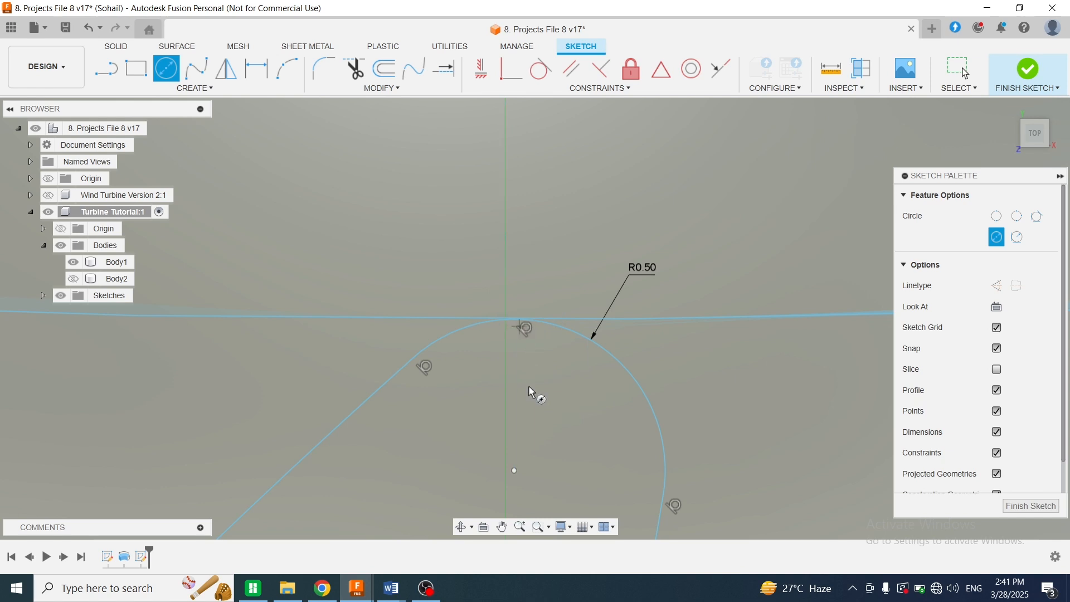
{"action": "scroll", "coordinate": [535, 394], "scroll_direction": "down", "scroll_amount": 10}
{"action": "left_click", "coordinate": [1031, 75]}
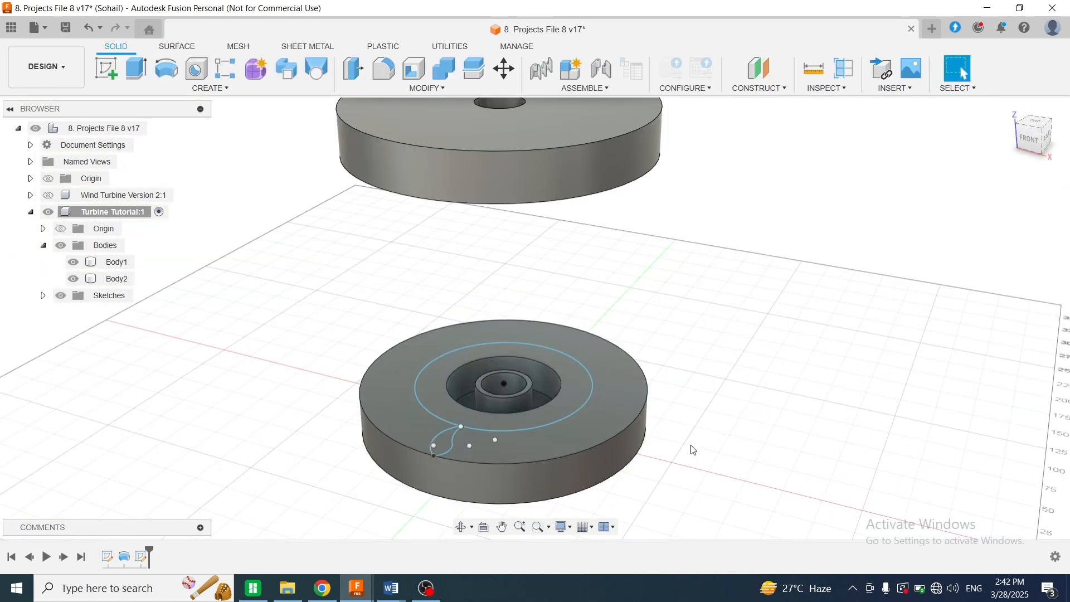
Measure the distance between the lower ring's top edge and the upper ring's bottom edge
{"action": "left_click", "coordinate": [636, 420]}
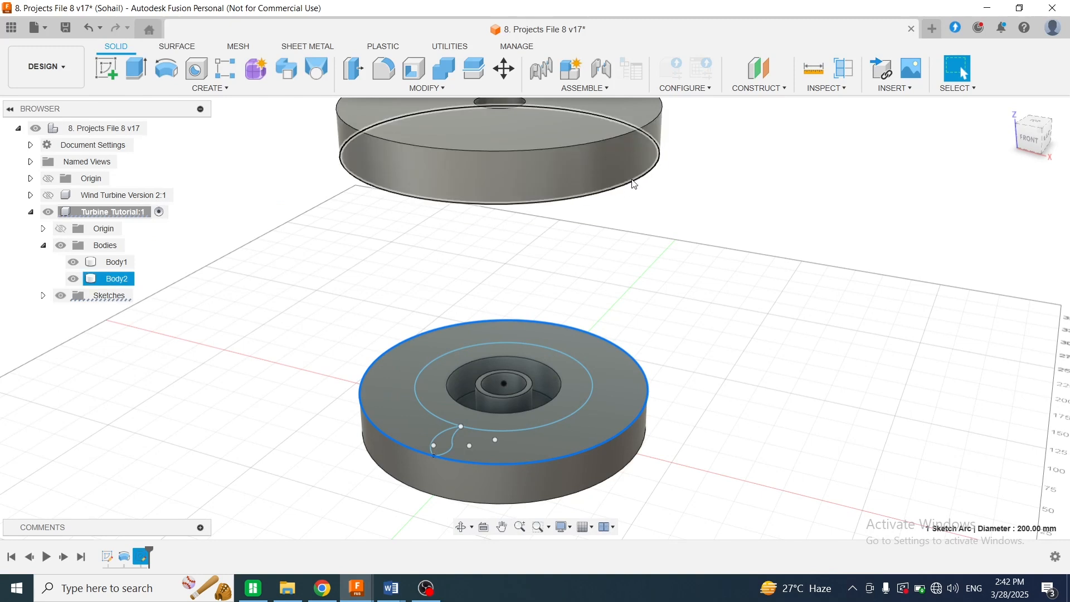
{"action": "left_click", "coordinate": [729, 305]}
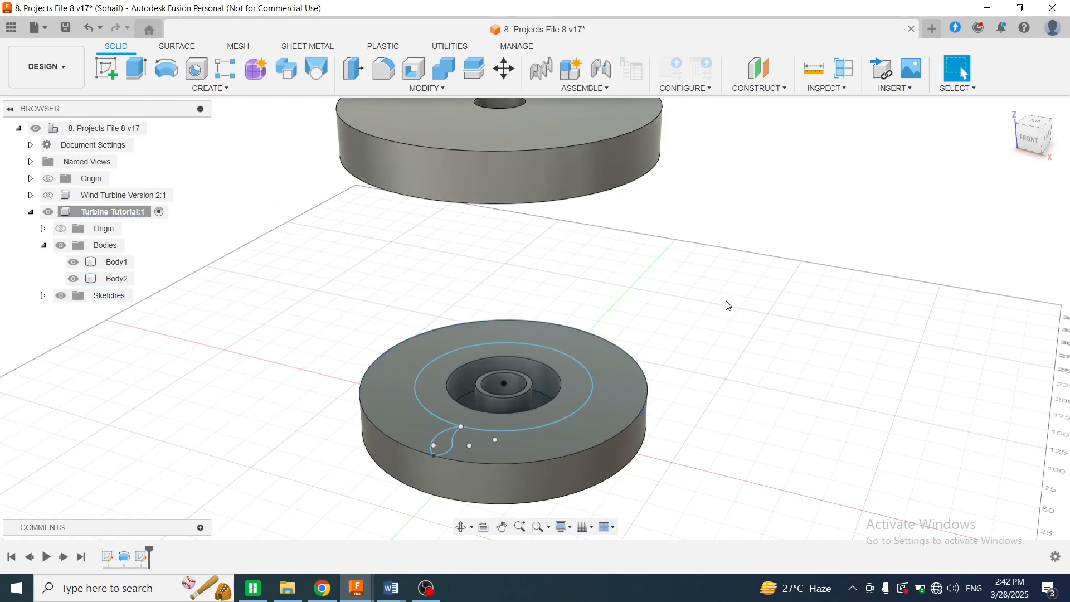
{"action": "left_click", "coordinate": [846, 92]}
{"action": "left_click", "coordinate": [823, 103]}
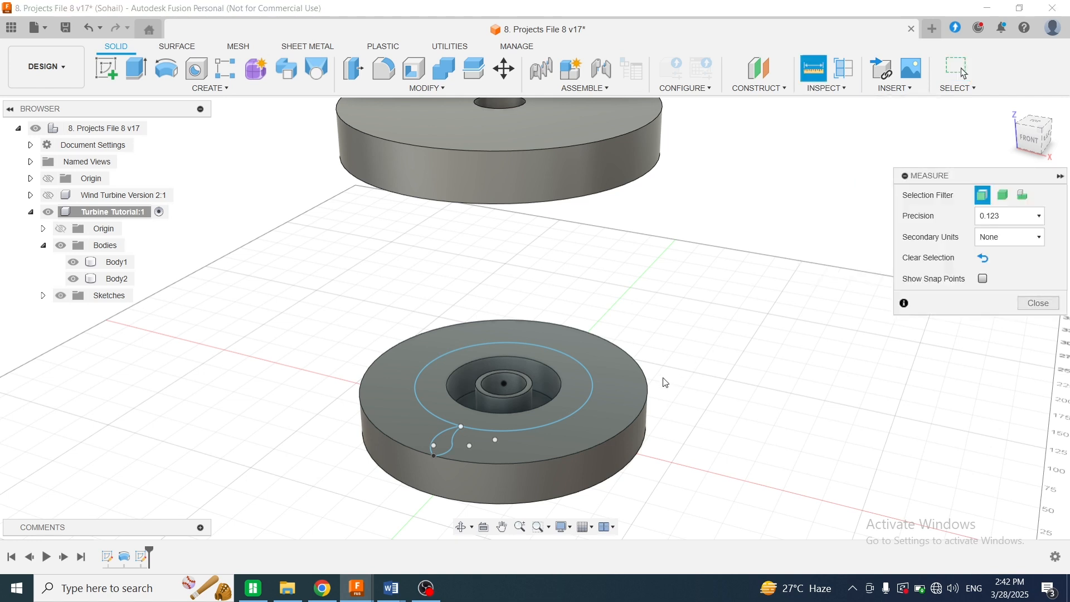
{"action": "left_click", "coordinate": [648, 399]}
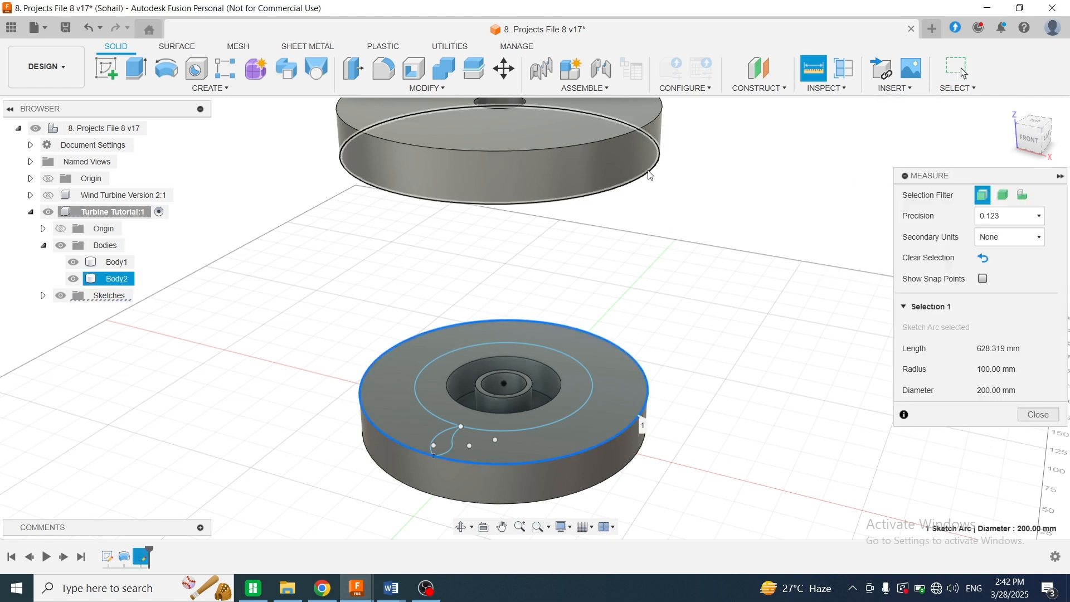
{"action": "left_click", "coordinate": [655, 171]}
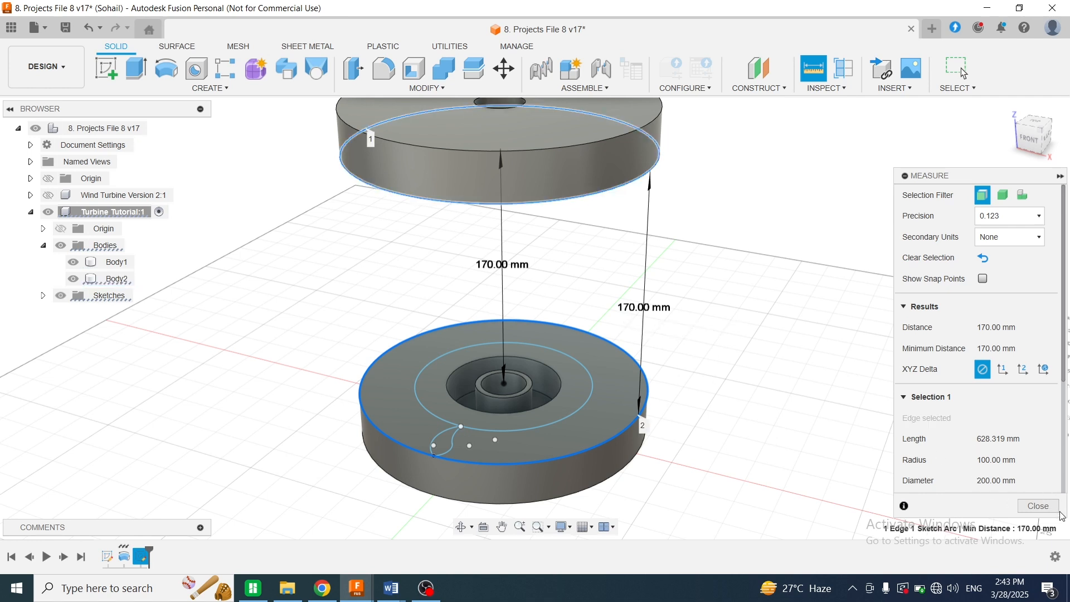
{"action": "left_click", "coordinate": [1037, 506]}
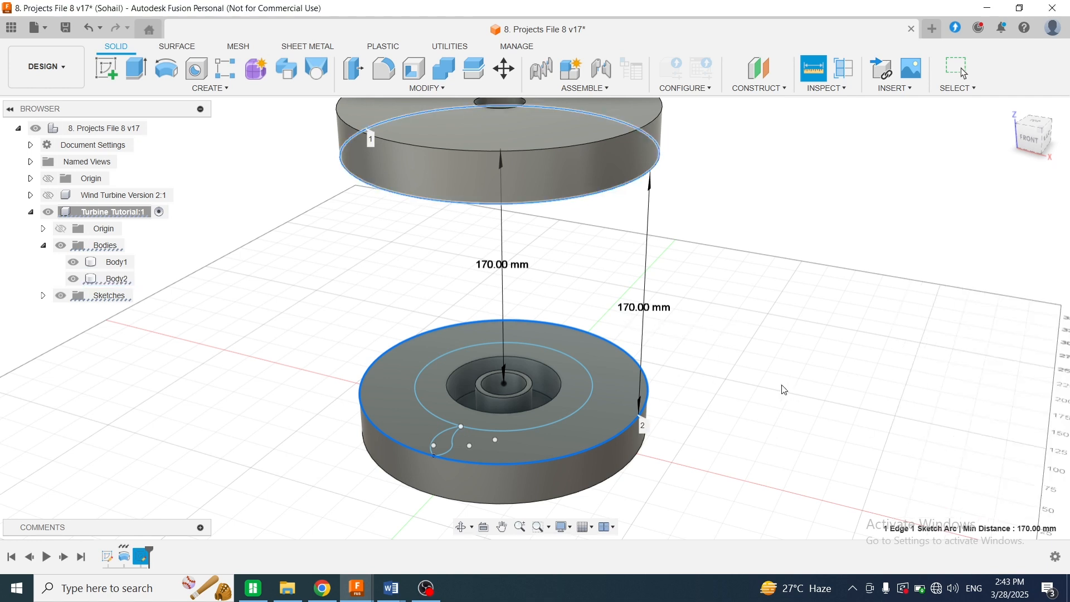
Hide the upper ring and extrude the annular profile inside the sketched circle 170 mm upward as a new body
{"action": "left_click", "coordinate": [73, 279]}
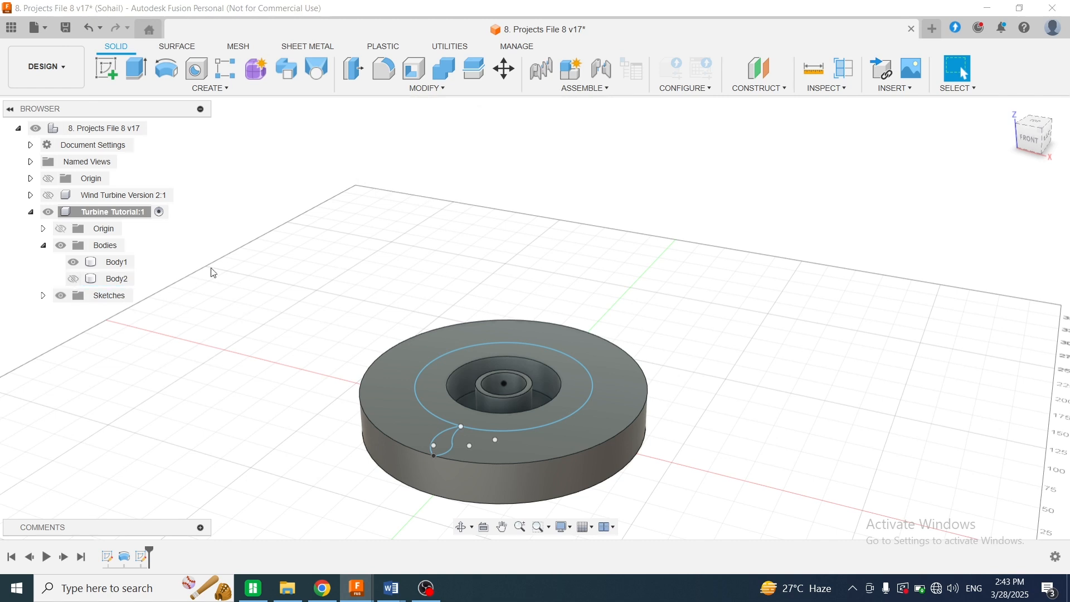
{"action": "left_click", "coordinate": [137, 69]}
{"action": "left_click", "coordinate": [574, 380]}
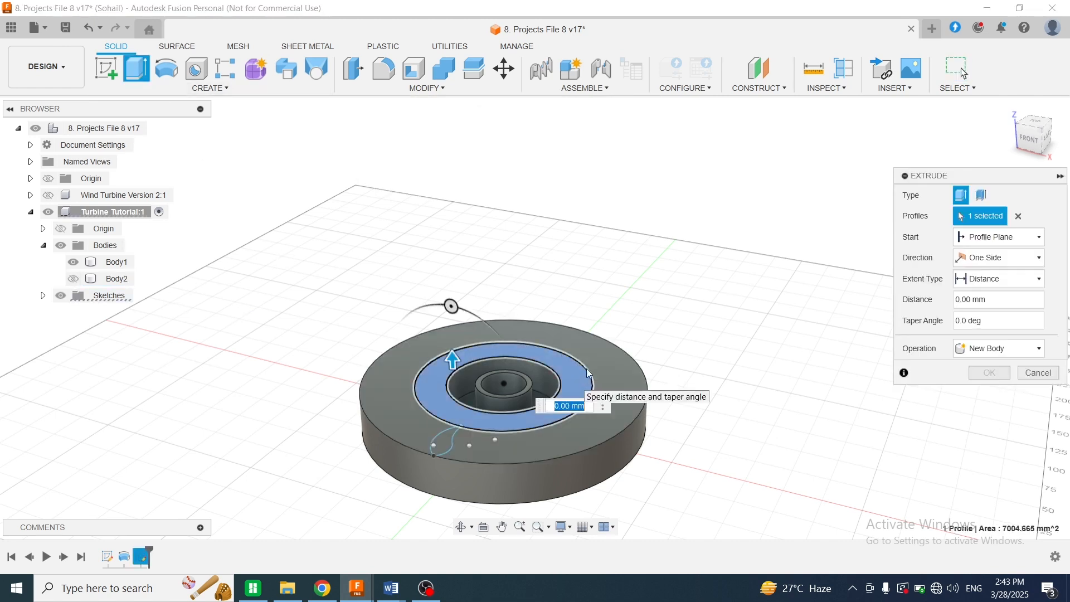
{"action": "type", "text": "170"}
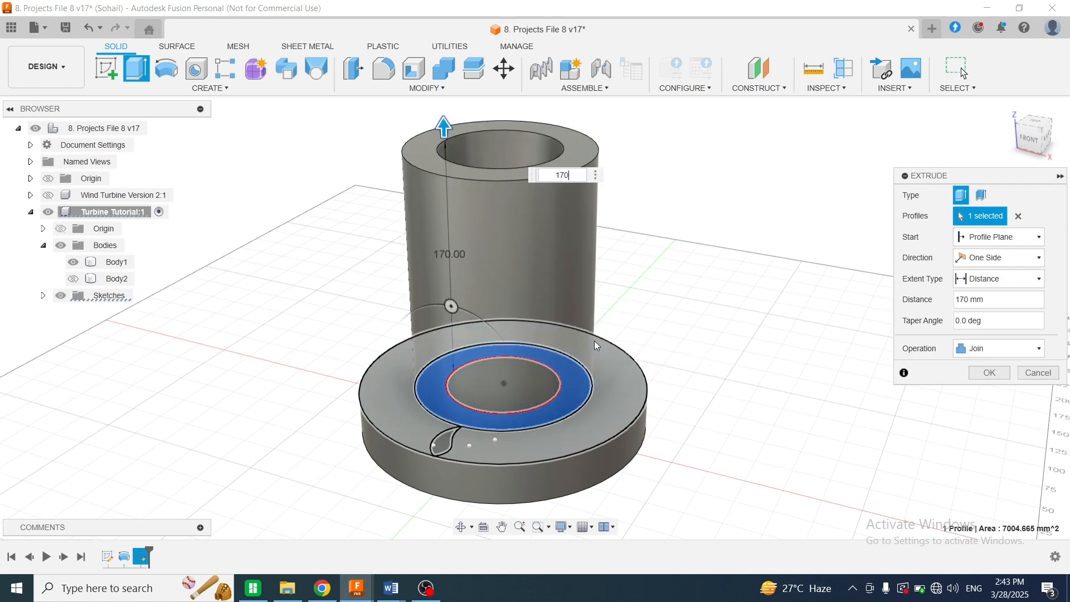
{"action": "left_click", "coordinate": [1009, 351]}
{"action": "left_click", "coordinate": [996, 411]}
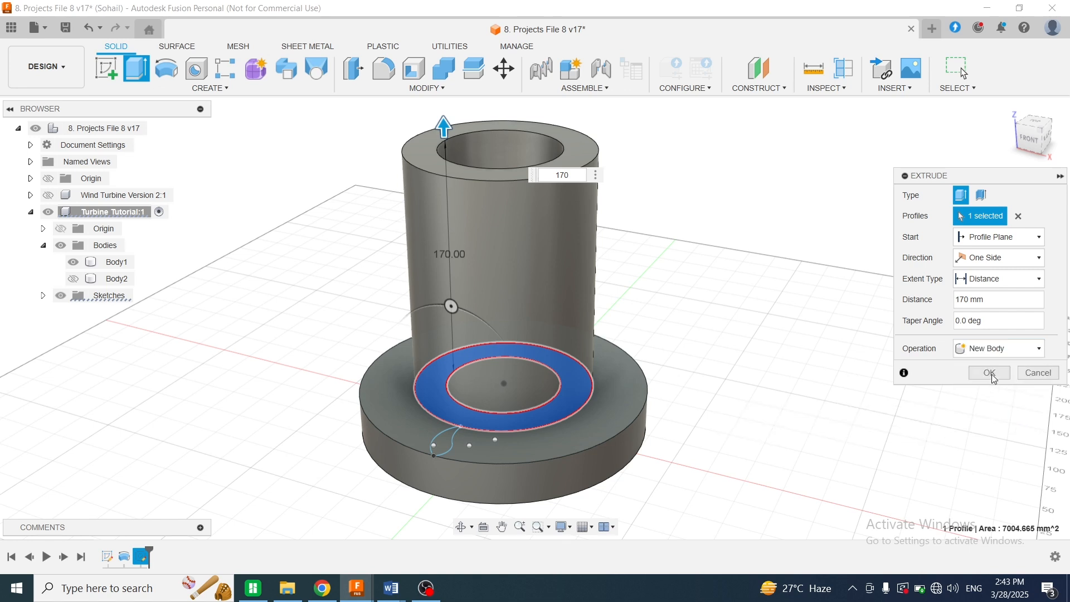
{"action": "left_click", "coordinate": [992, 374]}
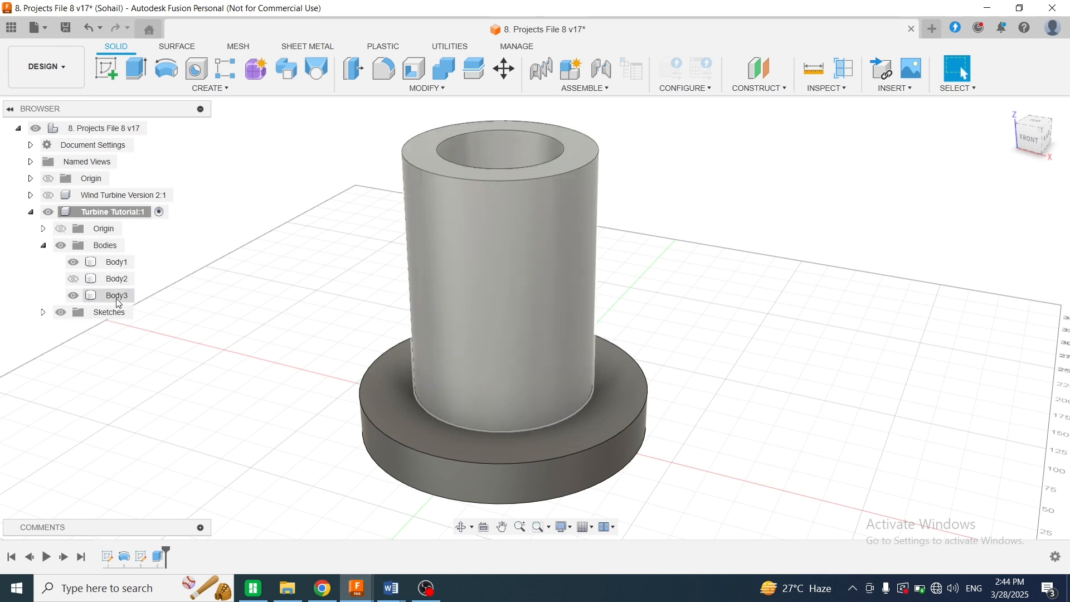
Rename the extruded body as "cylinder", the upper ring as "top disk" and the lower ring as "bottom disk."
{"action": "double_click", "coordinate": [116, 295]}
{"action": "type", "text": "cylinder"}
{"action": "key", "text": "Return"}
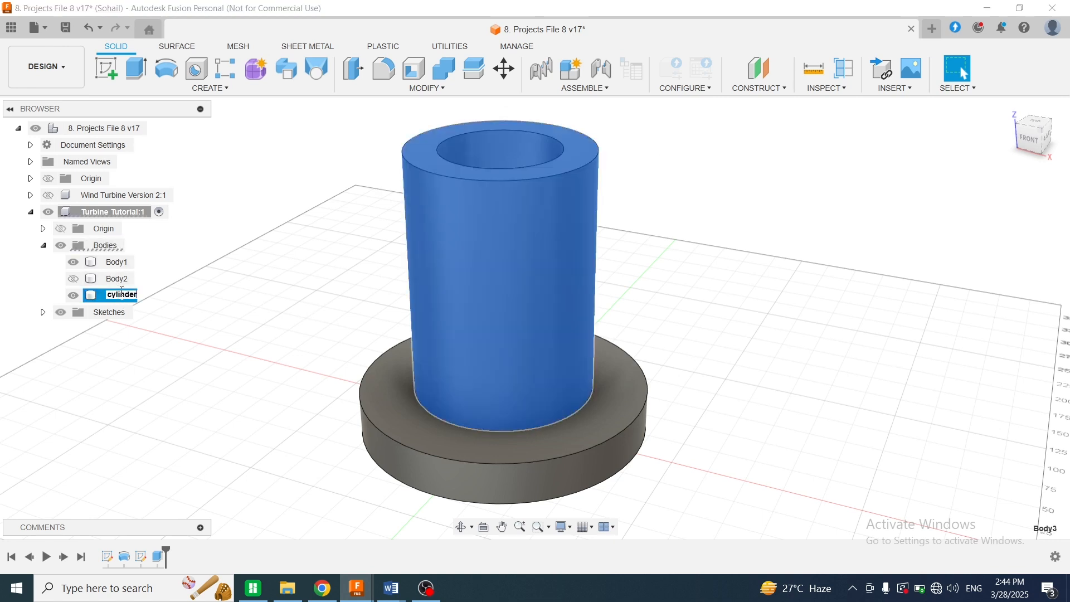
{"action": "double_click", "coordinate": [117, 279]}
{"action": "type", "text": "top disk"}
{"action": "key", "text": "Return"}
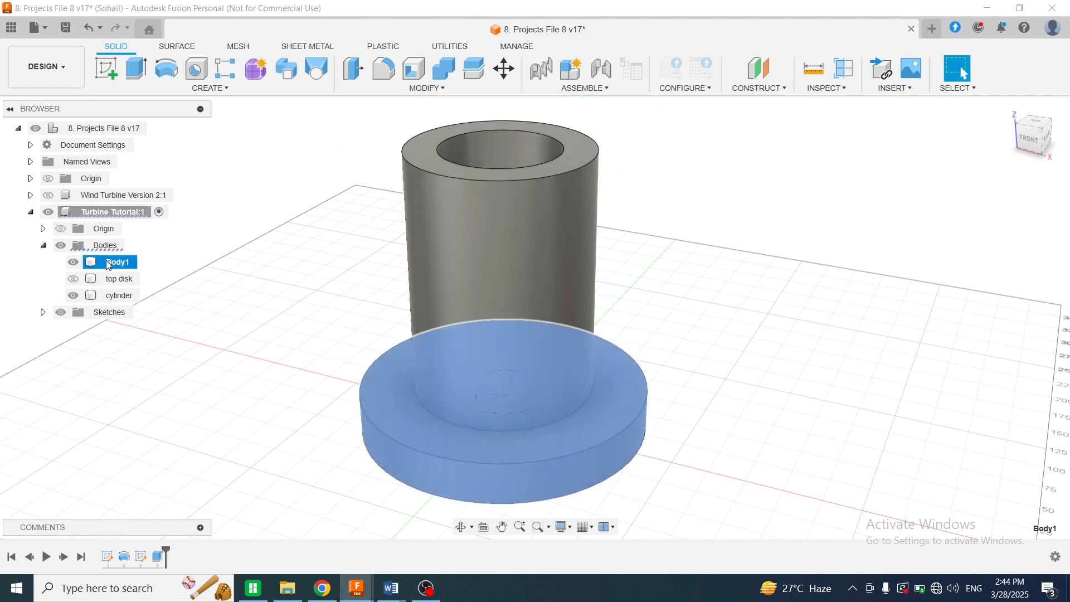
{"action": "double_click", "coordinate": [116, 262]}
{"action": "type", "text": "bottom disk."}
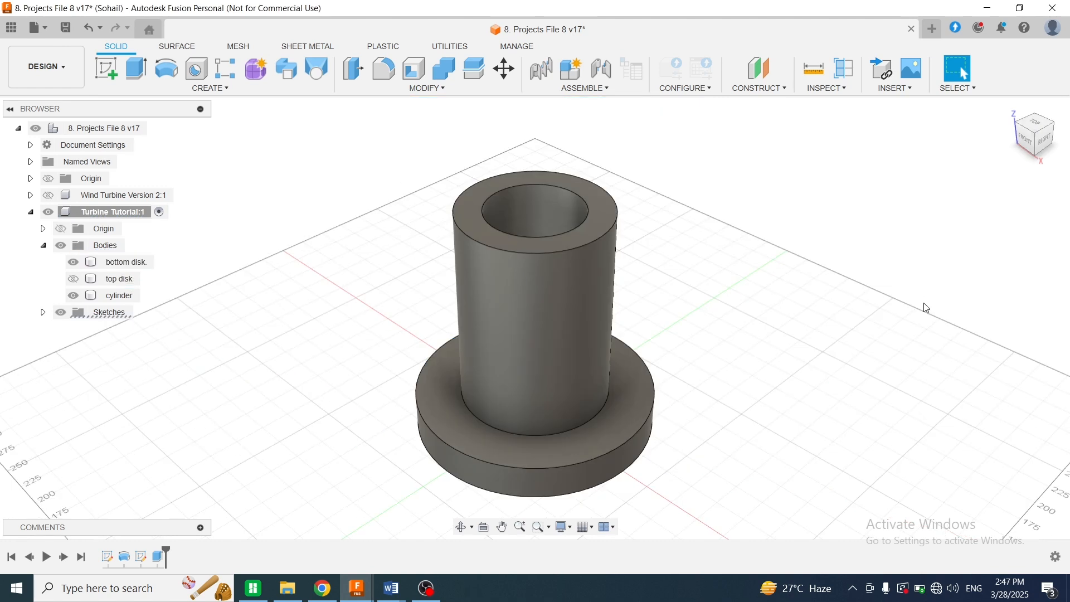
Create a tangent plane on the cylinder's outer face at 0 degrees and start a sketch on it
{"action": "left_click", "coordinate": [529, 355]}
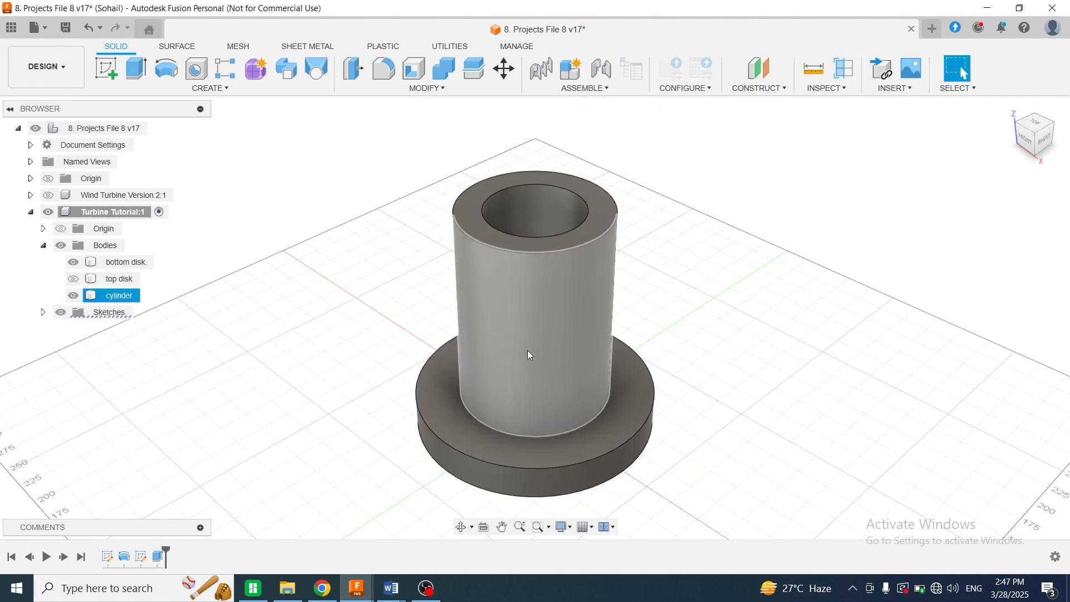
{"action": "left_click", "coordinate": [807, 311]}
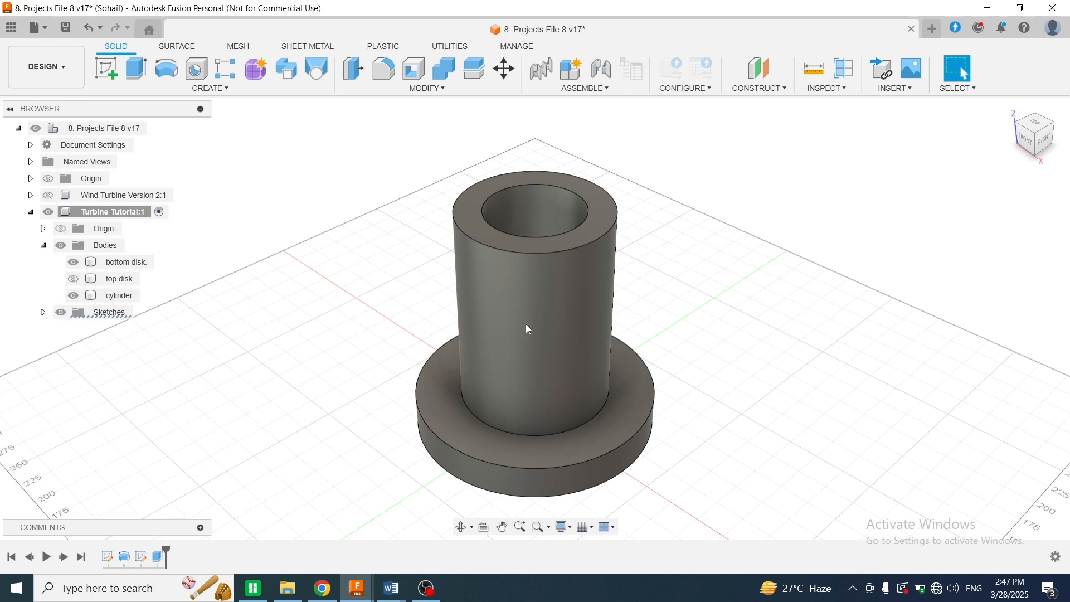
{"action": "left_click", "coordinate": [787, 90]}
{"action": "left_click", "coordinate": [775, 132]}
{"action": "left_click", "coordinate": [505, 328]}
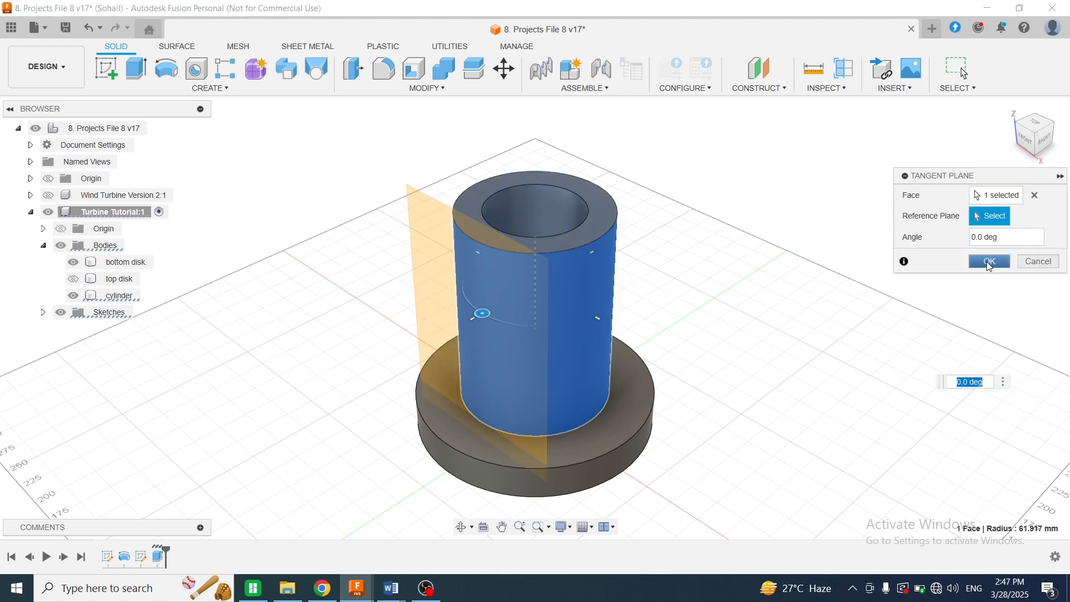
{"action": "left_click", "coordinate": [990, 262]}
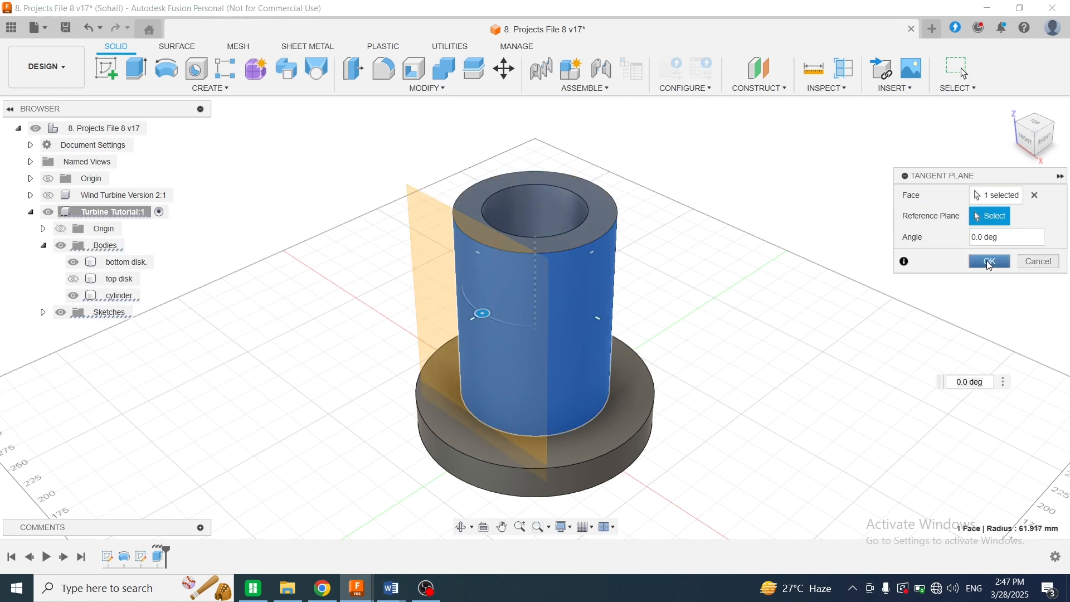
{"action": "left_click", "coordinate": [434, 287]}
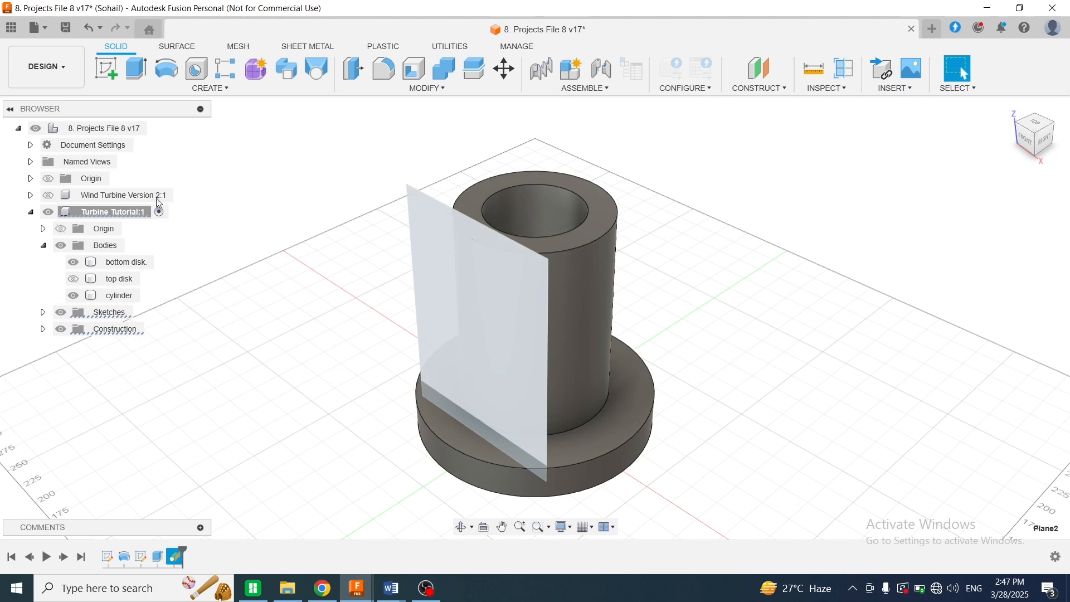
{"action": "left_click", "coordinate": [106, 68]}
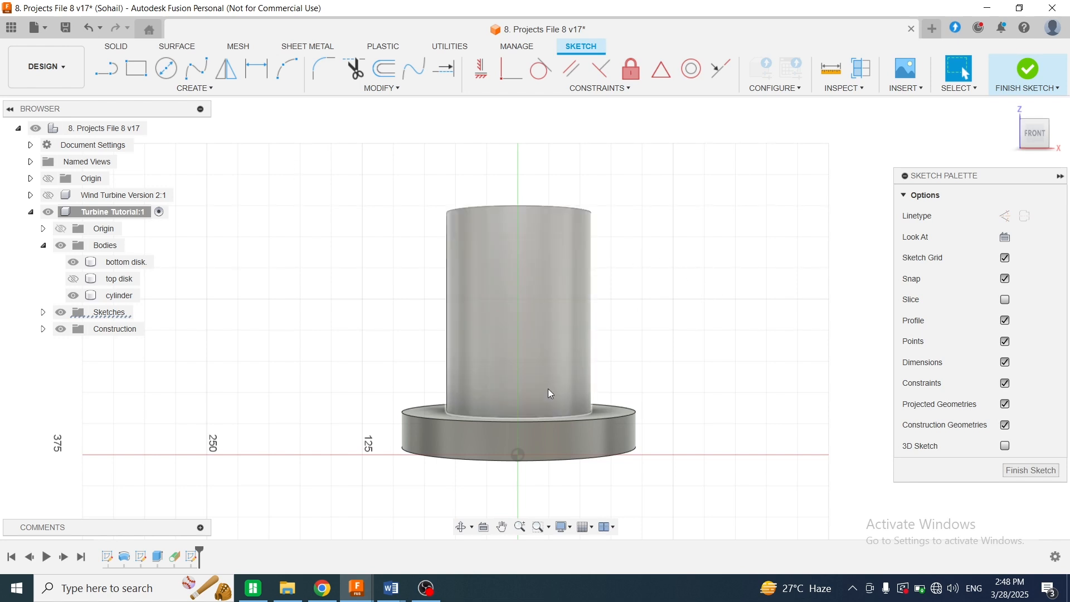
Hide the bottom disk and project the cylinder's top and bottom circular edges into the tangent-plane sketch
{"action": "left_click", "coordinate": [73, 262]}
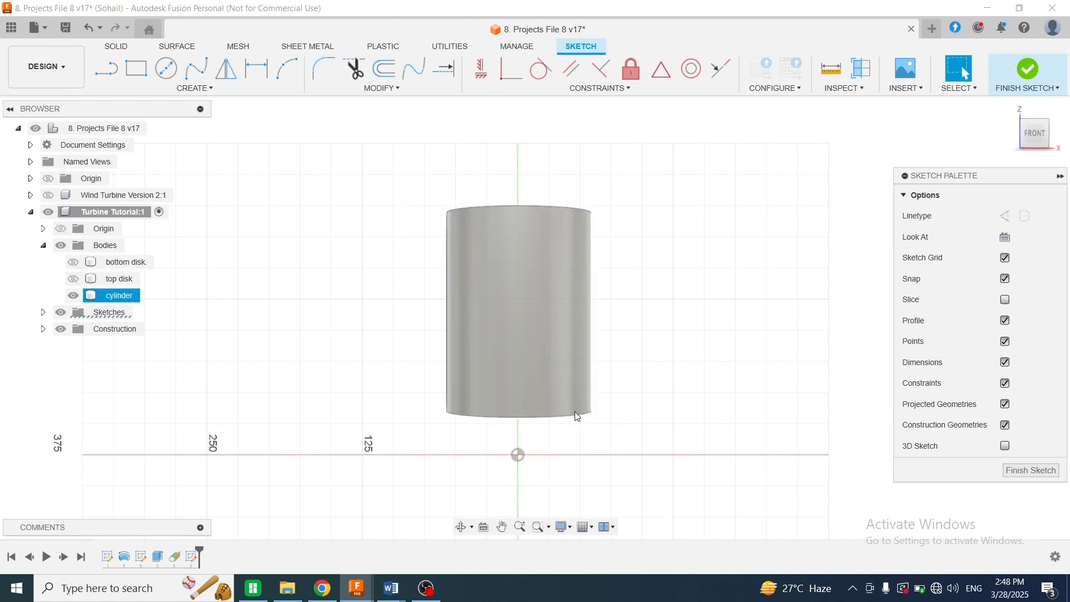
{"action": "key", "text": "p"}
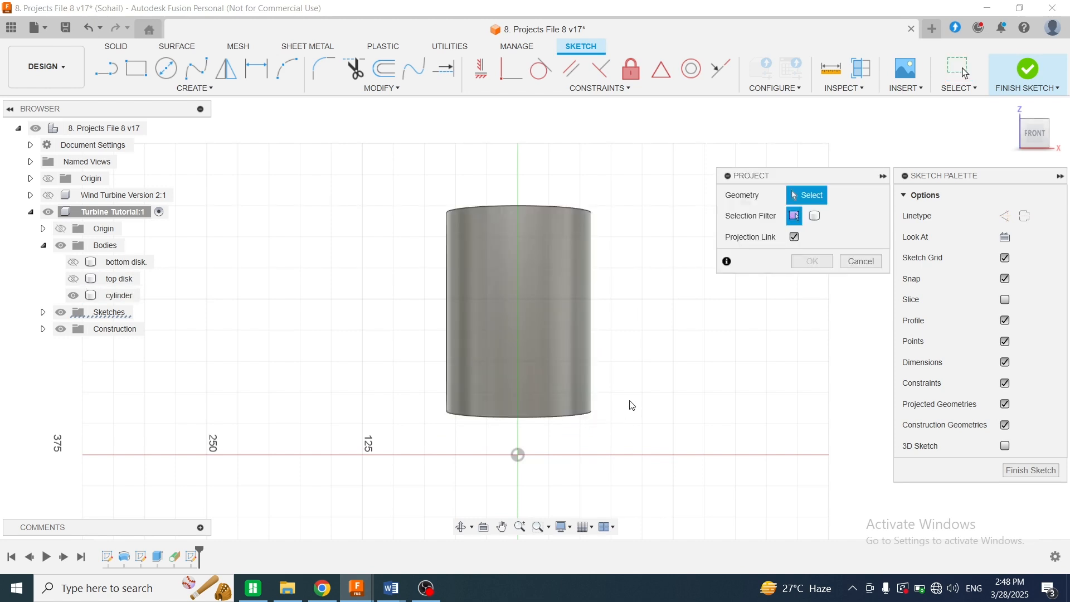
{"action": "left_click", "coordinate": [584, 229]}
{"action": "left_click", "coordinate": [587, 415]}
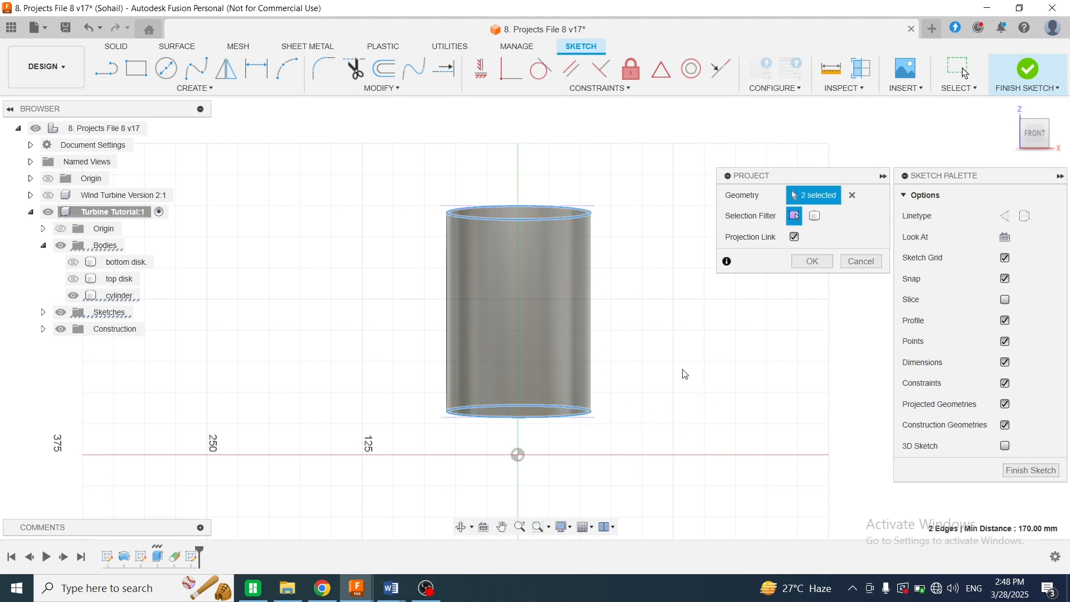
{"action": "left_click", "coordinate": [812, 261]}
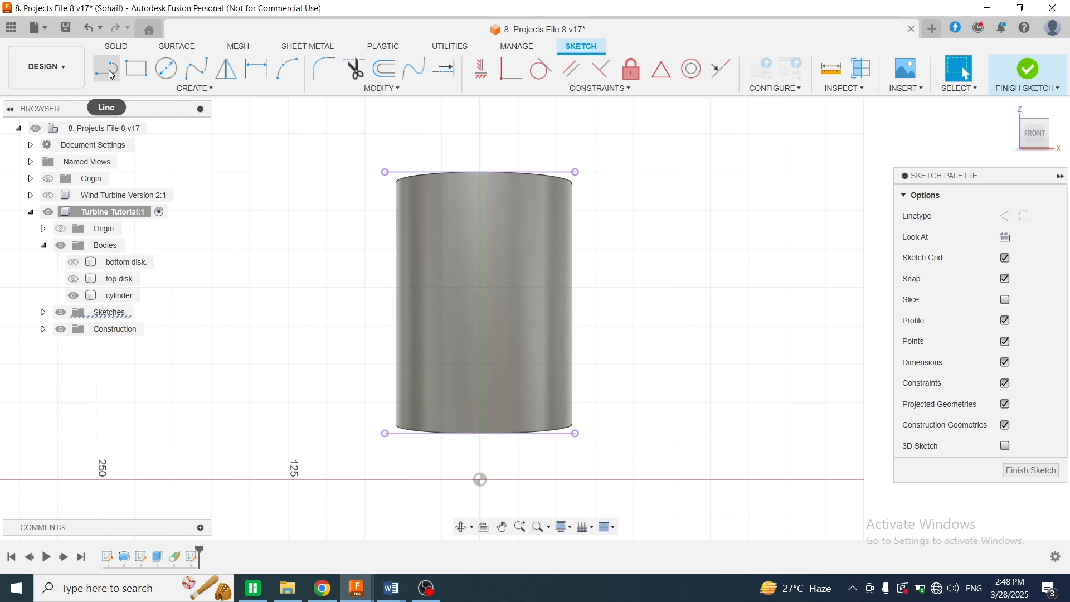
Draw a right triangle about 75 mm wide and 170 mm high from the midpoint of the projected bottom line, vertical side to the right
{"action": "left_click", "coordinate": [107, 69]}
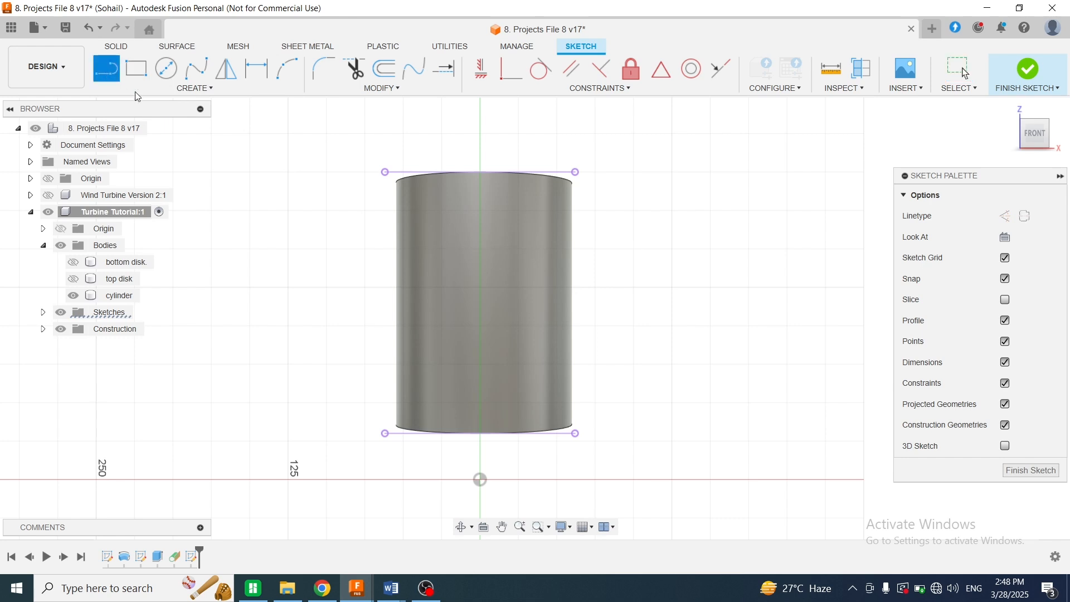
{"action": "left_click", "coordinate": [483, 433]}
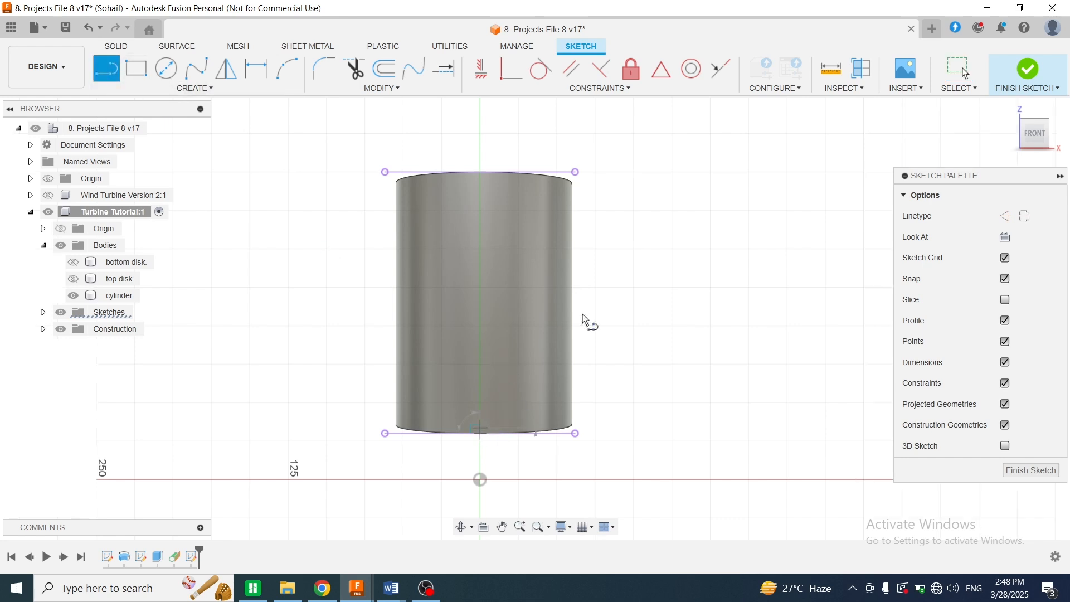
{"action": "left_click", "coordinate": [595, 172]}
{"action": "left_click", "coordinate": [596, 433]}
{"action": "left_click", "coordinate": [483, 434]}
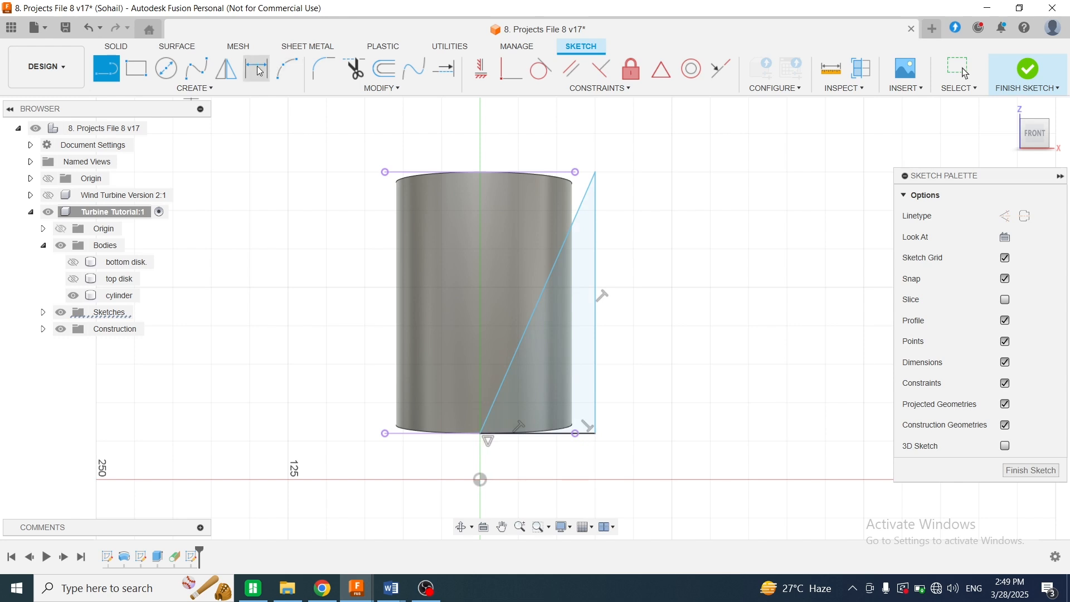
Dimension the angle between the triangle's sloped line and its base as 45 degrees
{"action": "key", "text": "d"}
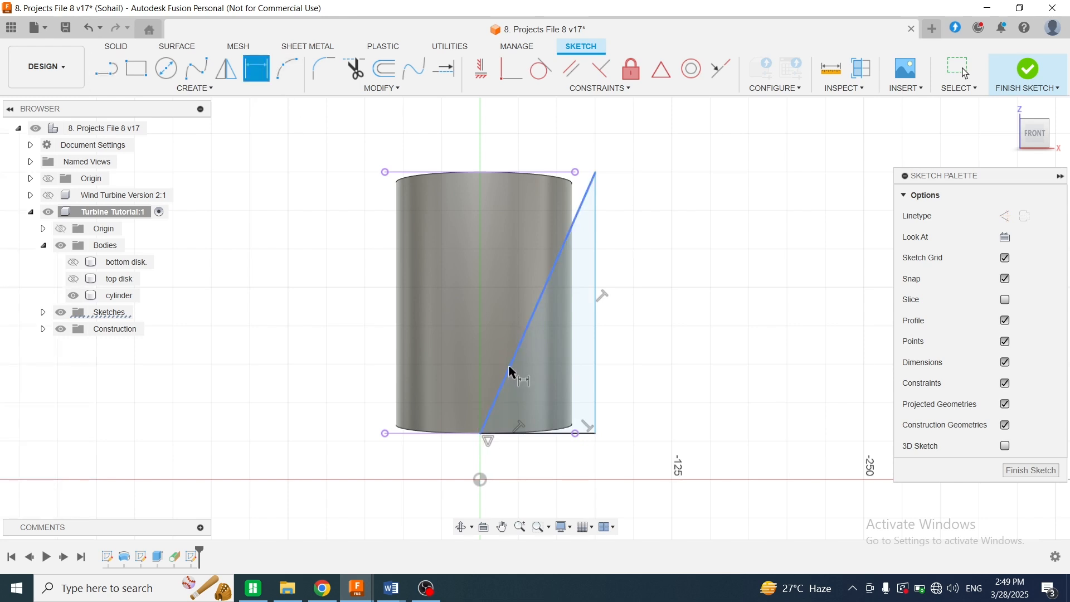
{"action": "left_click", "coordinate": [510, 370]}
{"action": "left_click", "coordinate": [554, 436]}
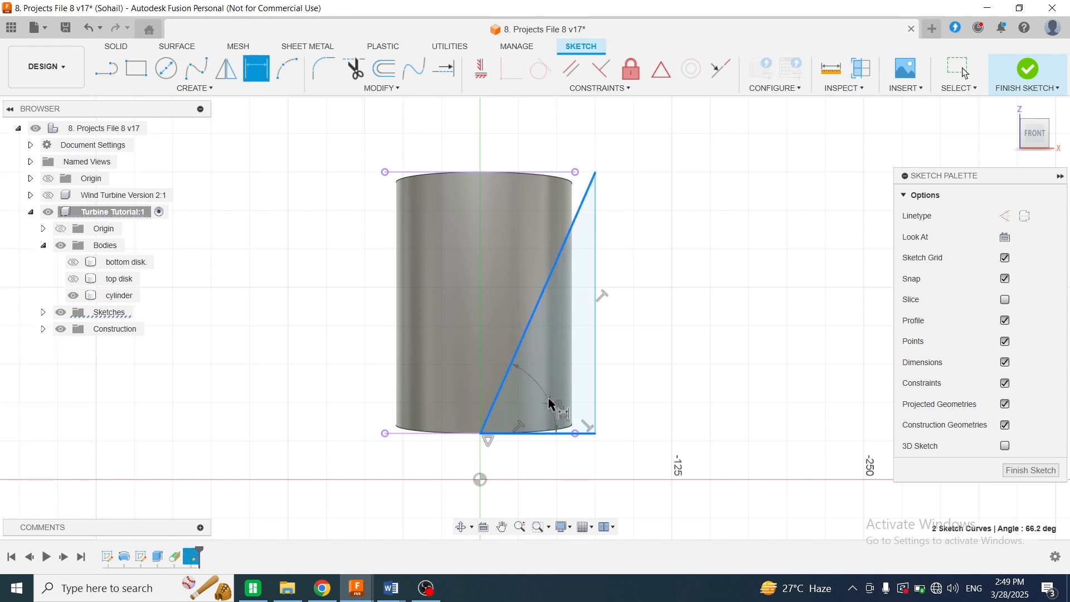
{"action": "left_click", "coordinate": [550, 403]}
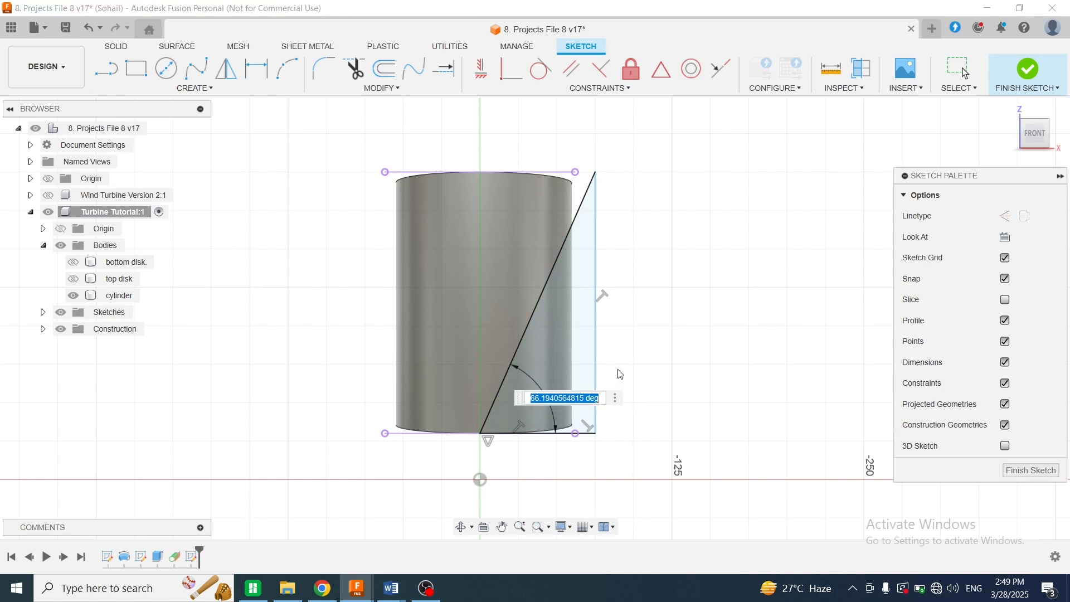
{"action": "type", "text": "45"}
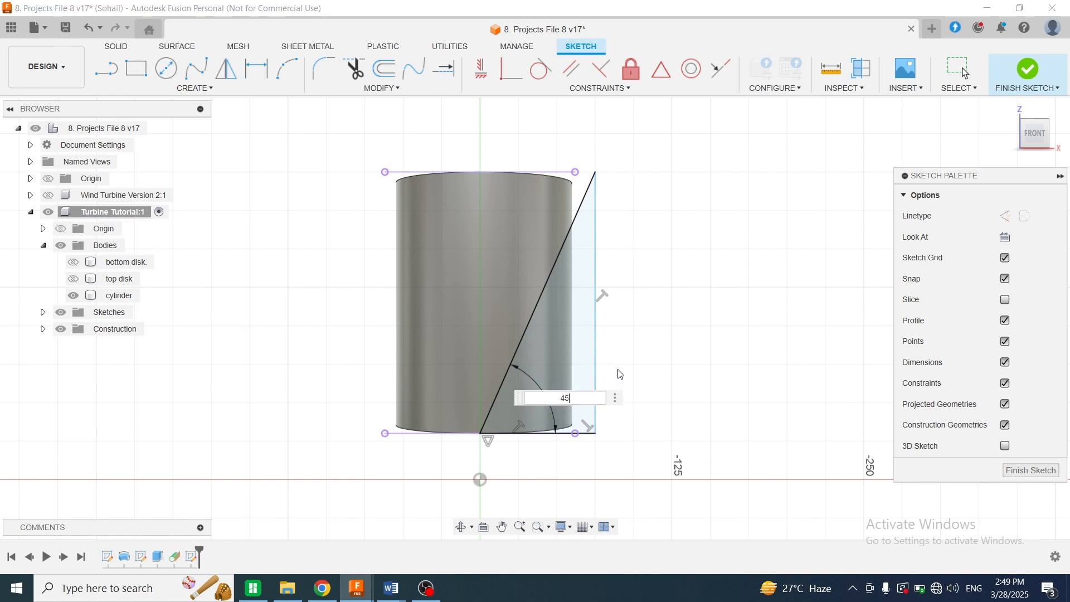
{"action": "key", "text": "Return"}
{"action": "key", "text": "Escape"}
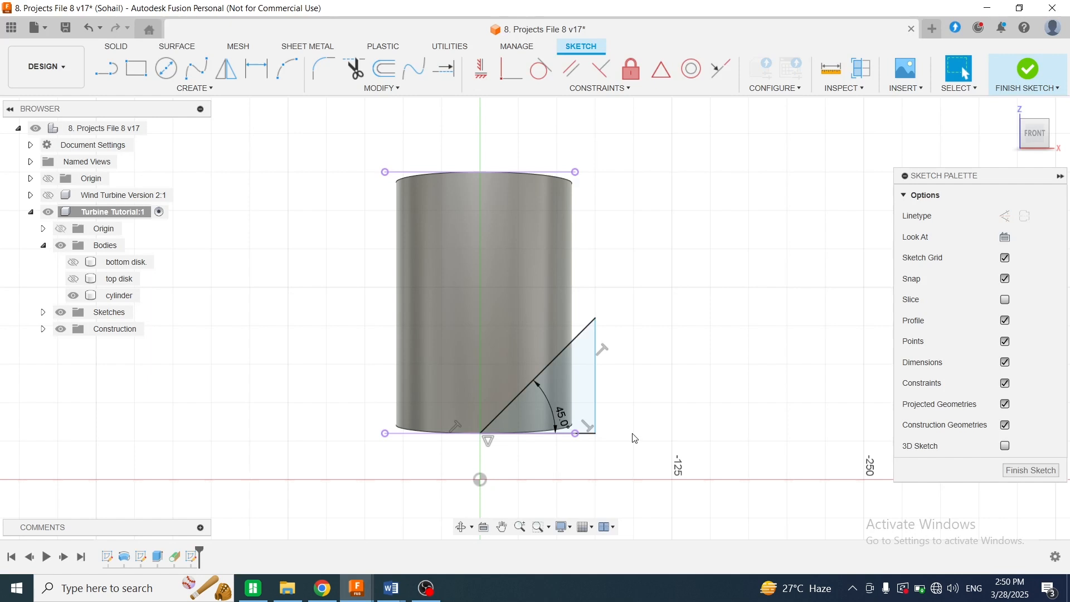
Enlarge the triangle by its apex, constrain the apex horizontally to the projected top line's endpoint, and finish the sketch
{"action": "left_click", "coordinate": [596, 318]}
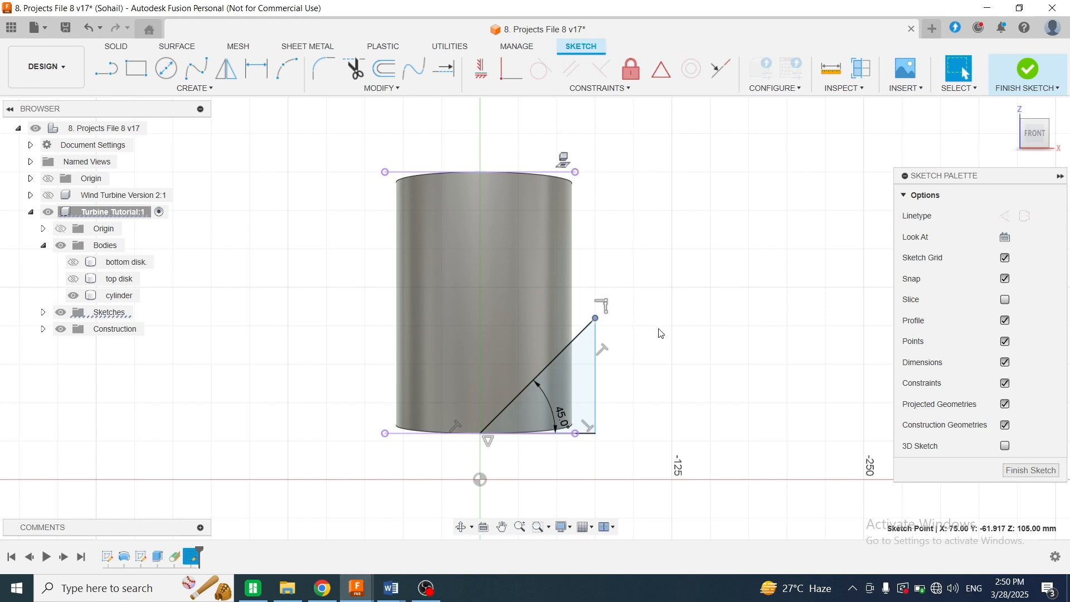
{"action": "left_click", "coordinate": [675, 361]}
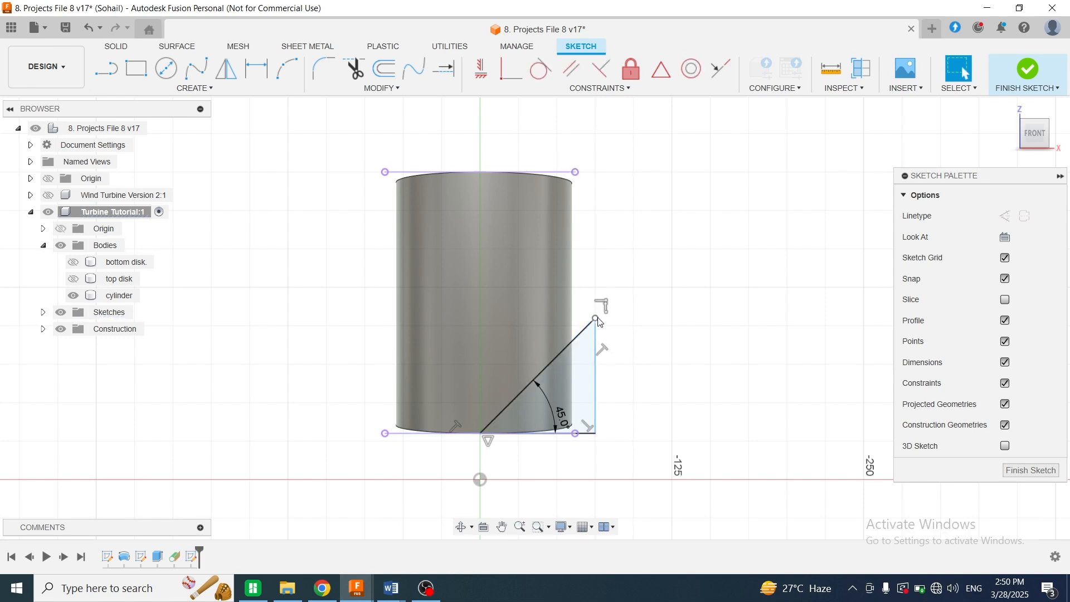
{"action": "left_click_drag", "start_coordinate": [595, 318], "coordinate": [699, 147]}
{"action": "left_click", "coordinate": [483, 70]}
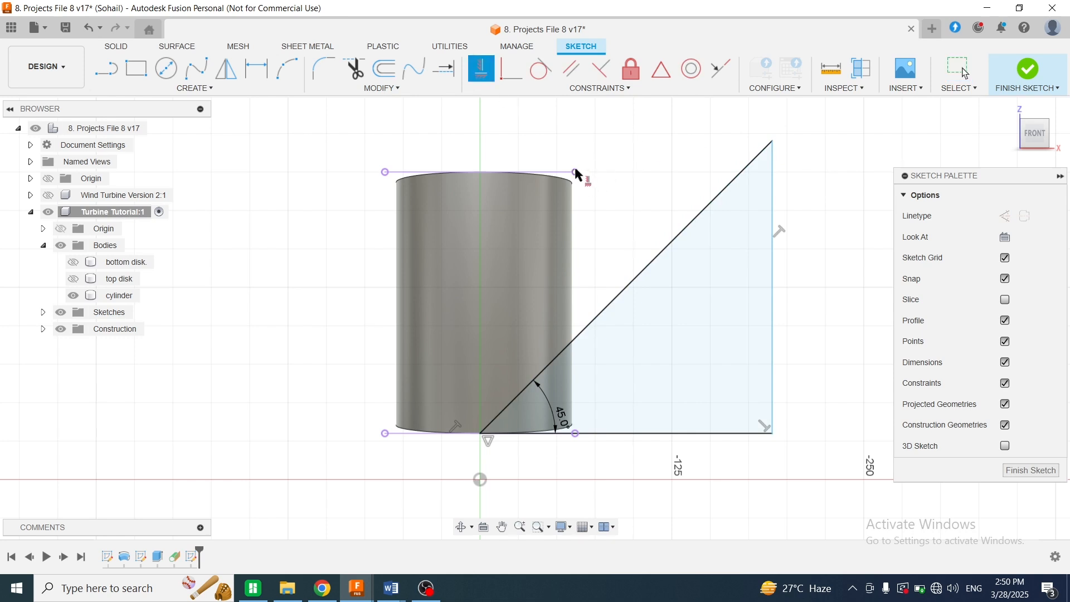
{"action": "left_click", "coordinate": [773, 142]}
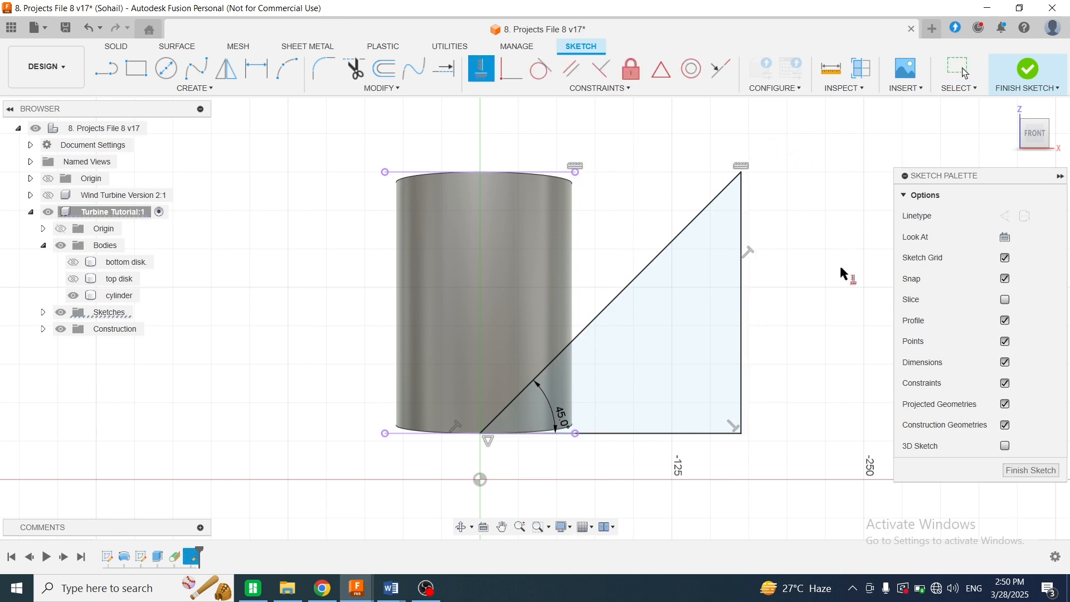
{"action": "left_click", "coordinate": [1030, 71]}
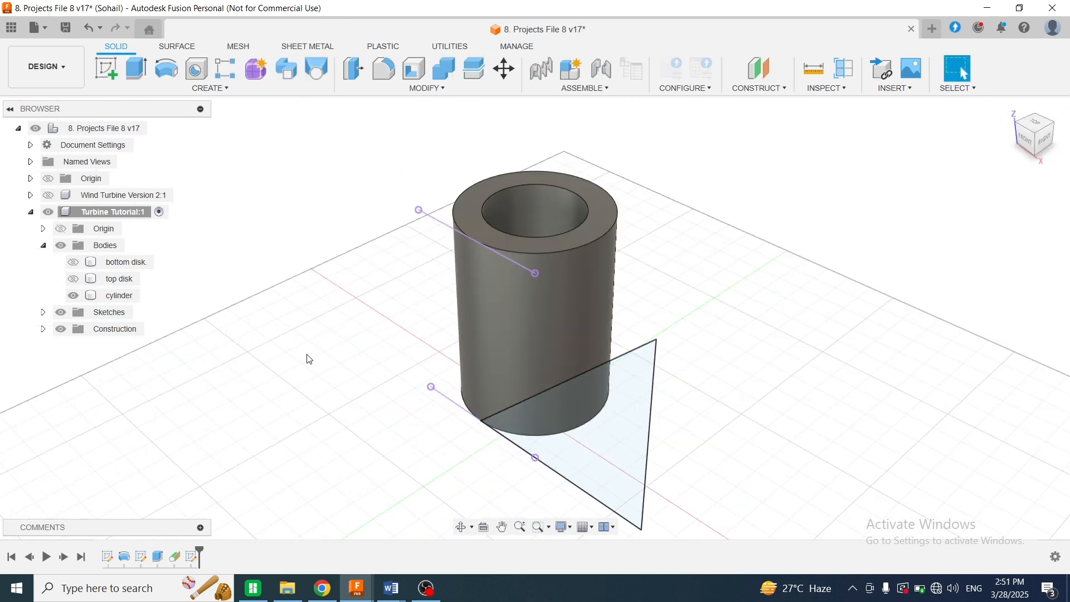
Emboss the triangle profile onto the cylinder's outer face with a depth of 2 mm
{"action": "left_click", "coordinate": [210, 88]}
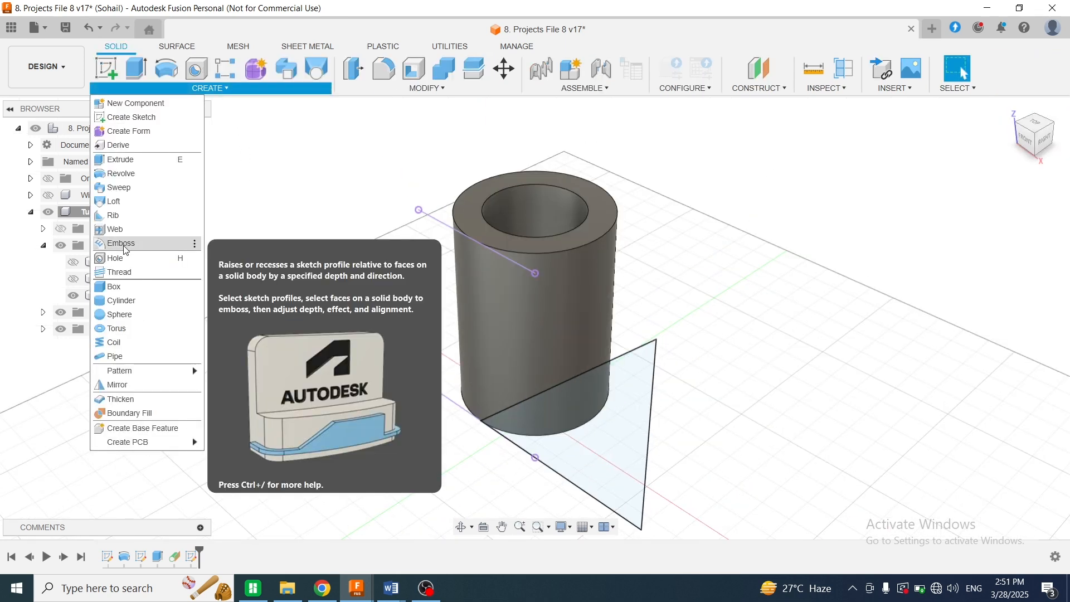
{"action": "left_click", "coordinate": [124, 241]}
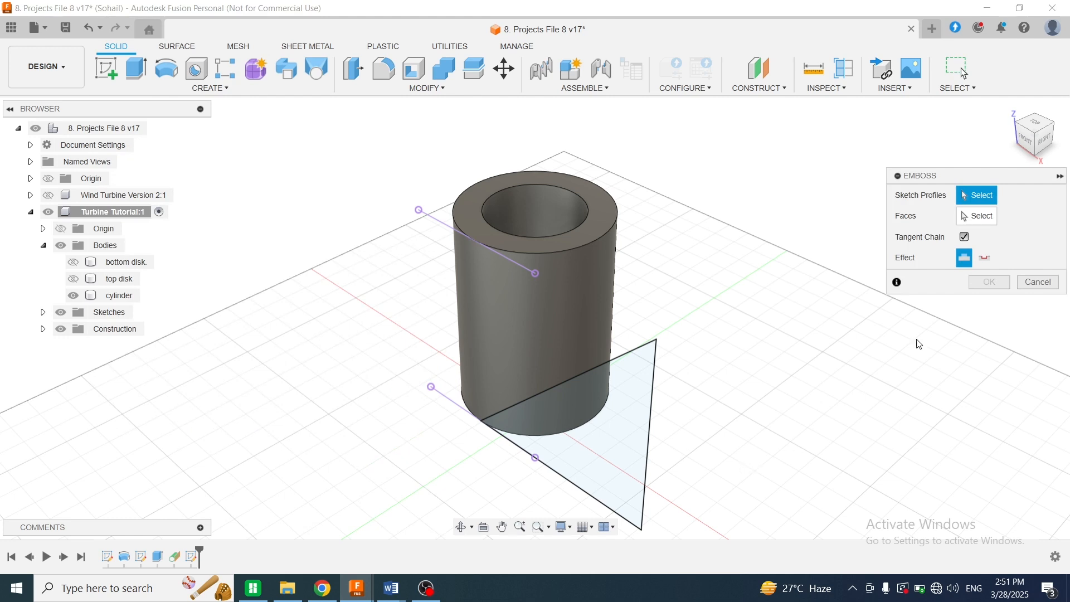
{"action": "left_click", "coordinate": [619, 433]}
{"action": "left_click", "coordinate": [535, 326]}
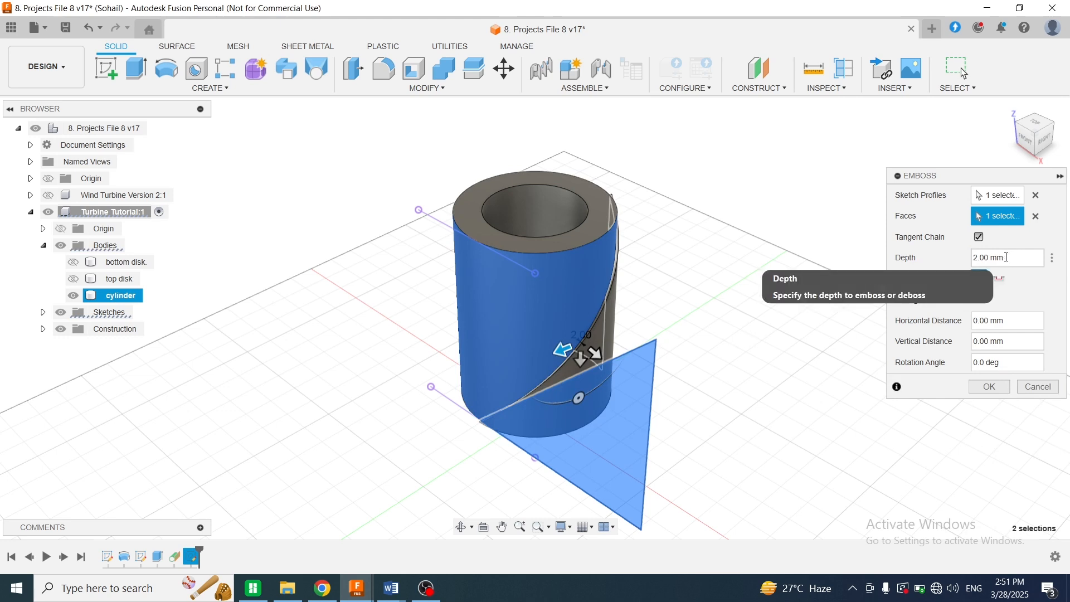
{"action": "left_click", "coordinate": [991, 388]}
{"action": "middle_click_drag", "start_coordinate": [613, 390], "coordinate": [562, 356], "text": "shift"}
Show the bottom disk and Sketch2 with the blade profile, with the top disk hidden
{"action": "left_click", "coordinate": [84, 263]}
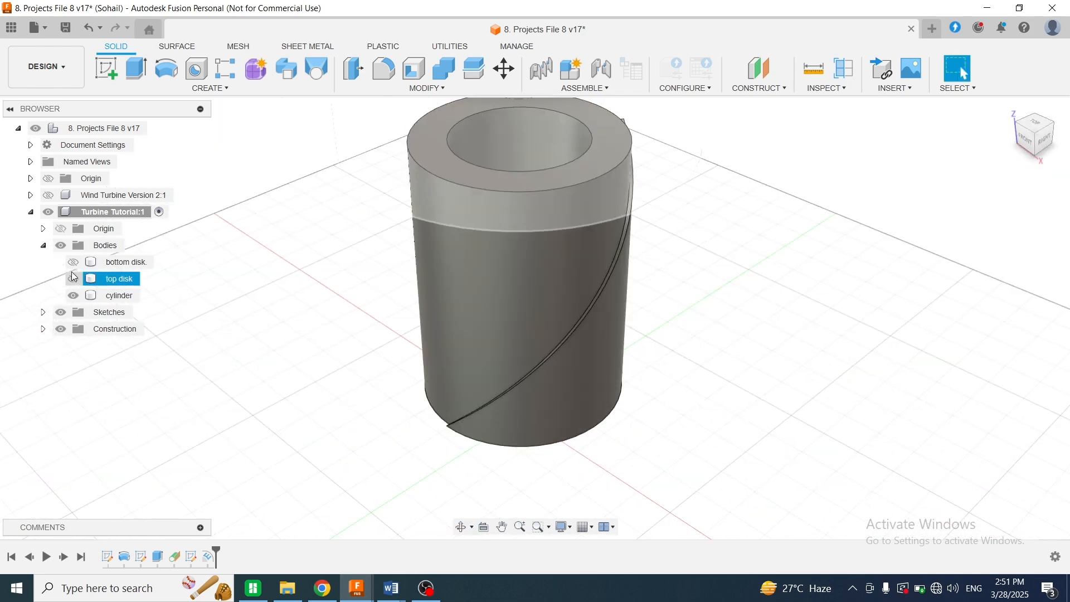
{"action": "left_click", "coordinate": [73, 262]}
{"action": "left_click", "coordinate": [73, 279]}
{"action": "left_click", "coordinate": [43, 312]}
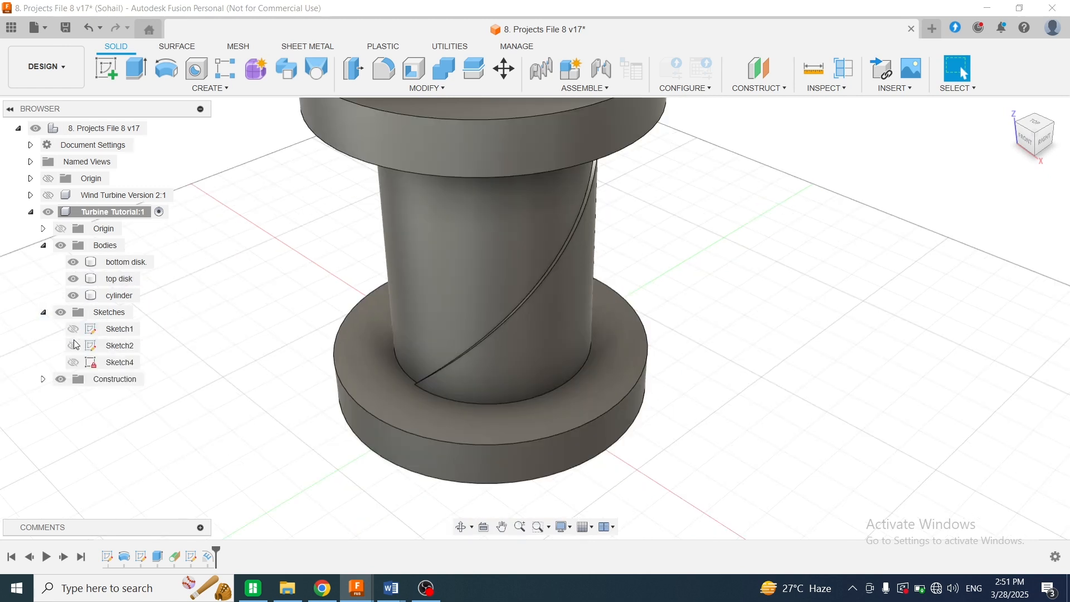
{"action": "left_click", "coordinate": [74, 363]}
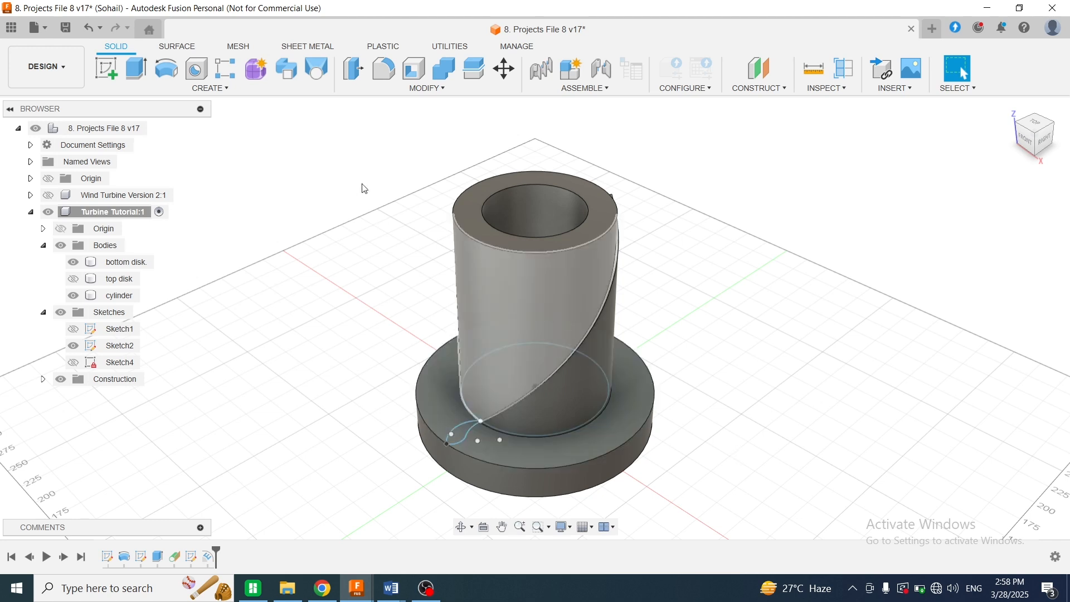
Sweep the blade profile along the embossed helical edge as a new body, using Path + Guide Surface with the embossed face as guide
{"action": "left_click", "coordinate": [283, 66]}
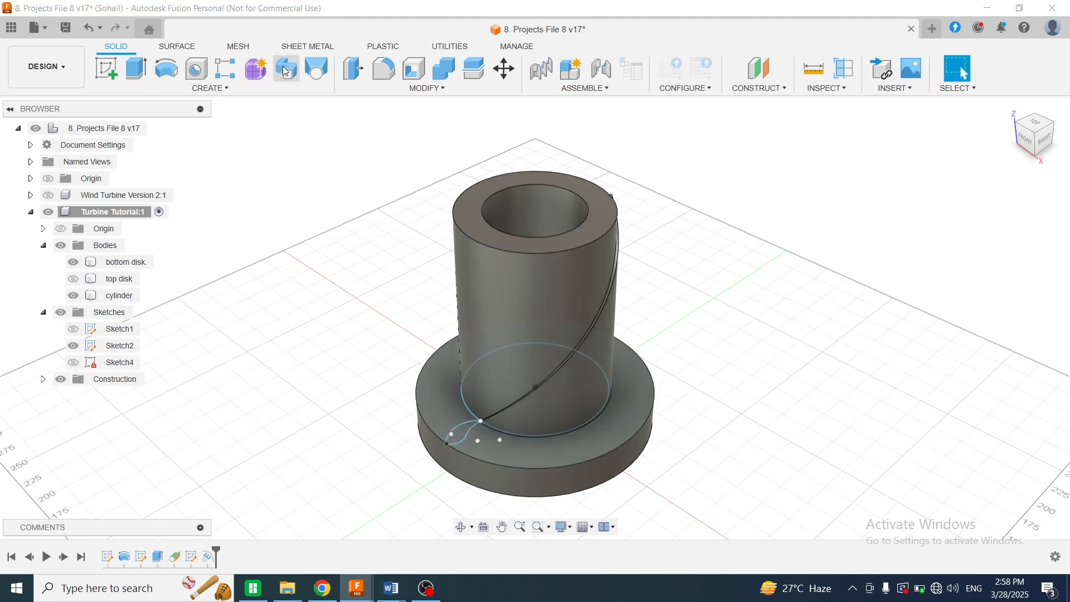
{"action": "left_click", "coordinate": [1015, 217]}
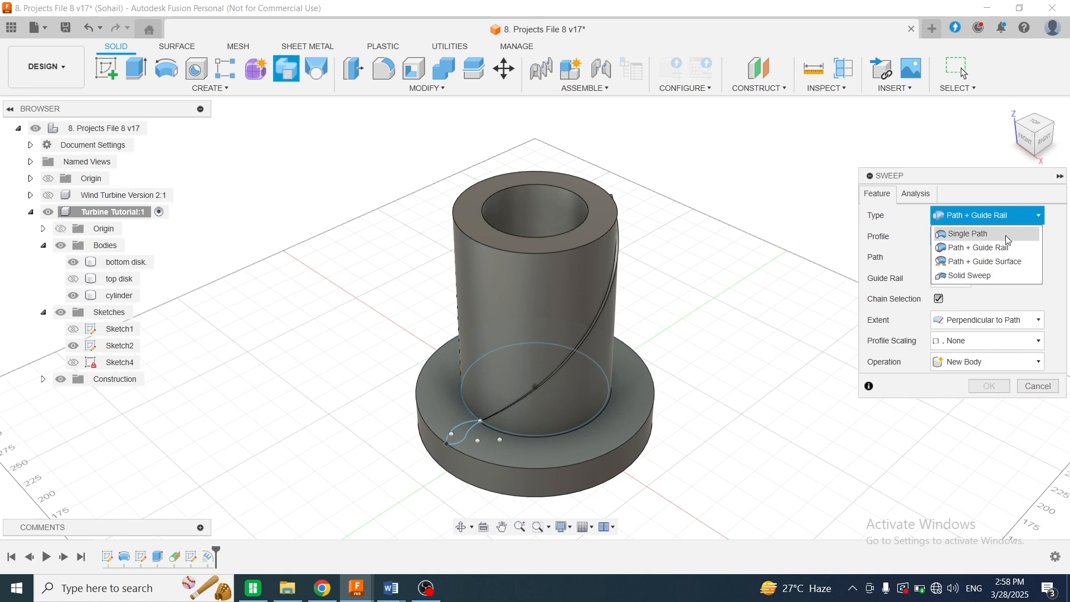
{"action": "left_click", "coordinate": [1001, 263]}
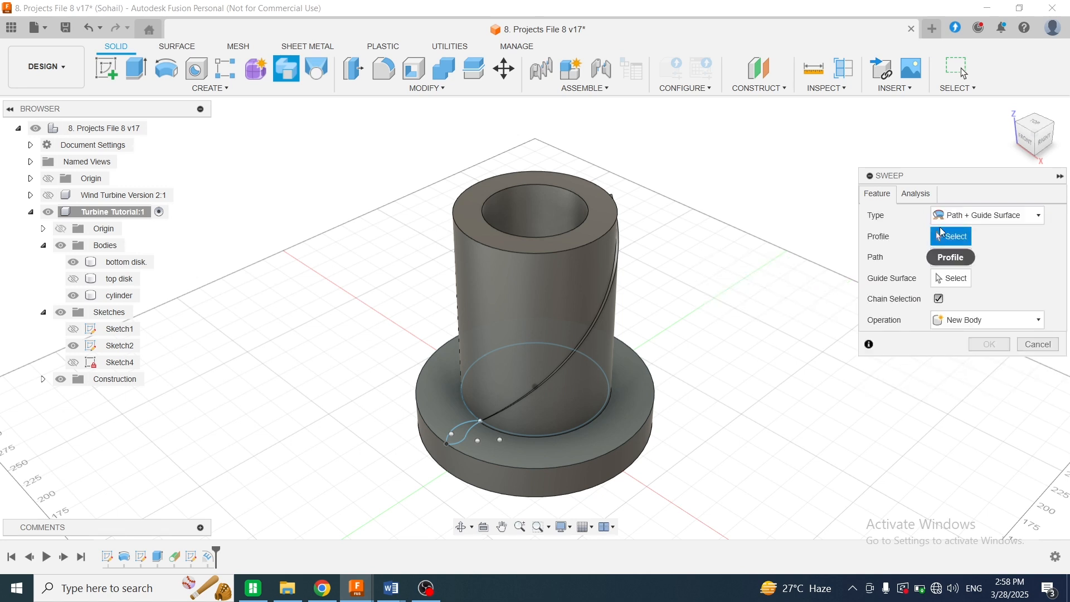
{"action": "left_click", "coordinate": [467, 435]}
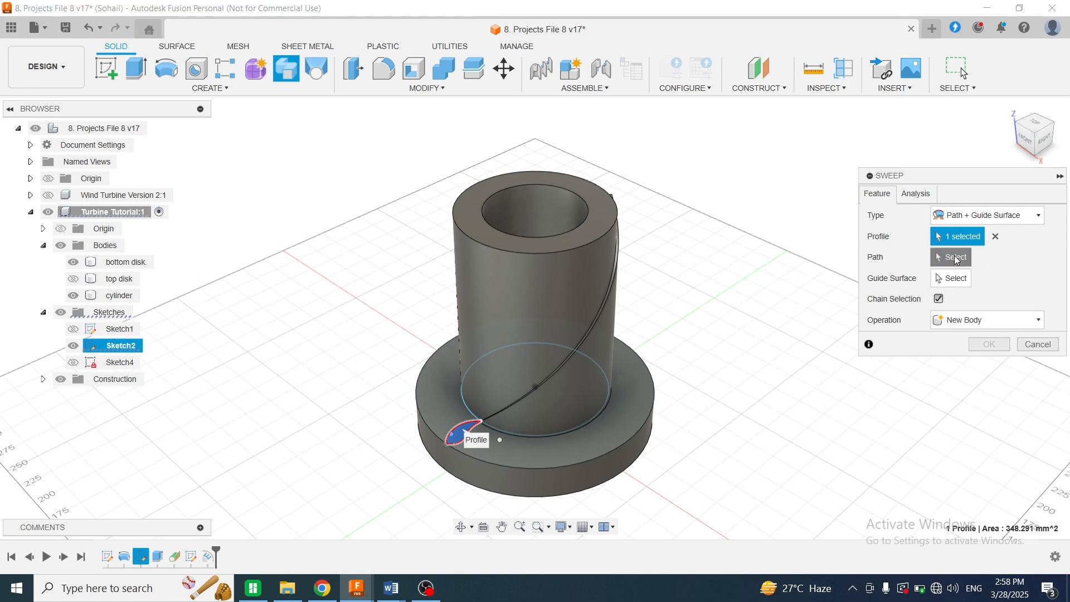
{"action": "left_click", "coordinate": [600, 325]}
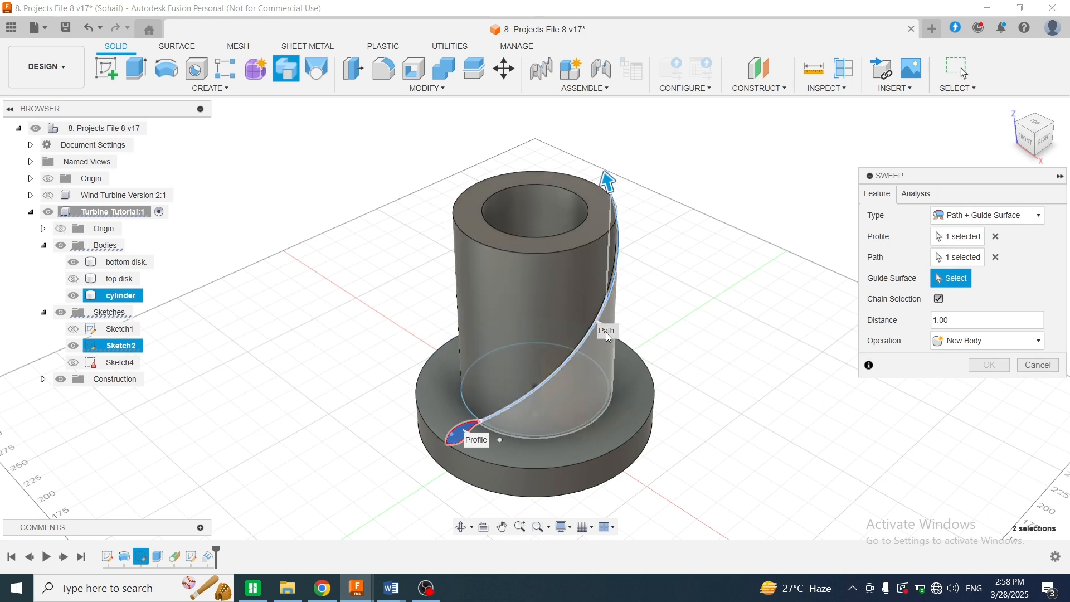
{"action": "left_click", "coordinate": [602, 357]}
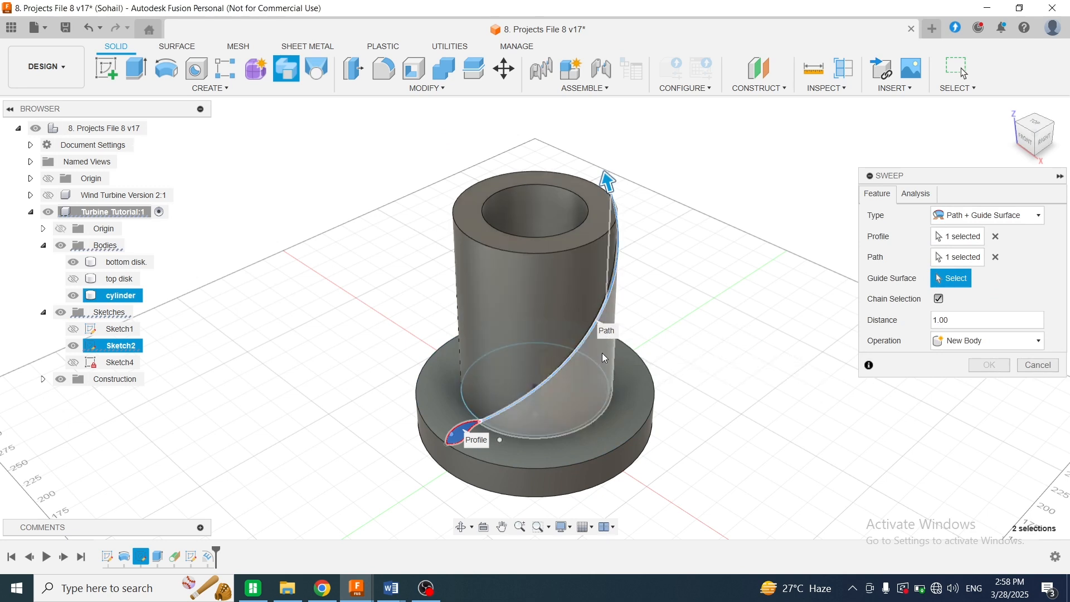
{"action": "left_click", "coordinate": [1036, 341]}
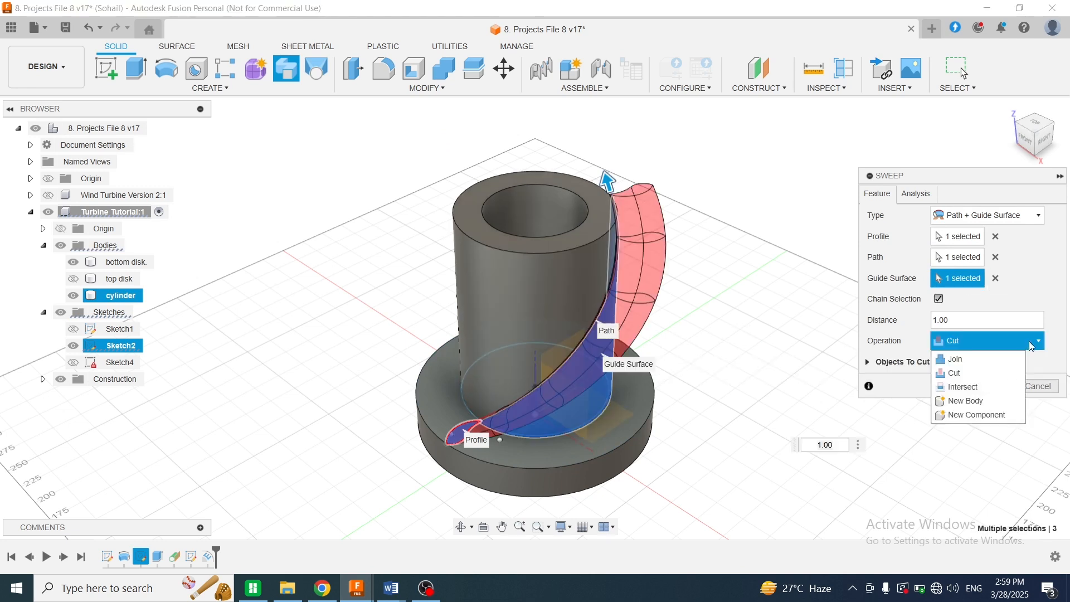
{"action": "left_click", "coordinate": [970, 401]}
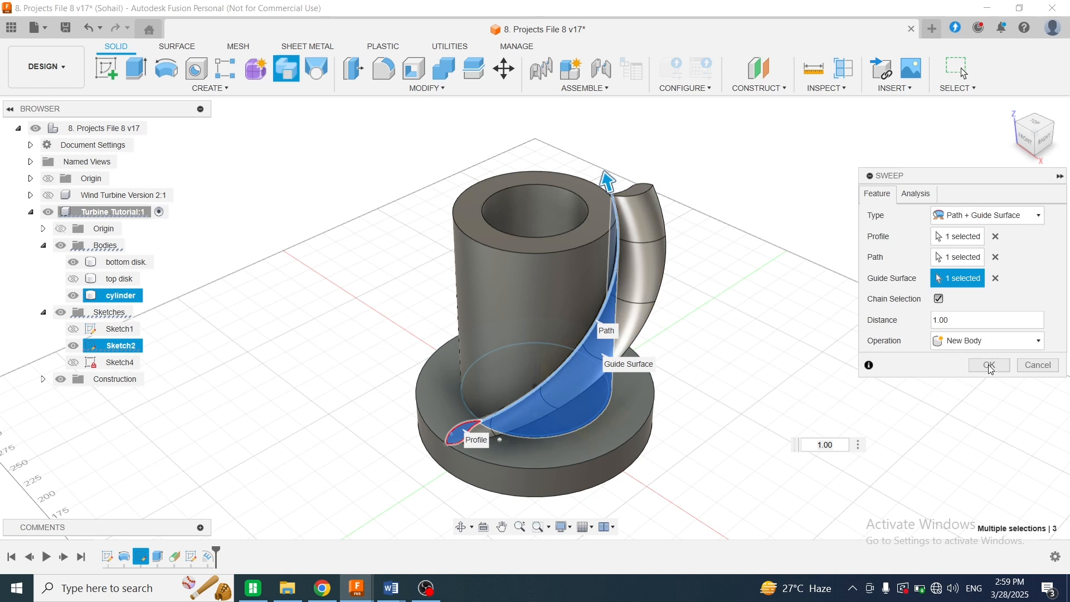
{"action": "left_click", "coordinate": [991, 367]}
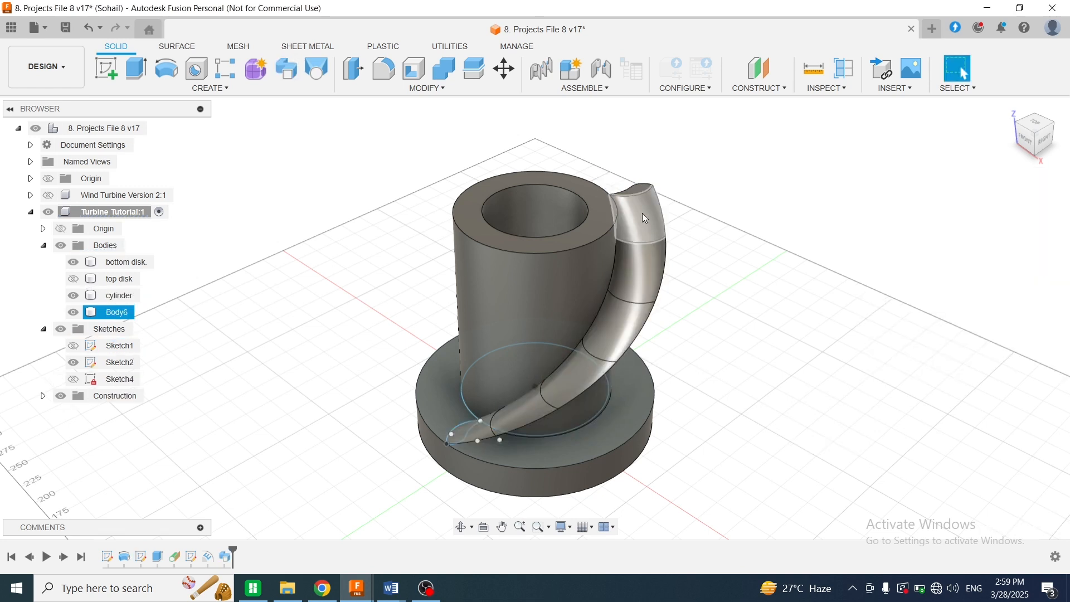
Rename the swept body as "blade"
{"action": "double_click", "coordinate": [119, 313]}
{"action": "type", "text": "blade"}
{"action": "key", "text": "Return"}
Hide the cylinder body and Sketch2 so that only the blade and bottom disk are shown
{"action": "left_click", "coordinate": [77, 297]}
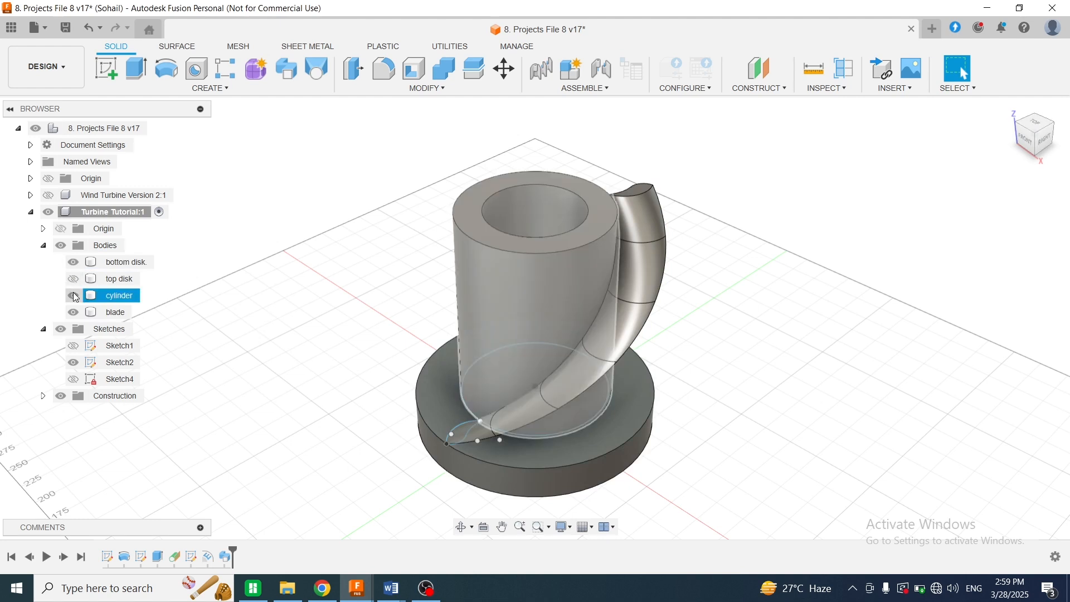
{"action": "left_click", "coordinate": [73, 296]}
{"action": "left_click", "coordinate": [73, 363]}
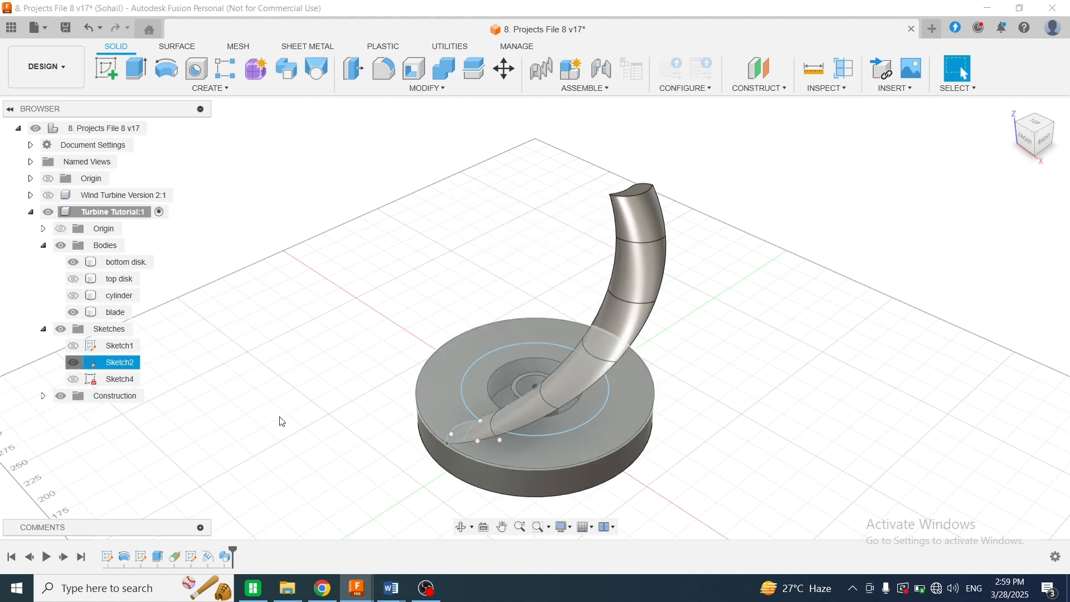
{"action": "middle_click_drag", "start_coordinate": [616, 380], "coordinate": [617, 347]}
{"action": "left_click", "coordinate": [584, 342]}
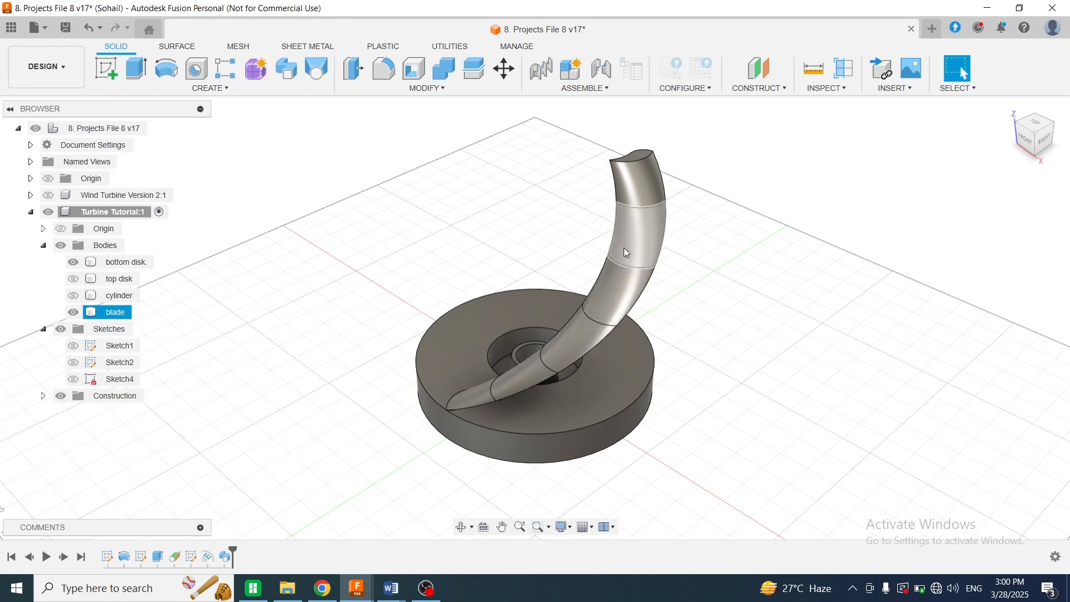
Create a full circular pattern of the blade's sweep feature around the vertical Z axis with a quantity of 5
{"action": "left_click", "coordinate": [228, 91]}
{"action": "mouse_move", "coordinate": [131, 371]}
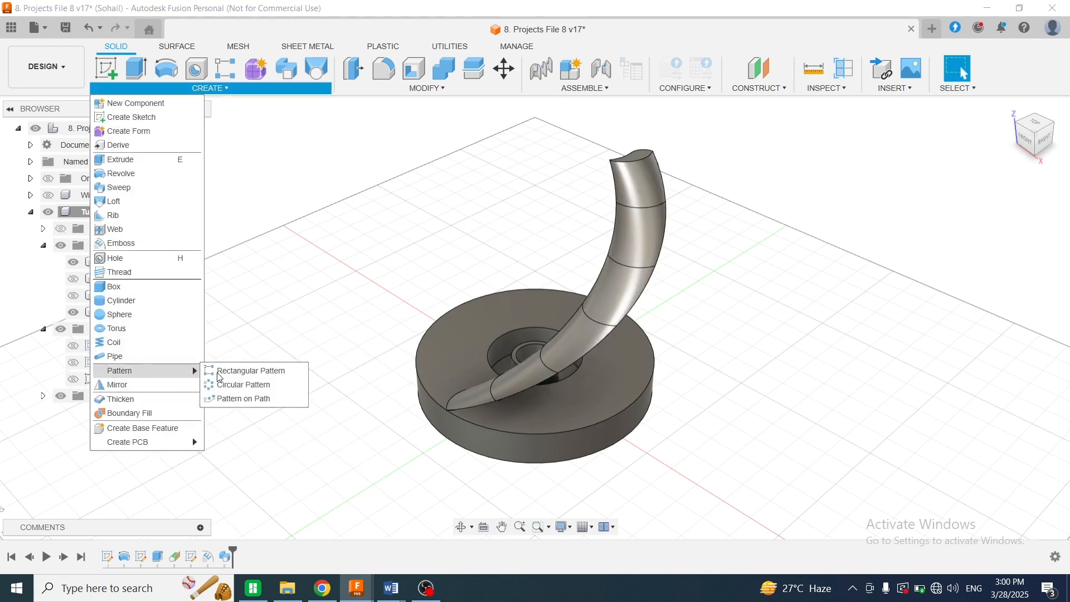
{"action": "left_click", "coordinate": [232, 388]}
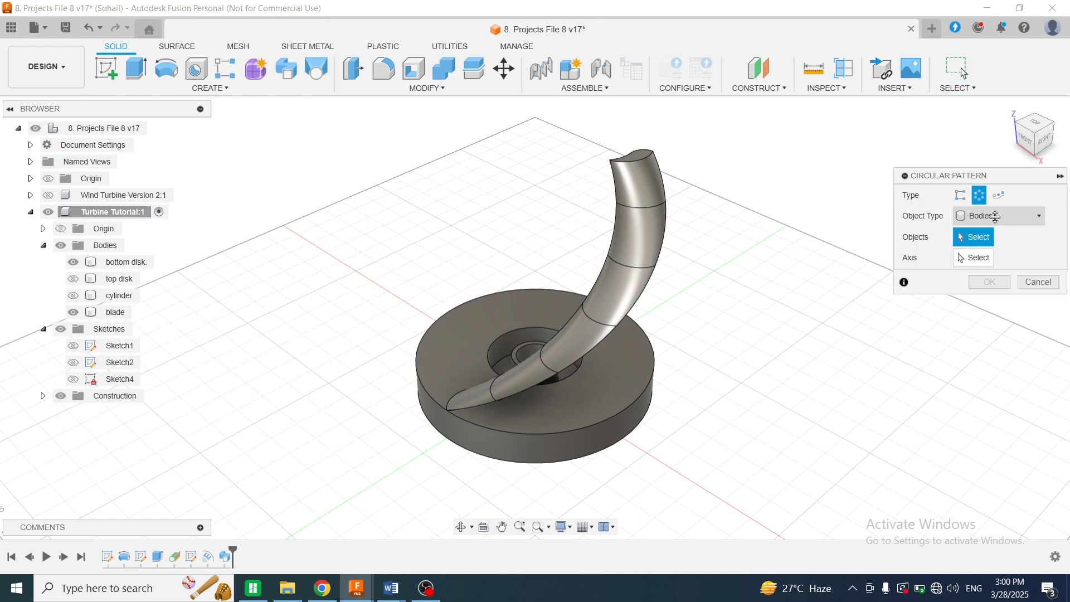
{"action": "left_click", "coordinate": [988, 218]}
{"action": "left_click", "coordinate": [981, 246]}
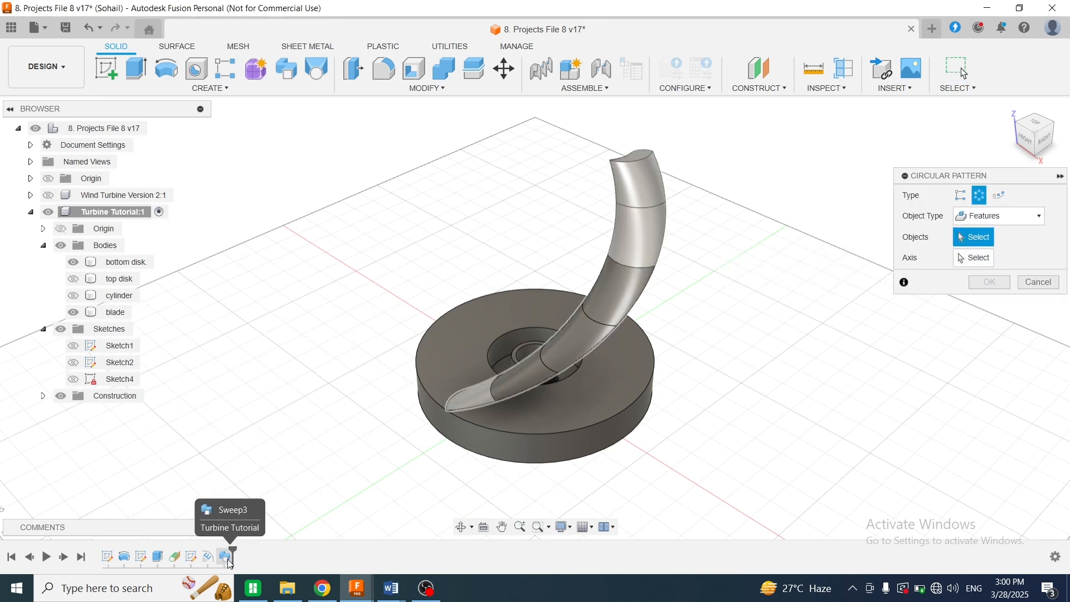
{"action": "left_click", "coordinate": [228, 557]}
{"action": "left_click", "coordinate": [995, 260]}
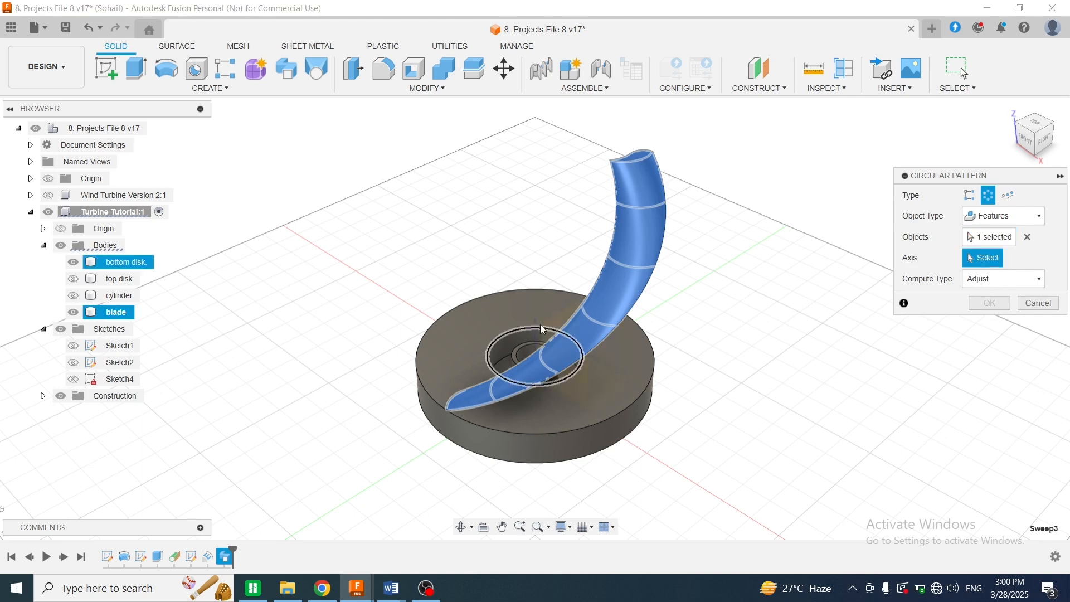
{"action": "left_click", "coordinate": [534, 325]}
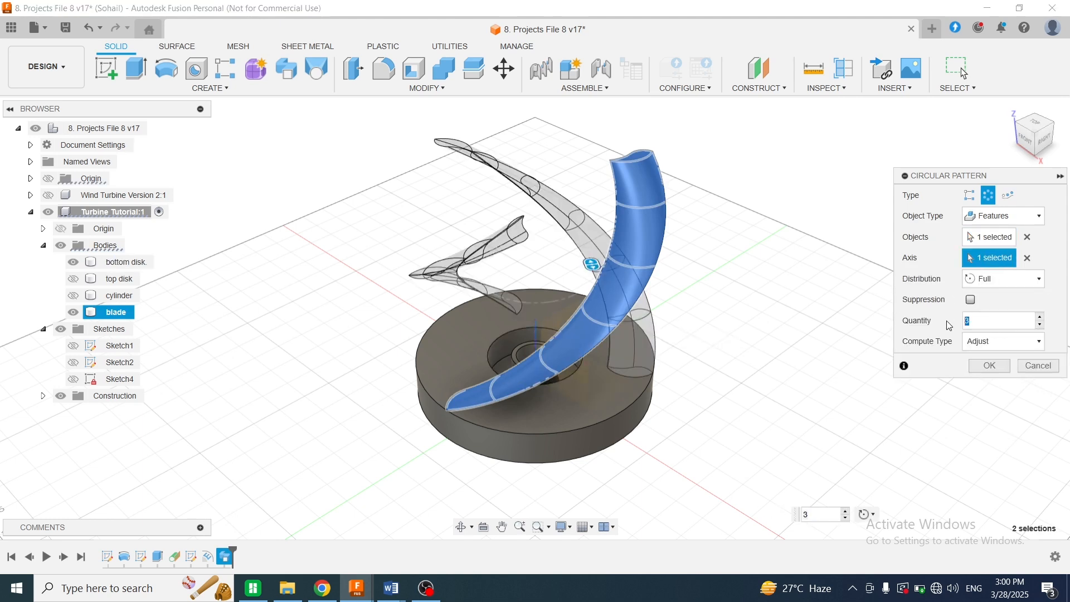
{"action": "left_click", "coordinate": [990, 367]}
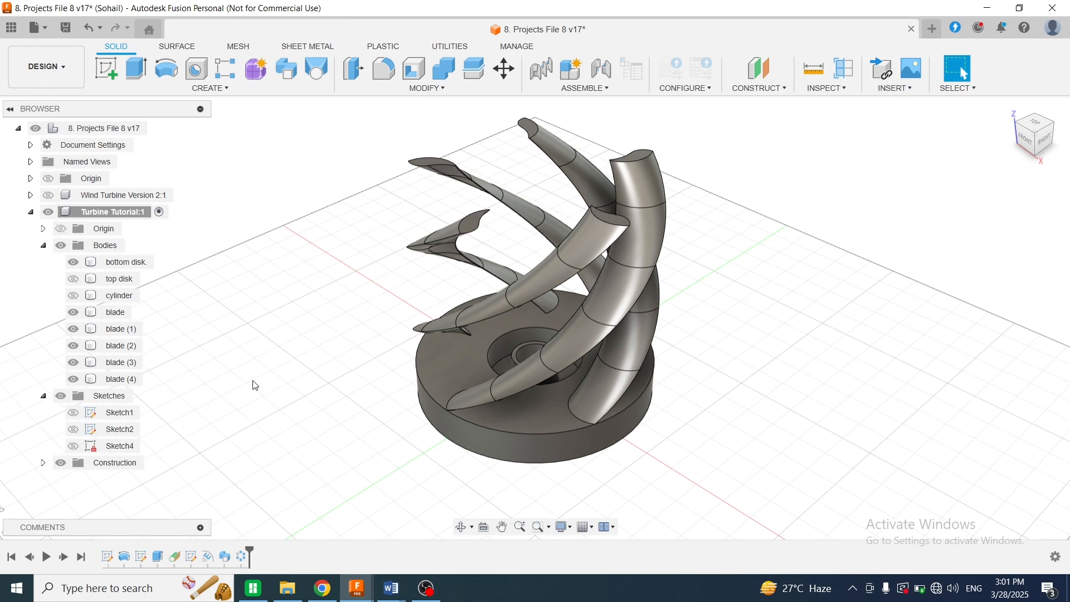
Show the top disk and view the turbine from the front
{"action": "left_click", "coordinate": [70, 279]}
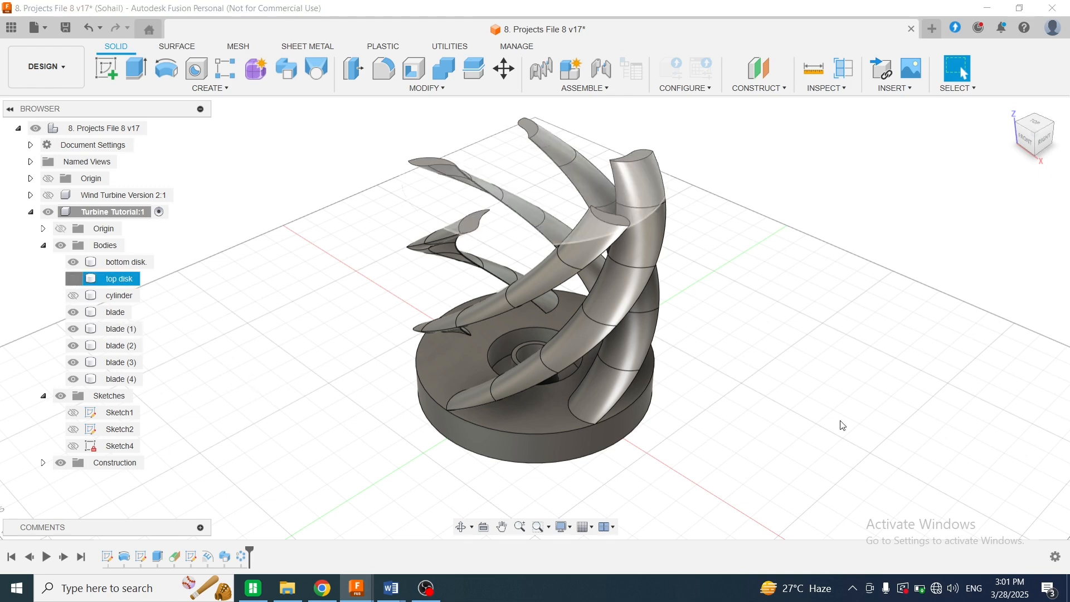
{"action": "left_click", "coordinate": [1024, 139]}
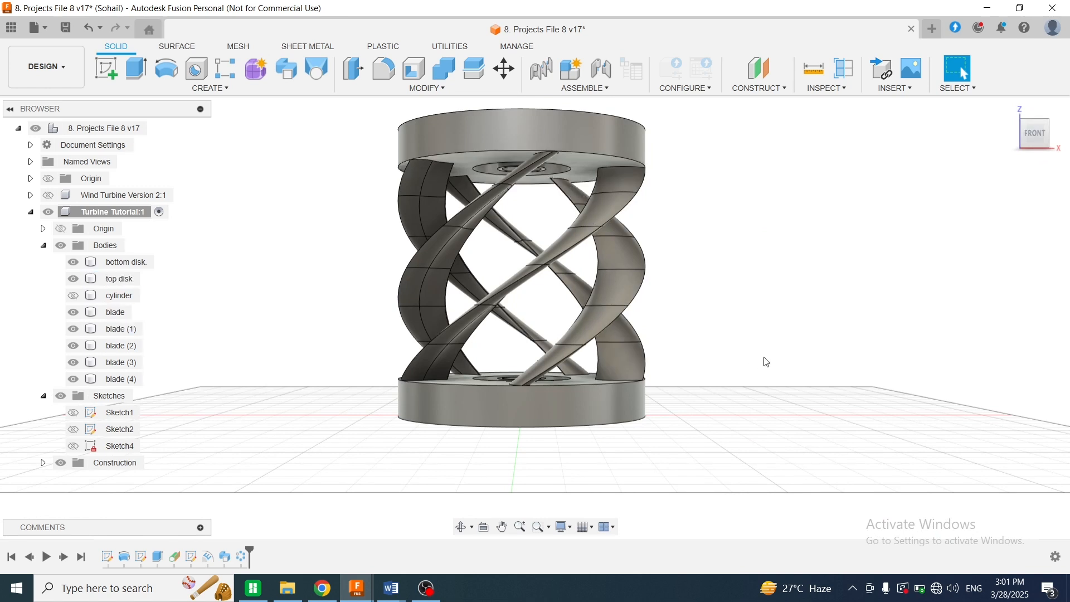
{"action": "scroll", "coordinate": [1011, 218], "scroll_direction": "up", "scroll_amount": 1}
{"action": "scroll", "coordinate": [797, 380], "scroll_direction": "down", "scroll_amount": 1}
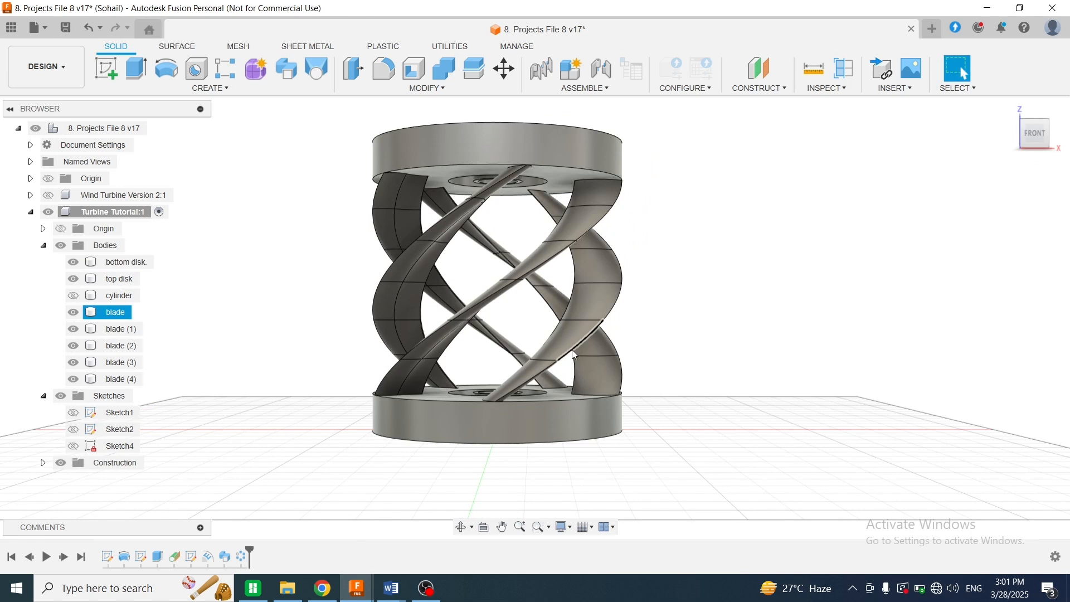
Edit Sketch4 and set the angle of the triangle's sloping line to 60 degrees to change the blade twist
{"action": "right_click", "coordinate": [194, 559]}
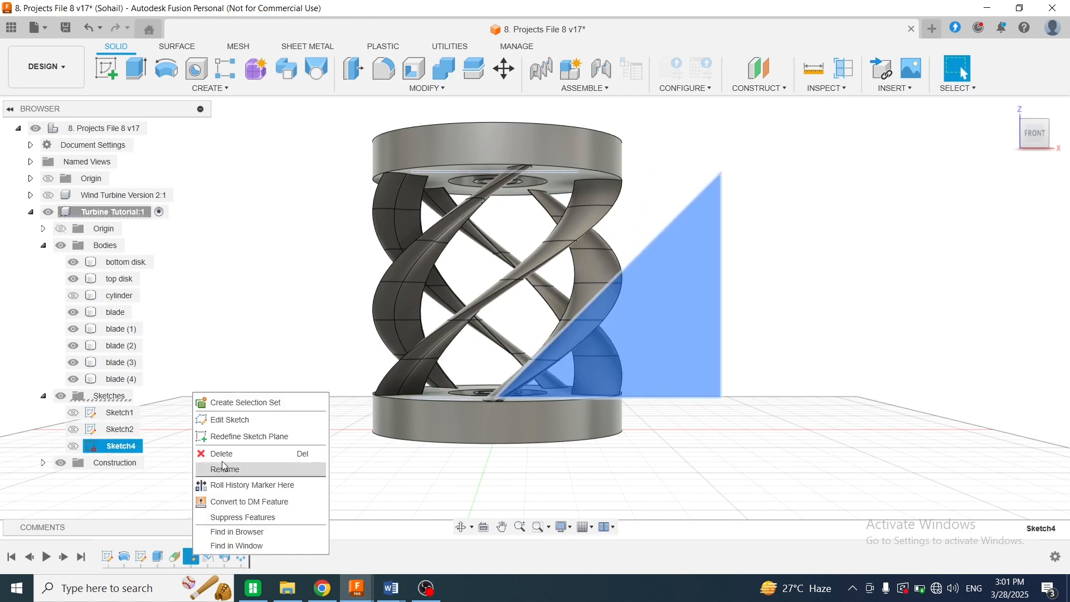
{"action": "left_click", "coordinate": [236, 417]}
{"action": "double_click", "coordinate": [569, 389]}
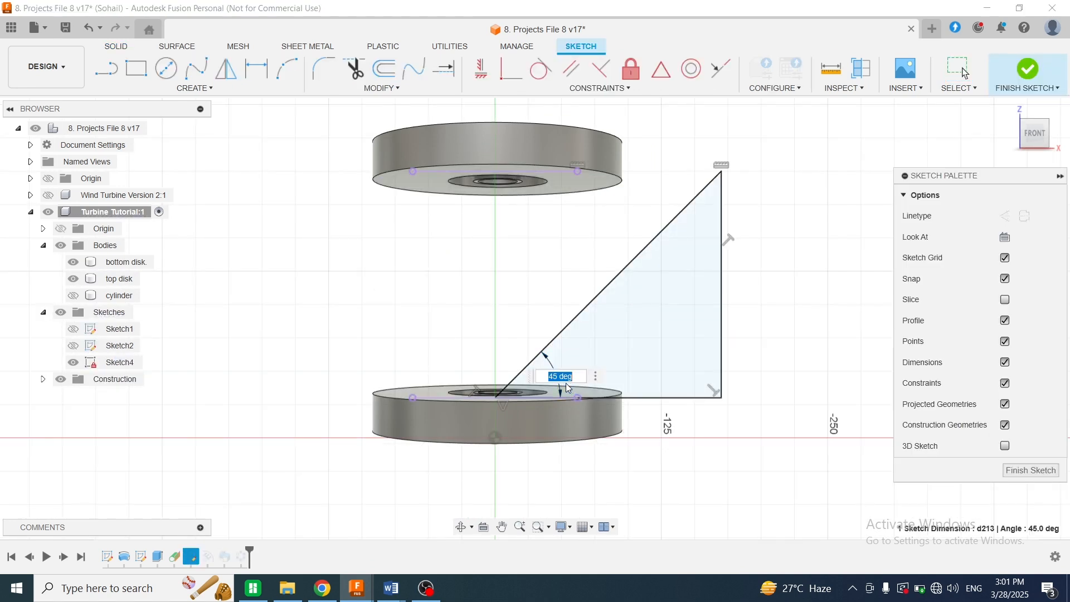
{"action": "type", "text": "60"}
{"action": "key", "text": "Return"}
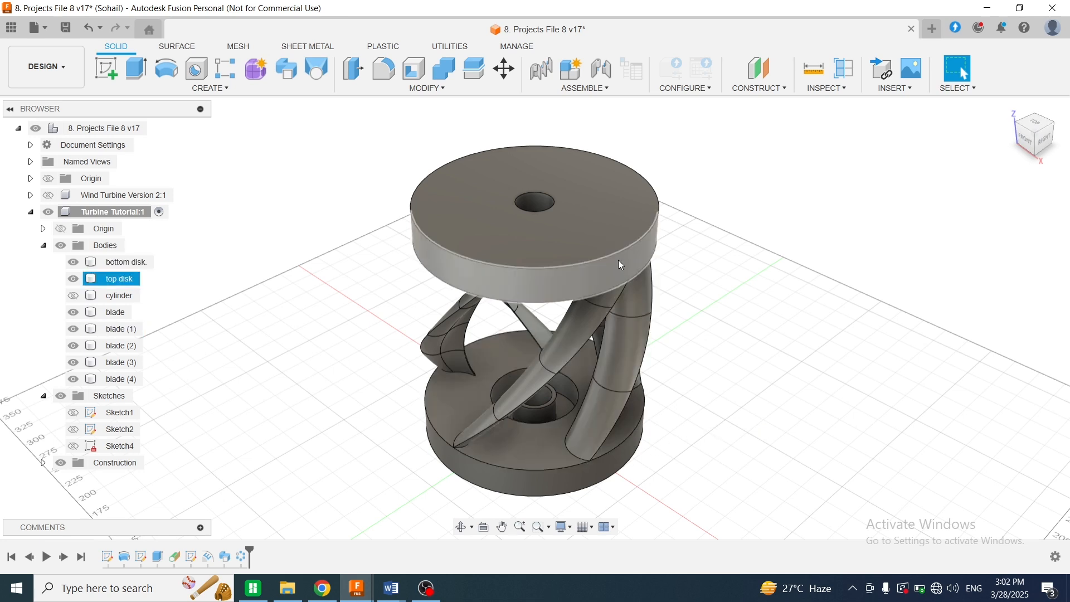
Combine the bottom disk as target with the top disk and all five blades using the Join operation
{"action": "middle_click_drag", "start_coordinate": [781, 447], "coordinate": [751, 379], "text": "shift"}
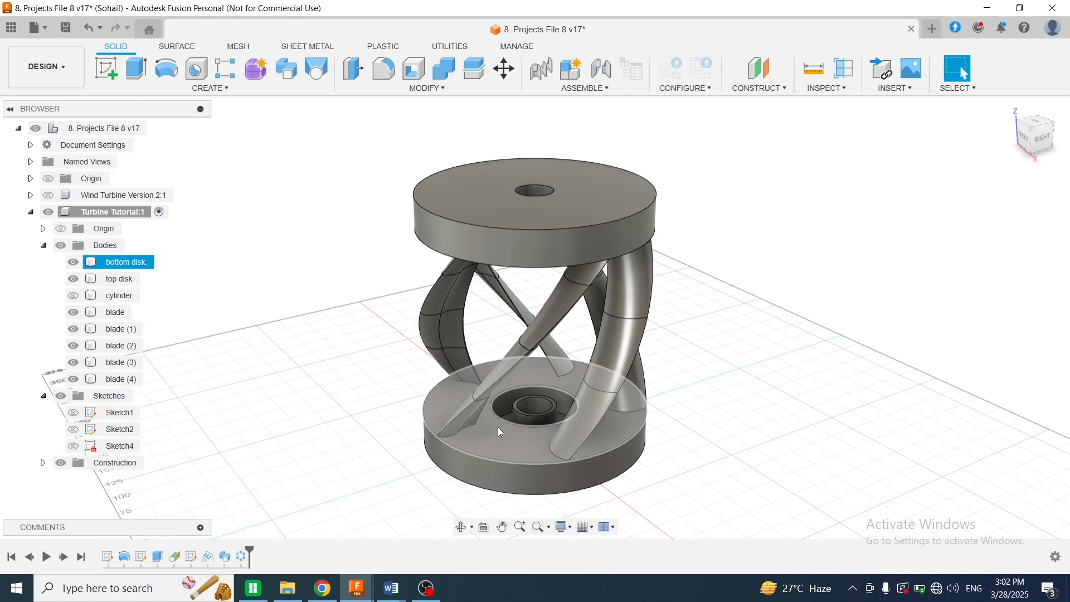
{"action": "left_click", "coordinate": [368, 430]}
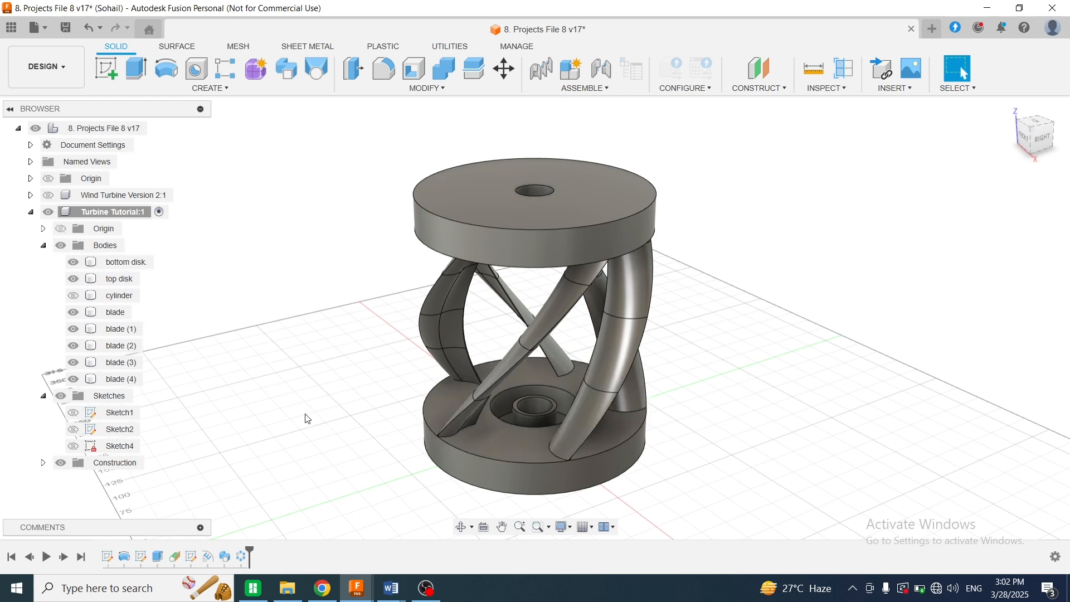
{"action": "left_click", "coordinate": [443, 89]}
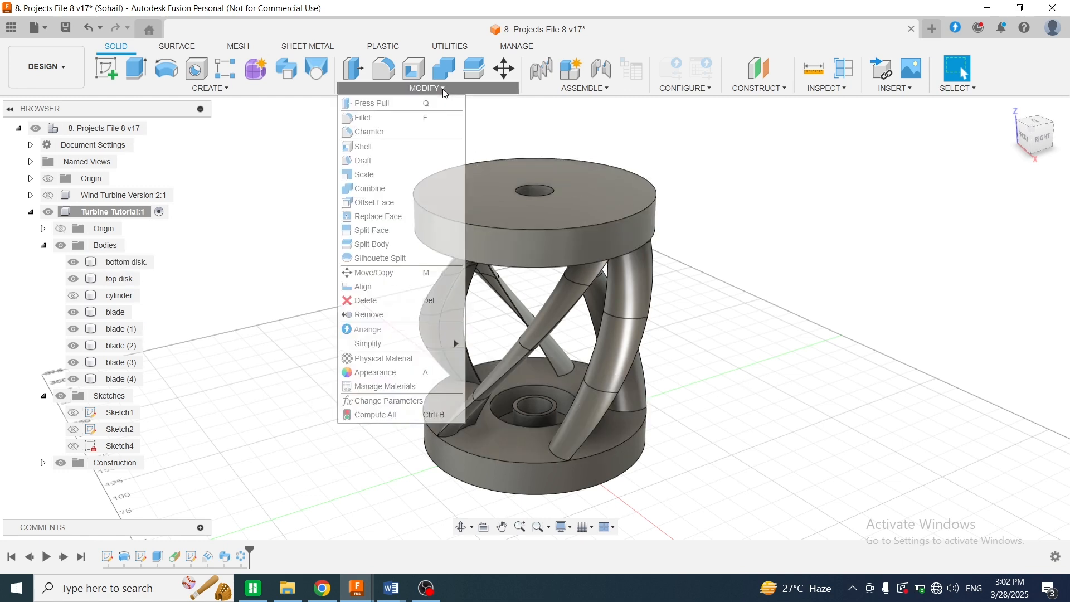
{"action": "left_click", "coordinate": [370, 189]}
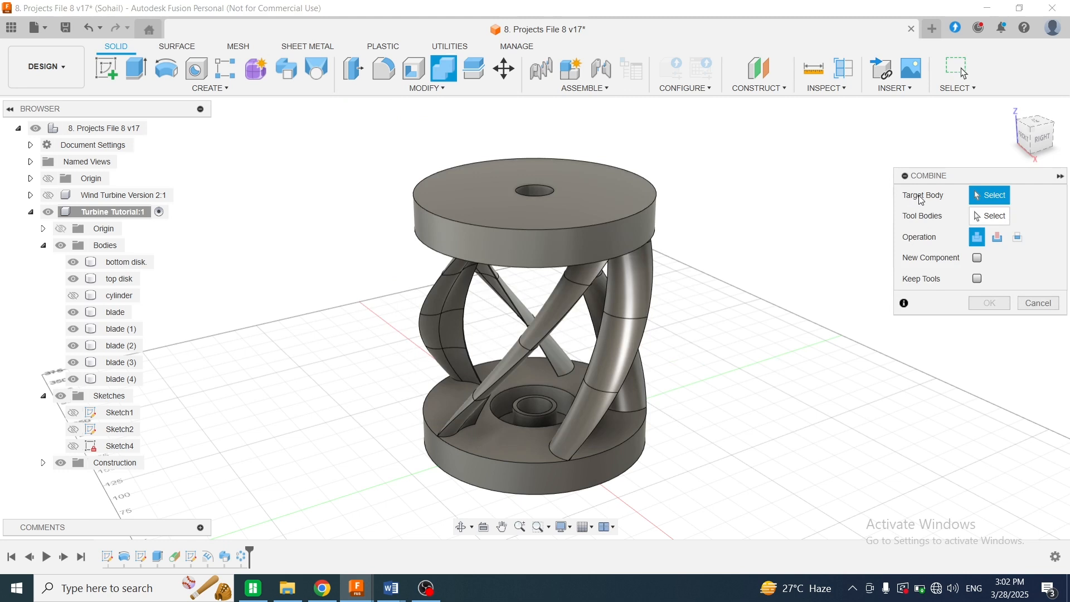
{"action": "left_click", "coordinate": [126, 262]}
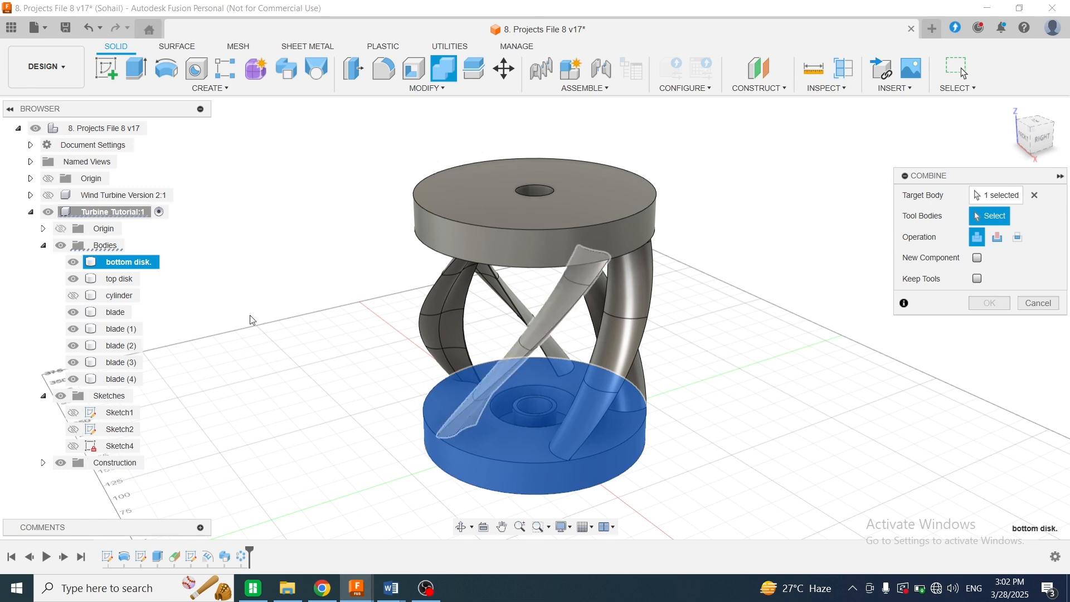
{"action": "left_click", "coordinate": [126, 279]}
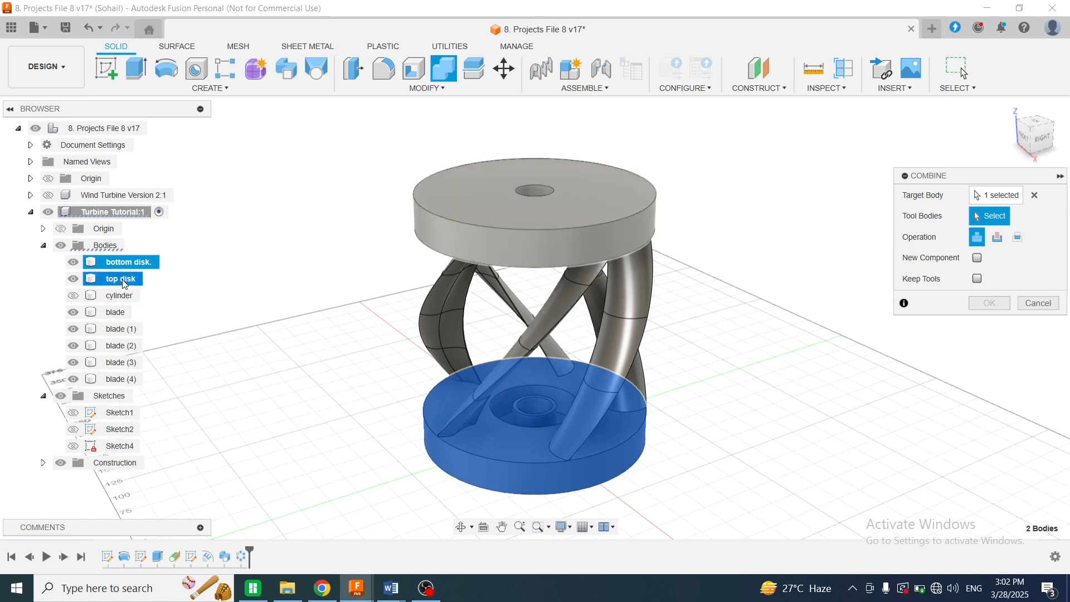
{"action": "left_click", "coordinate": [127, 329]}
{"action": "left_click", "coordinate": [127, 346]}
{"action": "left_click", "coordinate": [128, 362]}
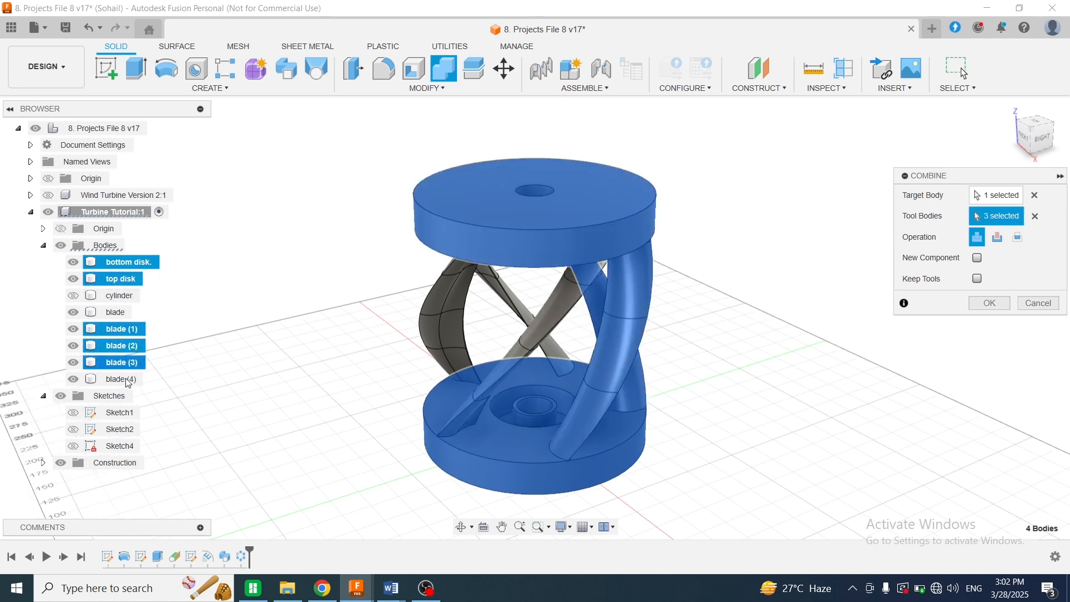
{"action": "left_click", "coordinate": [127, 379]}
{"action": "left_click", "coordinate": [111, 312]}
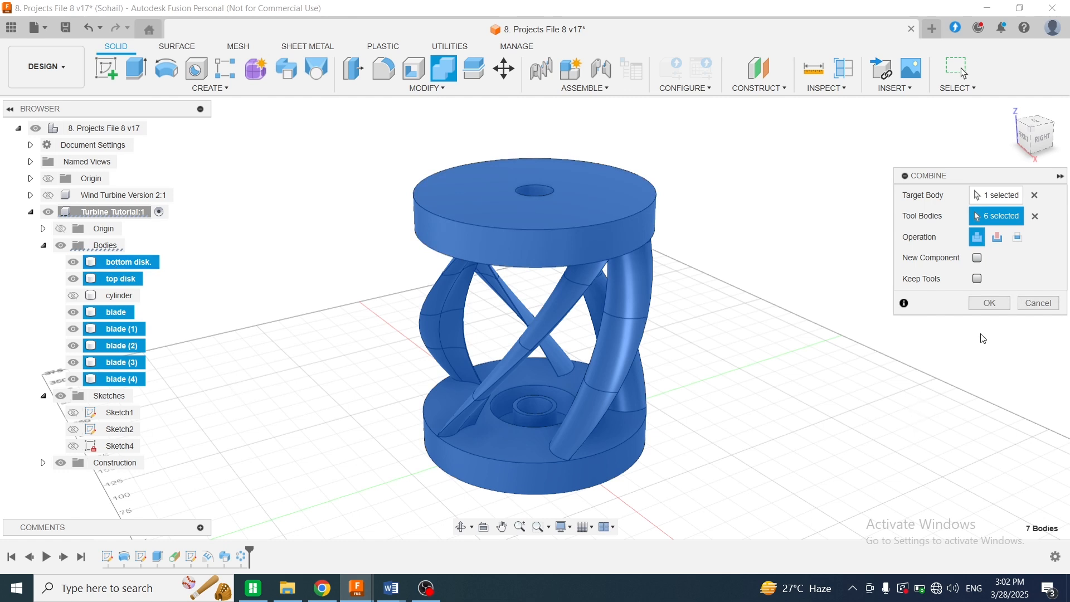
{"action": "left_click", "coordinate": [990, 304]}
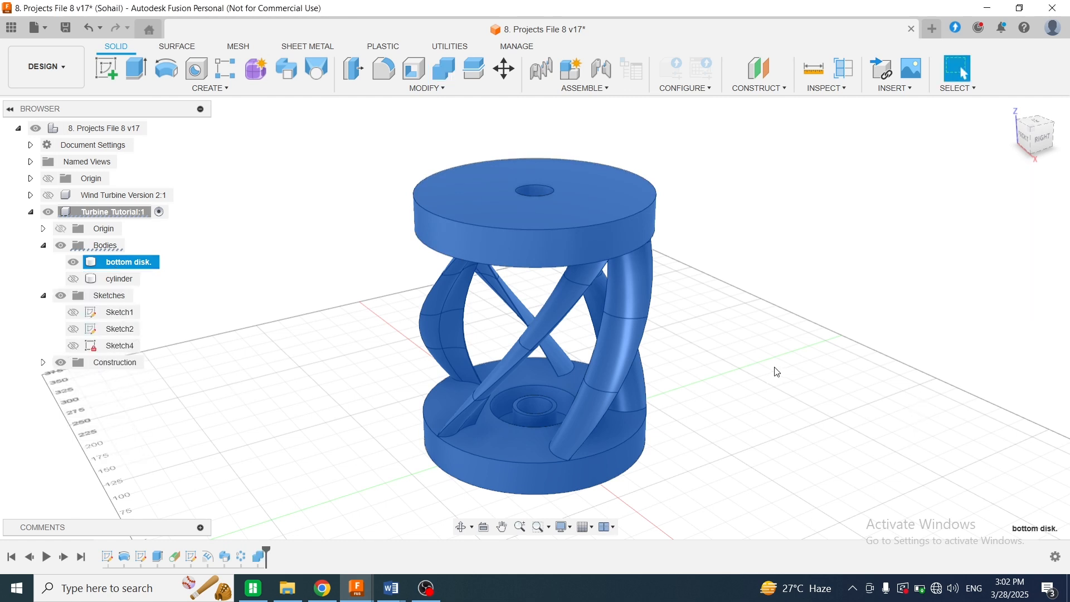
{"action": "left_click", "coordinate": [161, 287]}
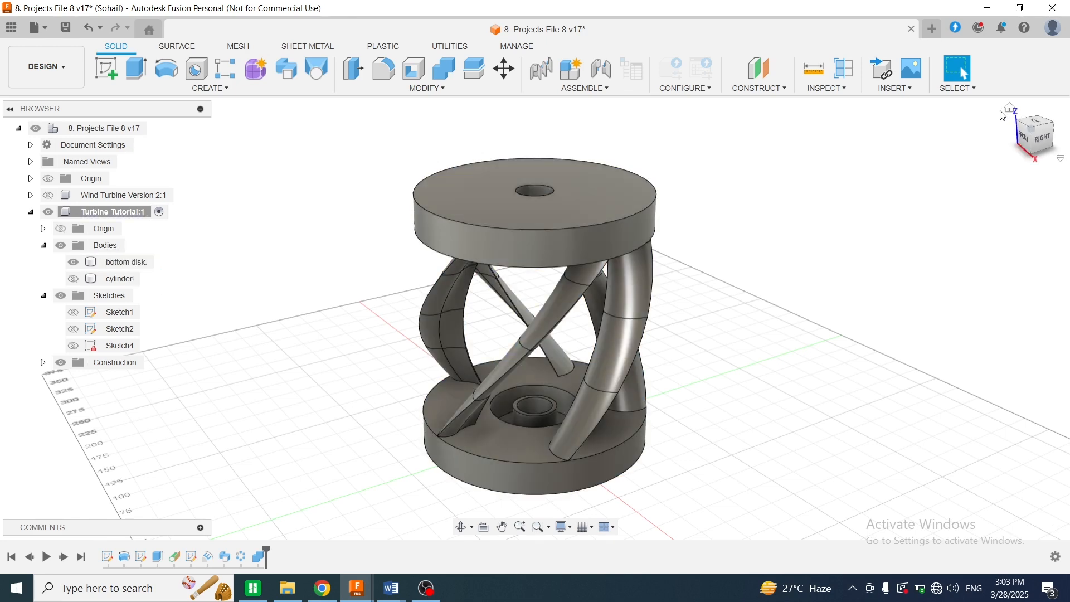
Examine the blade cross-sections from above with a temporary section analysis offset -75 mm from the top disk's upper face, without keeping it
{"action": "left_click", "coordinate": [1010, 108]}
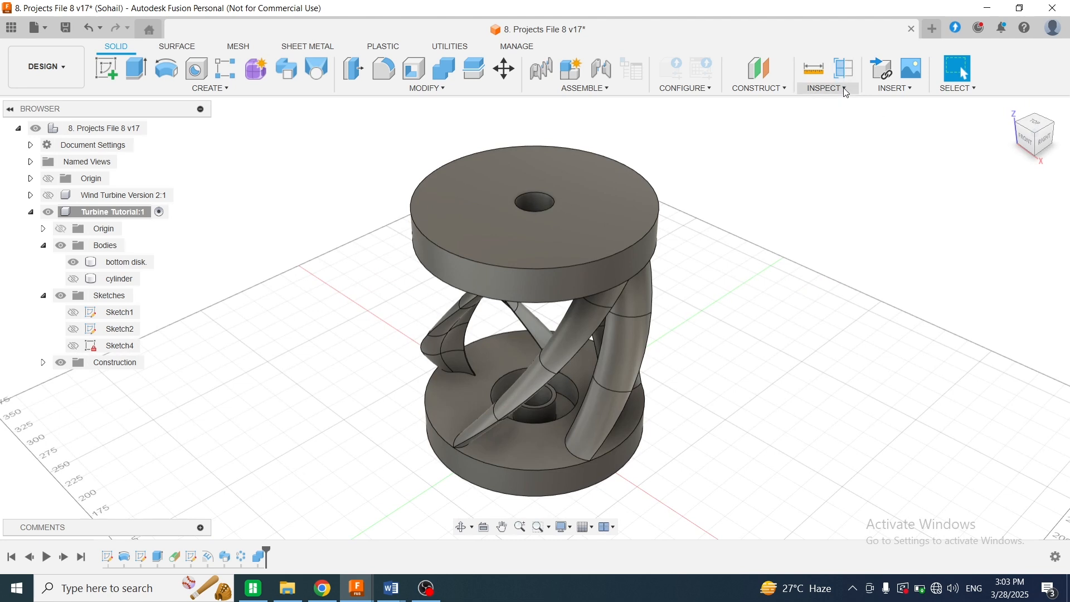
{"action": "left_click", "coordinate": [847, 88]}
{"action": "left_click", "coordinate": [847, 229]}
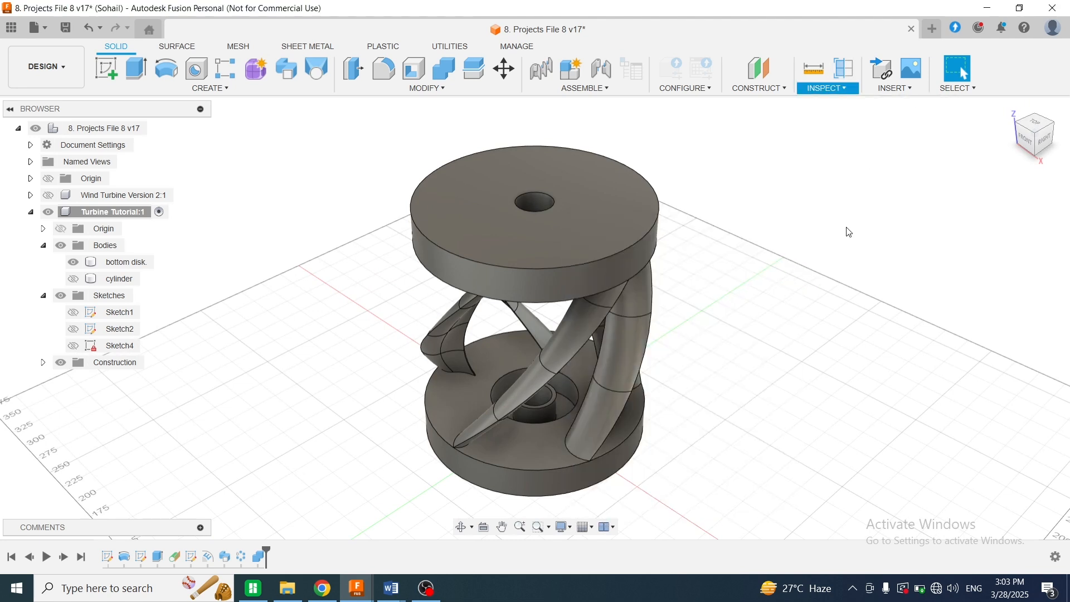
{"action": "left_click", "coordinate": [606, 204]}
{"action": "left_click_drag", "start_coordinate": [607, 167], "coordinate": [615, 241]}
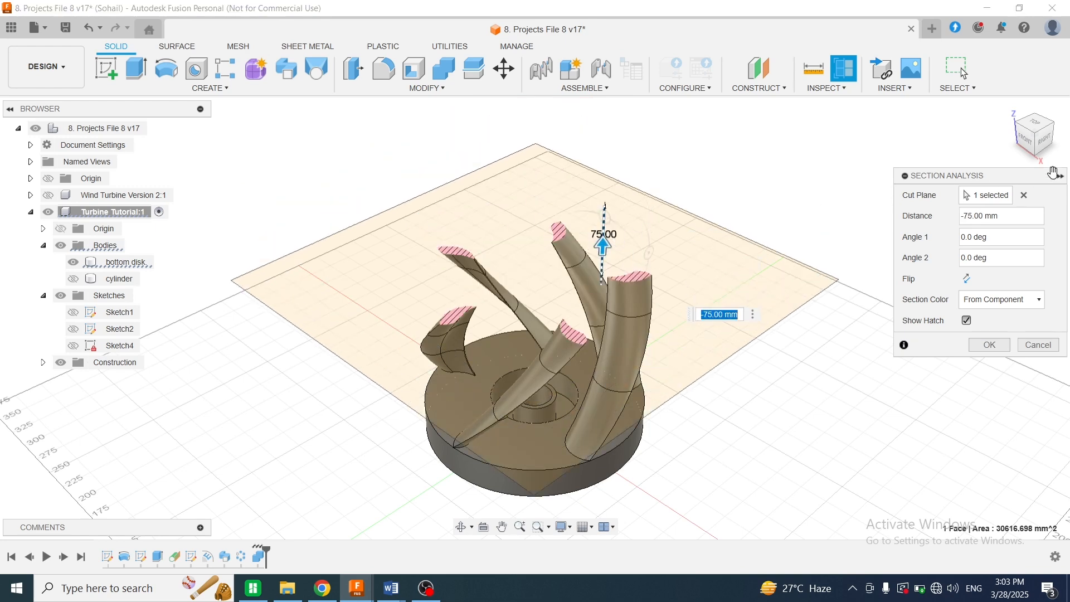
{"action": "left_click", "coordinate": [1037, 129]}
{"action": "middle_click_drag", "start_coordinate": [674, 387], "coordinate": [883, 413], "text": "shift"}
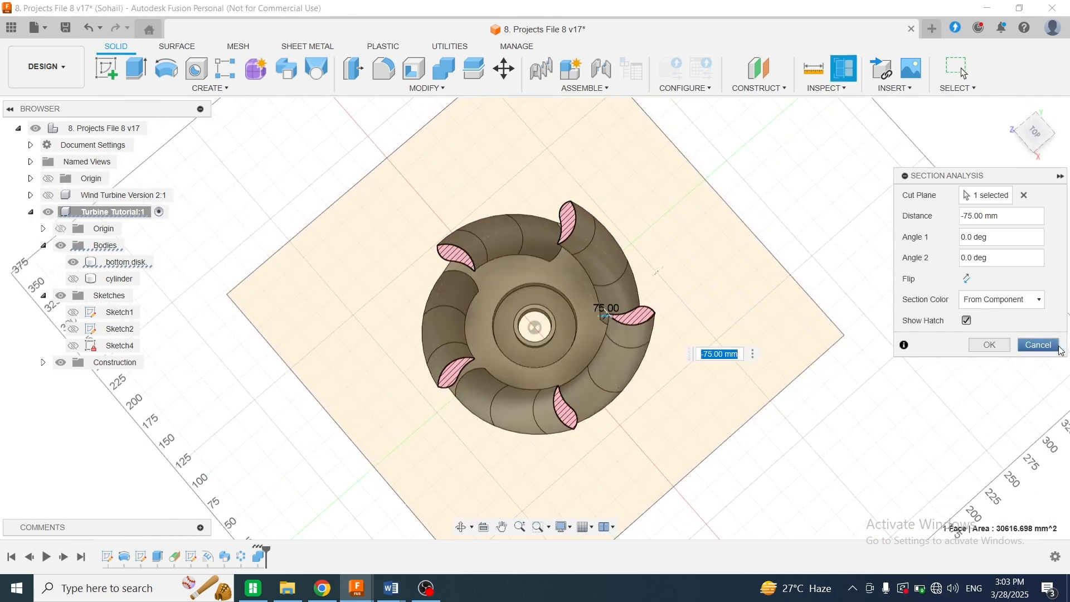
{"action": "left_click", "coordinate": [1038, 345]}
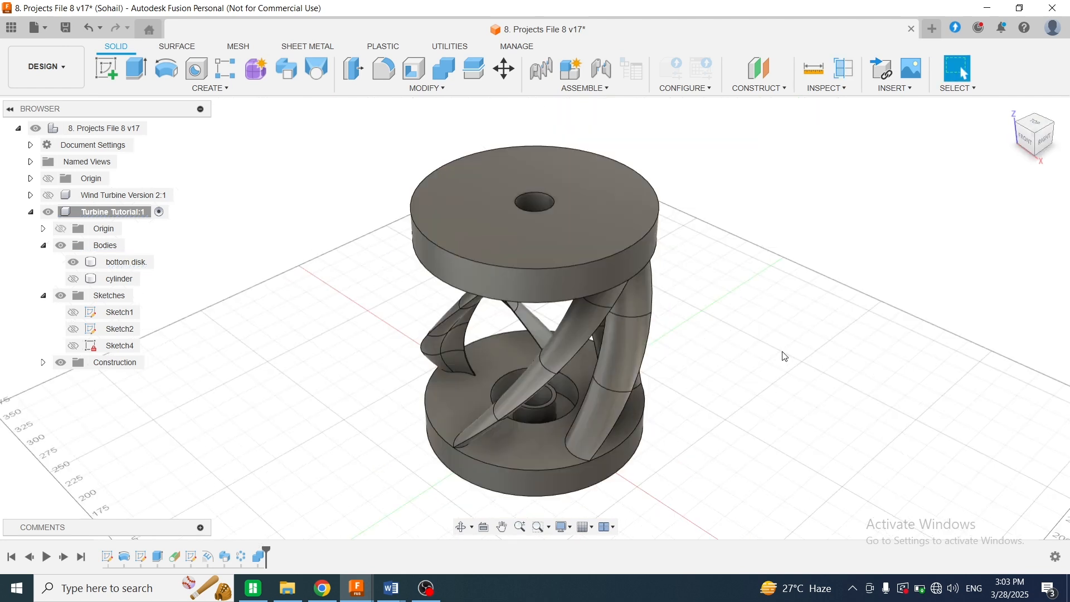